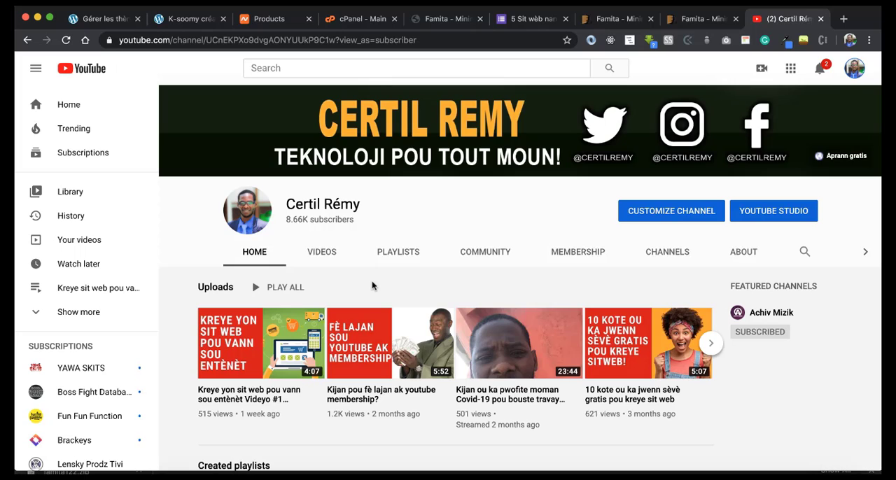
Step: Examine the membership perks of the YouTube channel, from the basic tier through Plus and Pro
scroll(371, 273, down, 1)
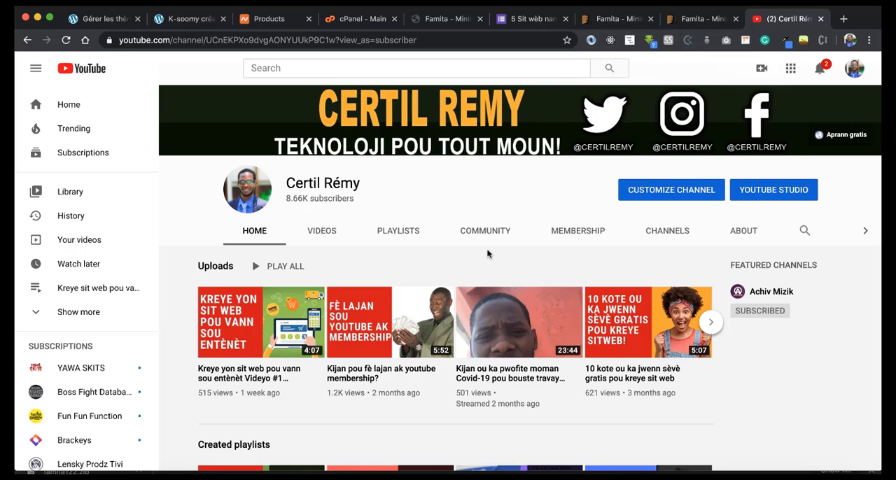
click(580, 232)
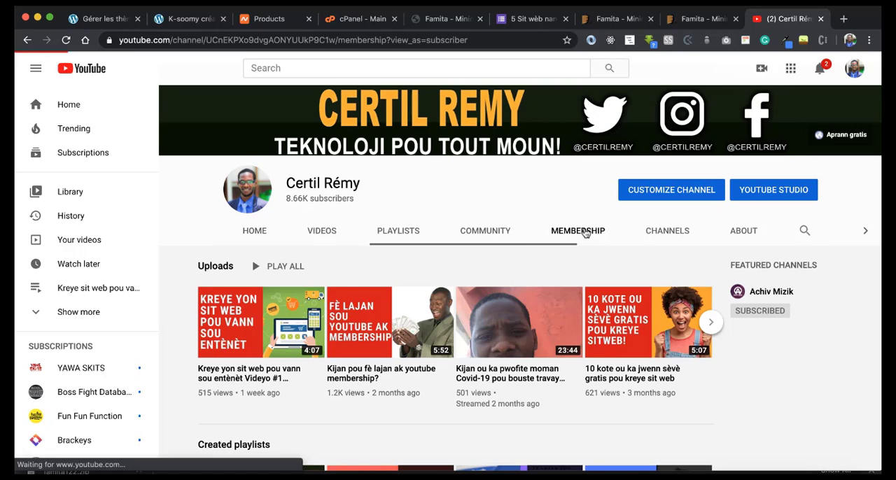
scroll(434, 301, down, 3)
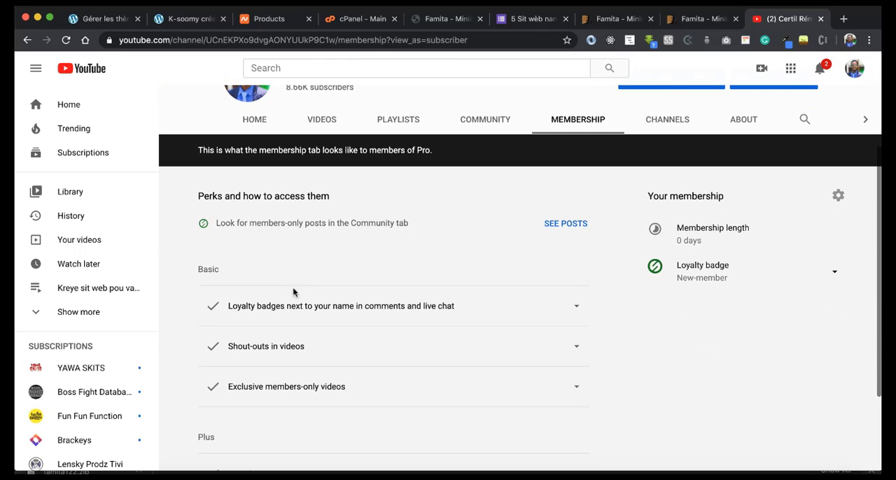
scroll(292, 308, down, 1)
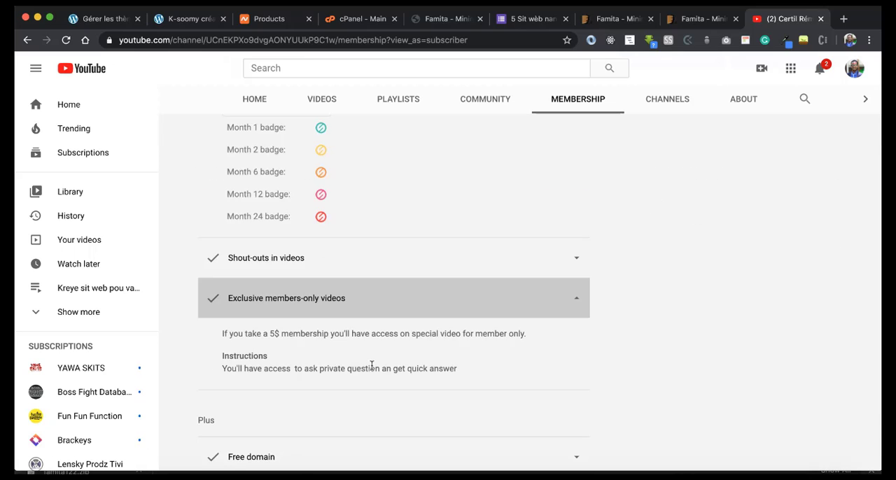
scroll(371, 364, down, 2)
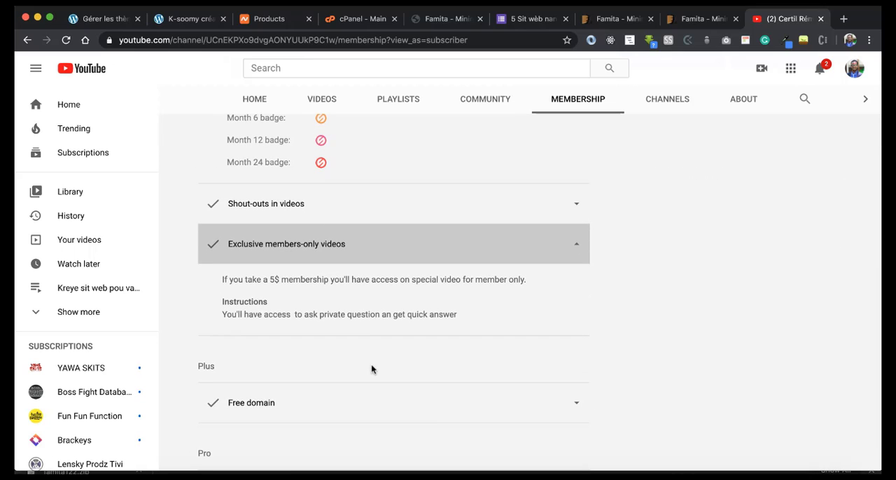
scroll(320, 374, down, 2)
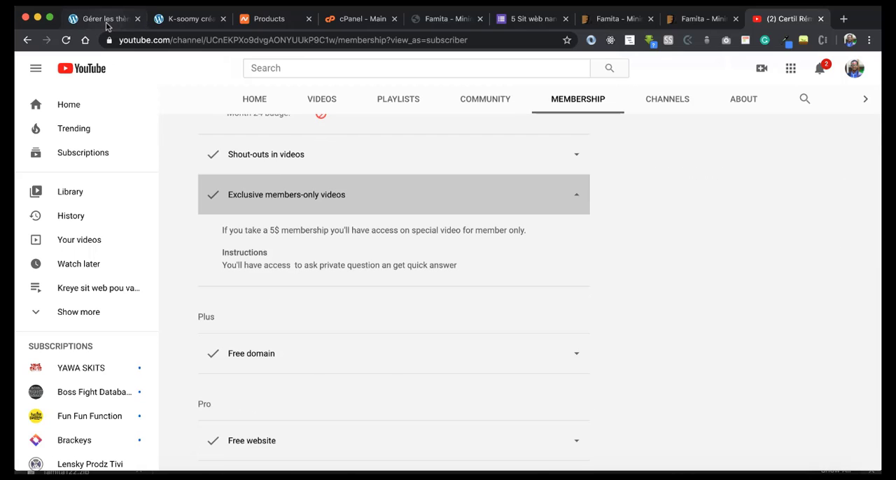
Step: Reload the K-soomy créations site to view its current home page, and return to the WordPress themes list
click(107, 23)
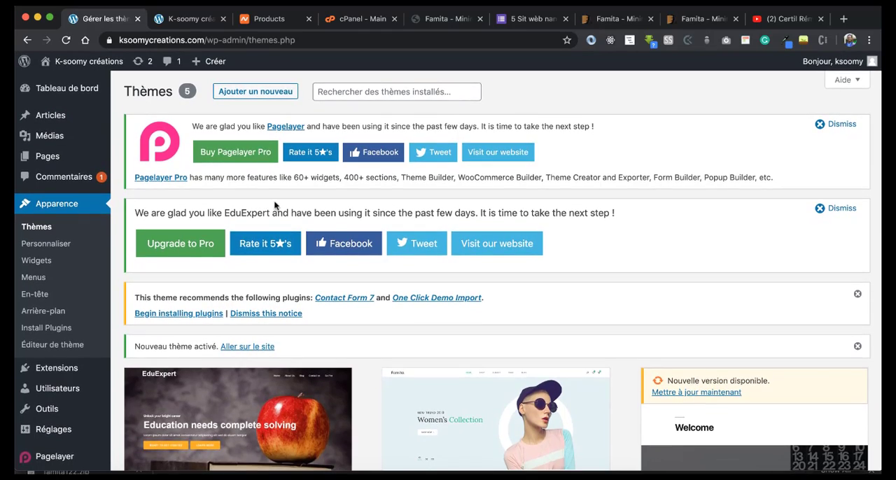
click(189, 18)
click(66, 40)
scroll(255, 238, up, 5)
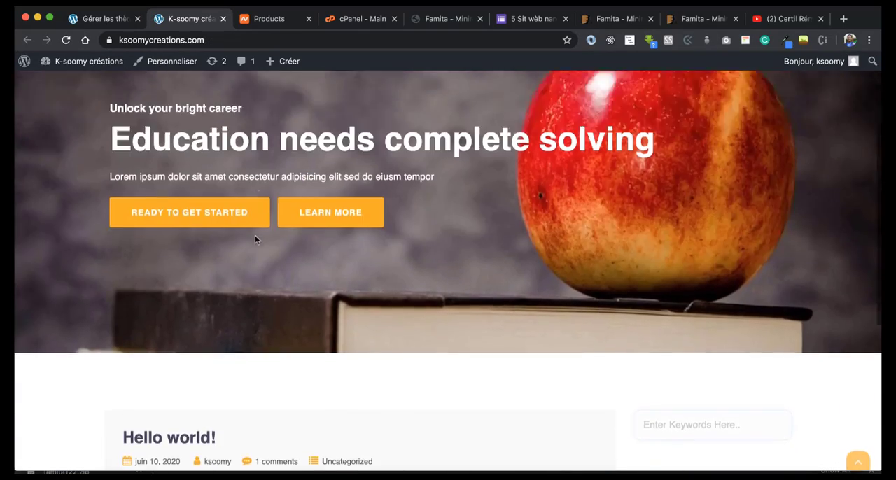
click(109, 19)
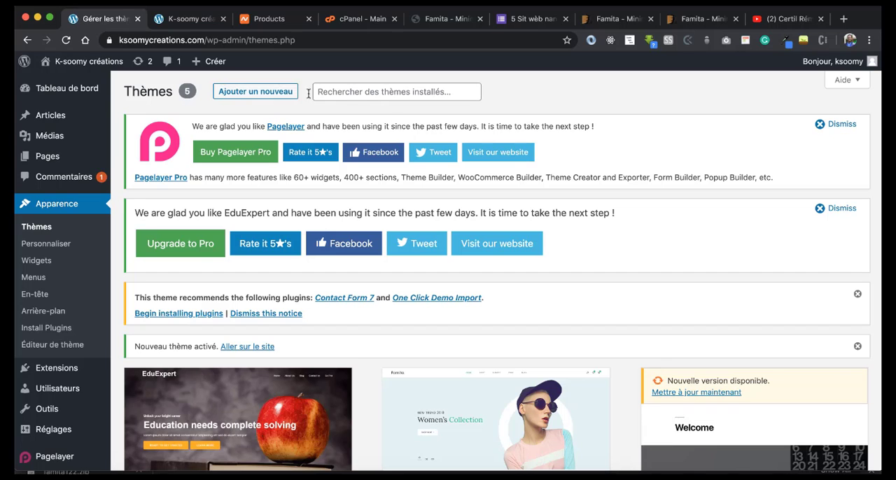
Step: Review the Famita theme's ThemeForest page, highlighting the word WooCommerce in its title and the regular license price
click(617, 16)
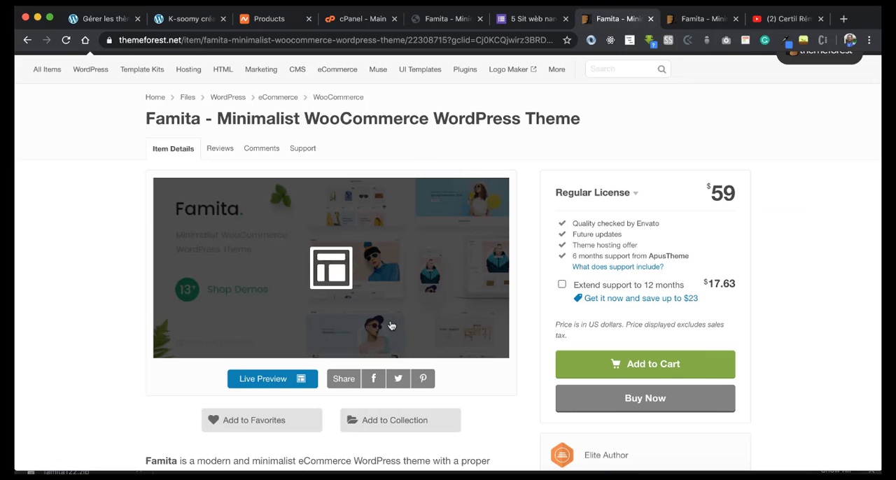
scroll(384, 308, up, 1)
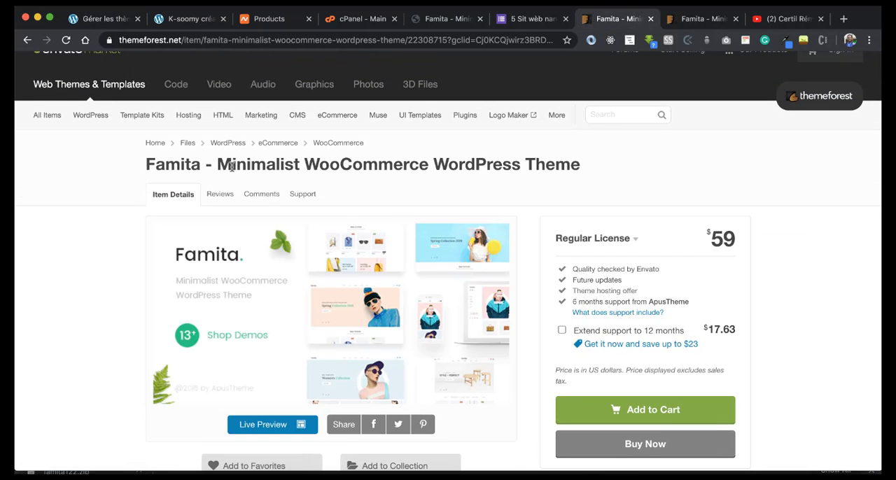
scroll(336, 301, down, 1)
drag(305, 149, 427, 145)
scroll(540, 147, down, 1)
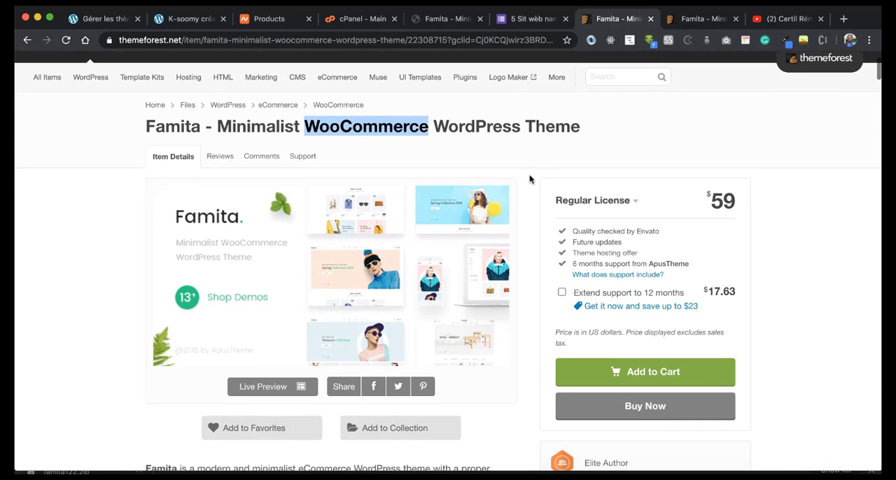
drag(712, 201, 713, 202)
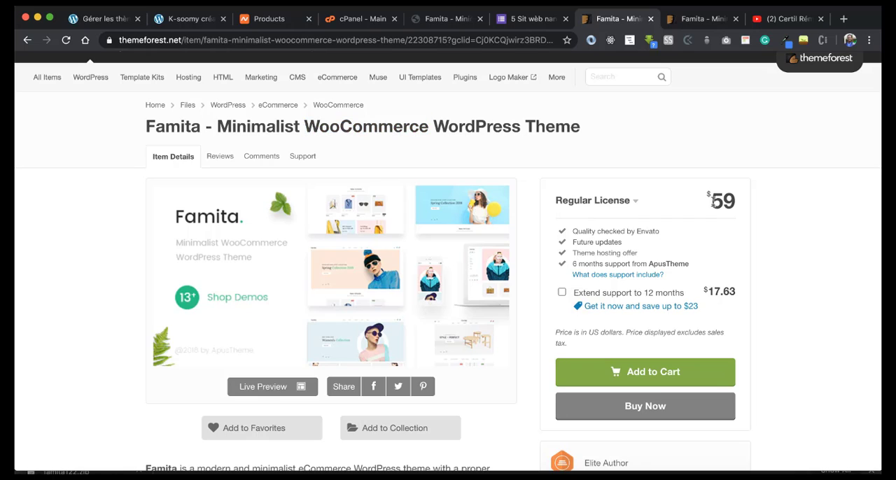
drag(713, 202, 744, 208)
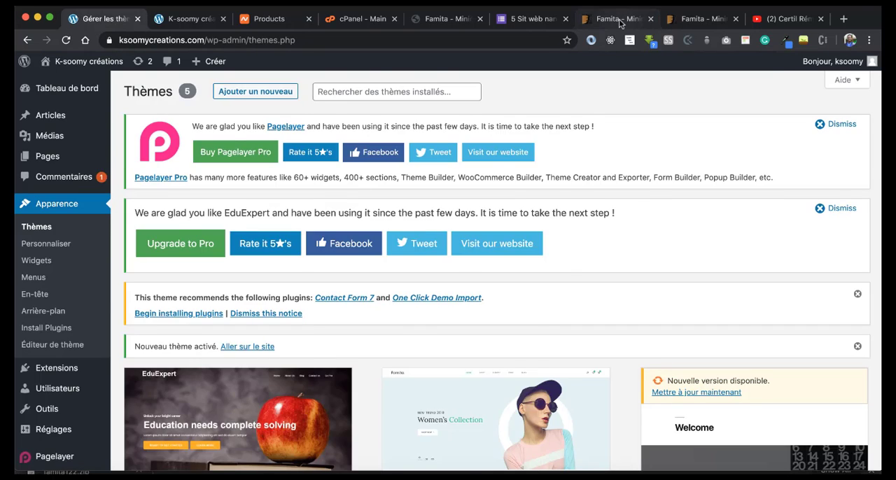
Step: View the full-screen live preview of the Famita theme
click(620, 23)
click(703, 23)
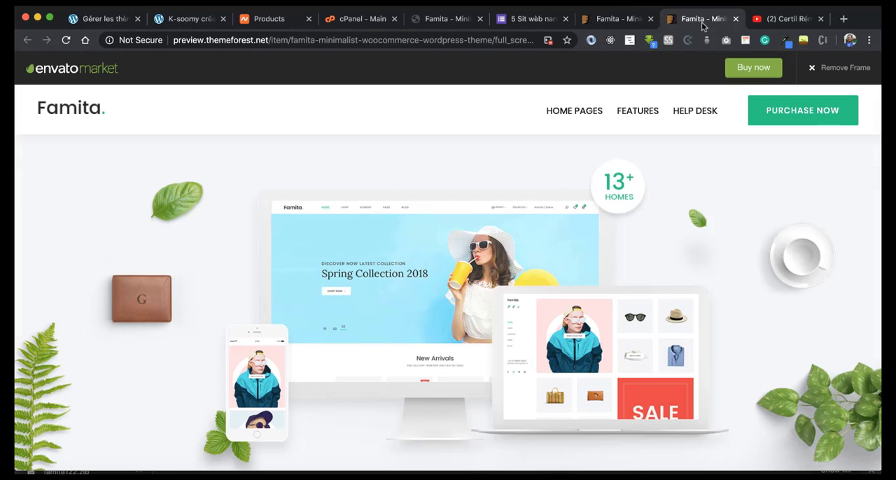
scroll(478, 255, down, 4)
Step: Look in the Downloads folder for the Famita theme package, and return to the WordPress themes list
click(109, 19)
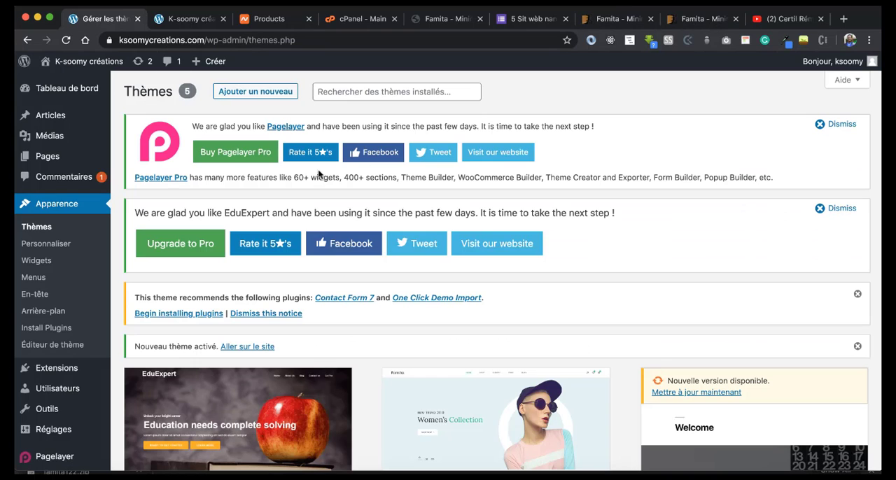
click(100, 459)
click(253, 163)
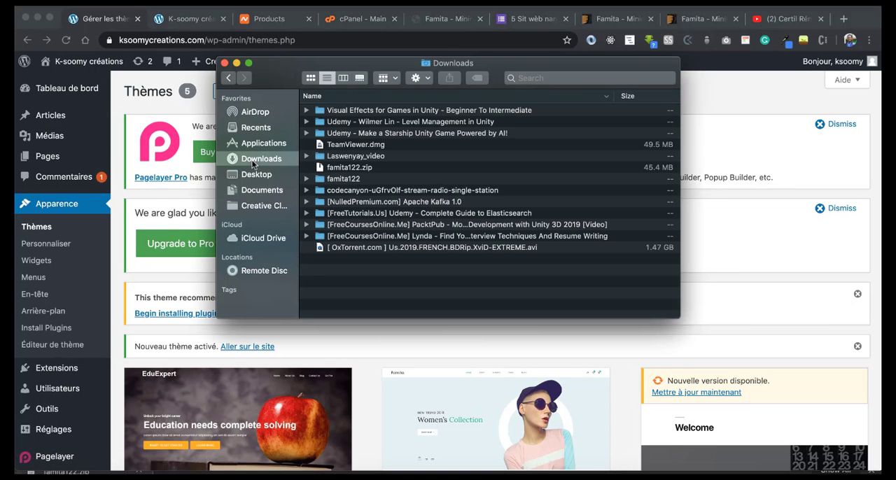
click(738, 103)
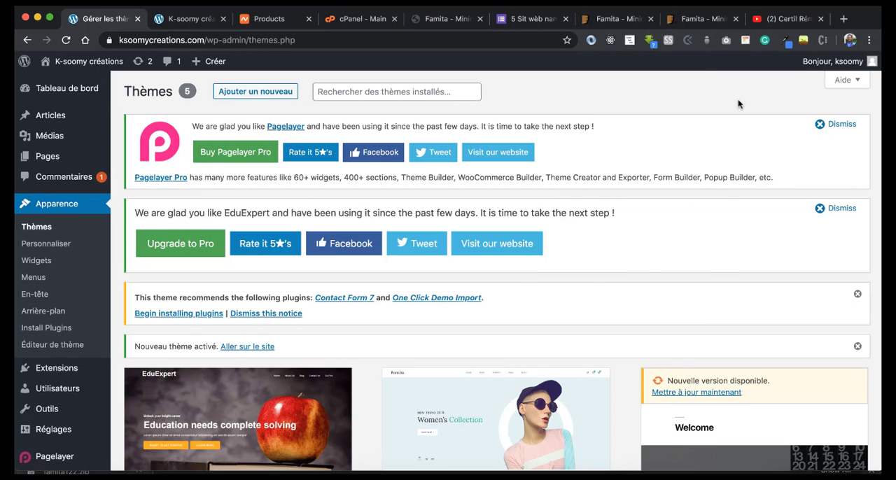
Step: Browse the YouTube channel's uploaded videos for the WordPress tutorials
click(784, 18)
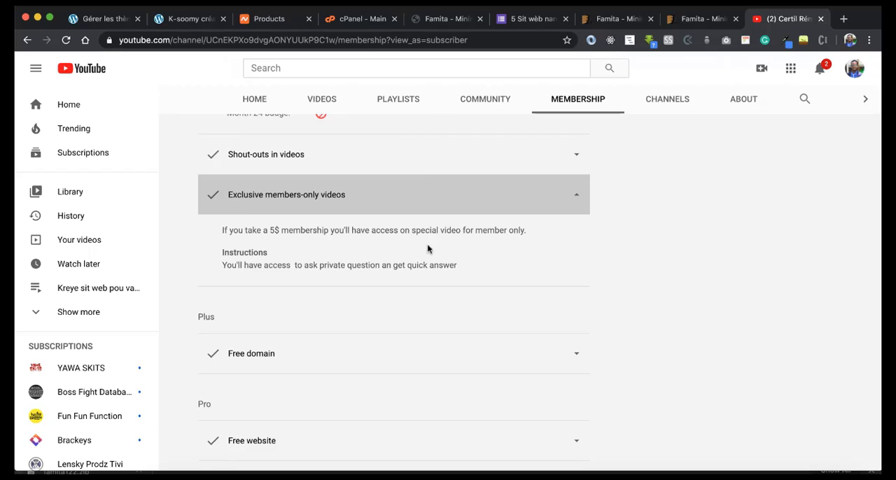
scroll(235, 154, up, 8)
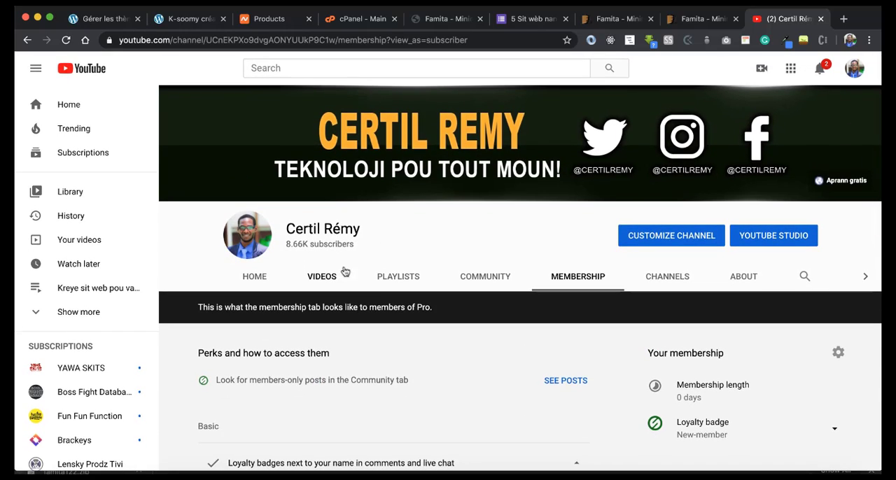
click(322, 277)
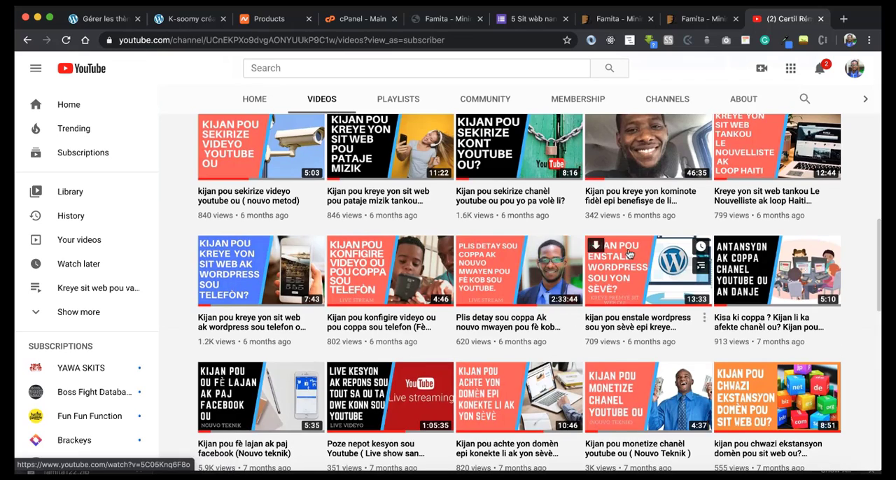
scroll(227, 334, down, 5)
scroll(227, 334, up, 4)
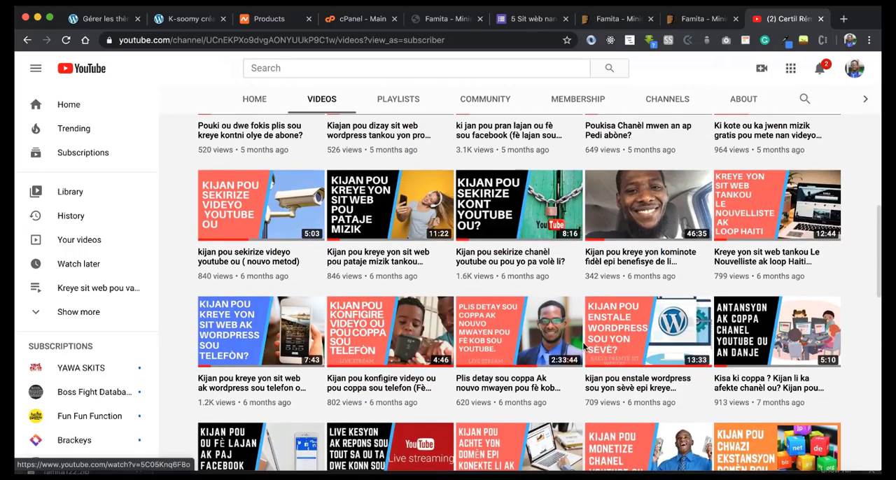
scroll(657, 289, up, 5)
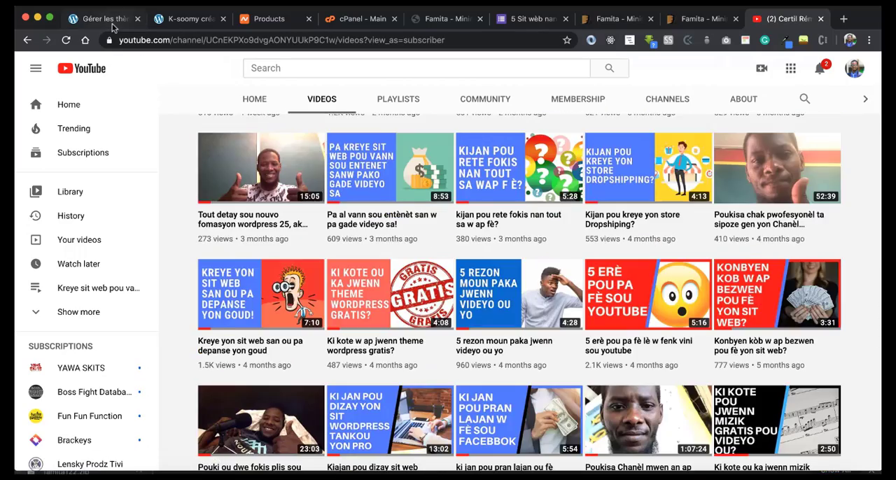
Step: Open the form for uploading a new theme in the WordPress admin
click(112, 26)
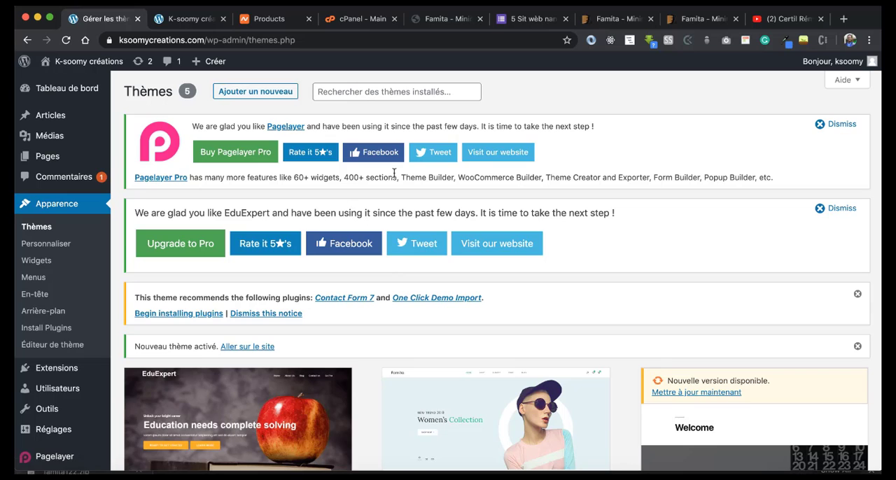
click(254, 93)
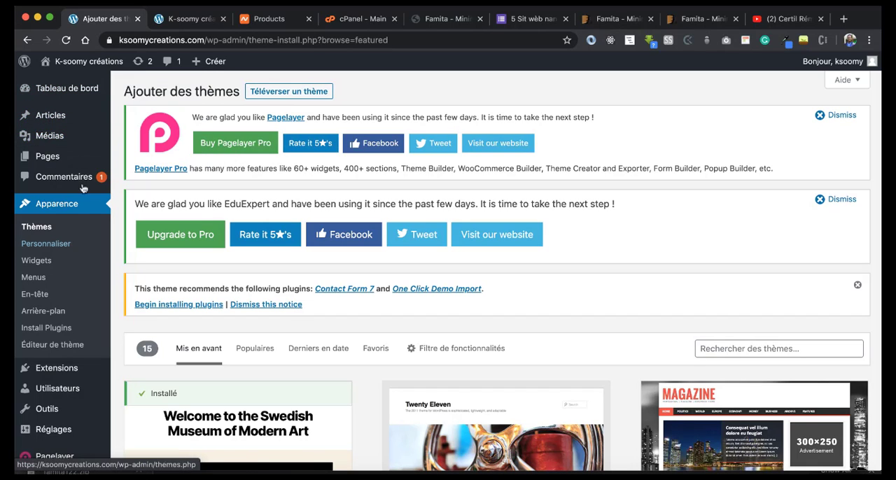
click(280, 93)
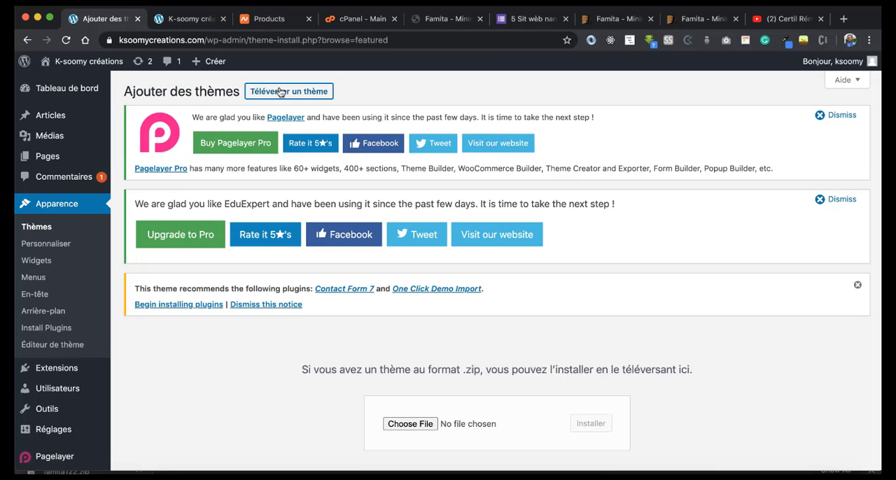
scroll(403, 257, down, 3)
Step: Inspect the guides and documentation folders inside famita122 while choosing a theme file, and leave without selecting one
click(408, 306)
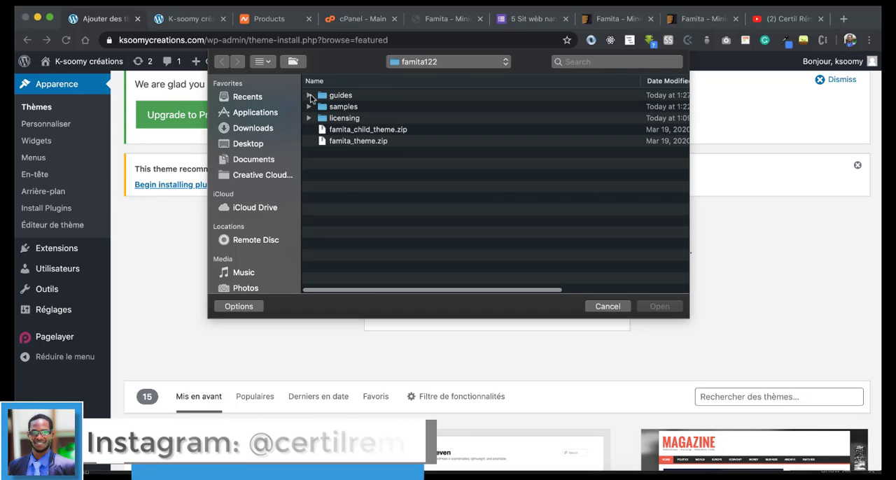
click(309, 96)
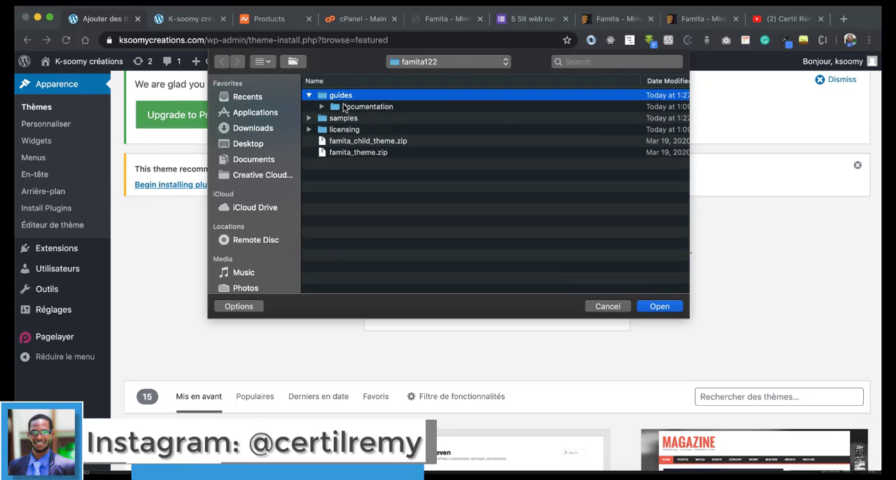
click(343, 107)
click(322, 106)
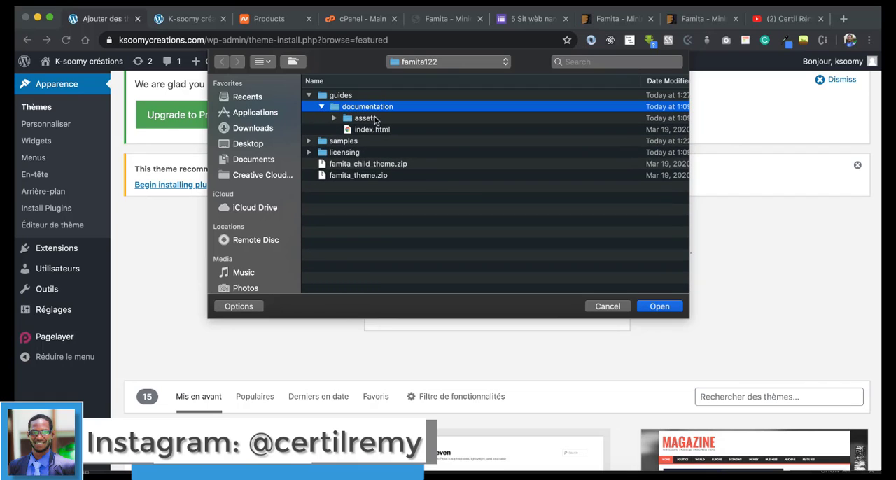
click(600, 308)
Step: Skim the Famita documentation page, including its header options and menu setup instructions
click(424, 20)
scroll(383, 282, down, 4)
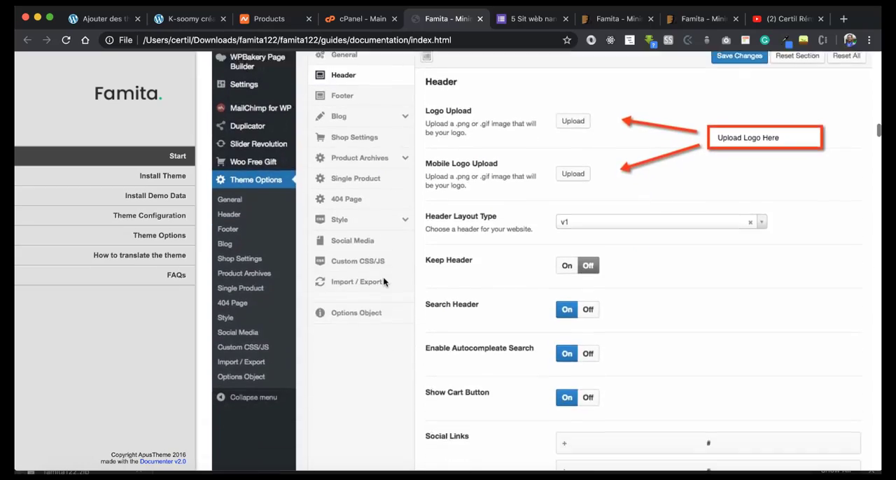
scroll(383, 281, down, 20)
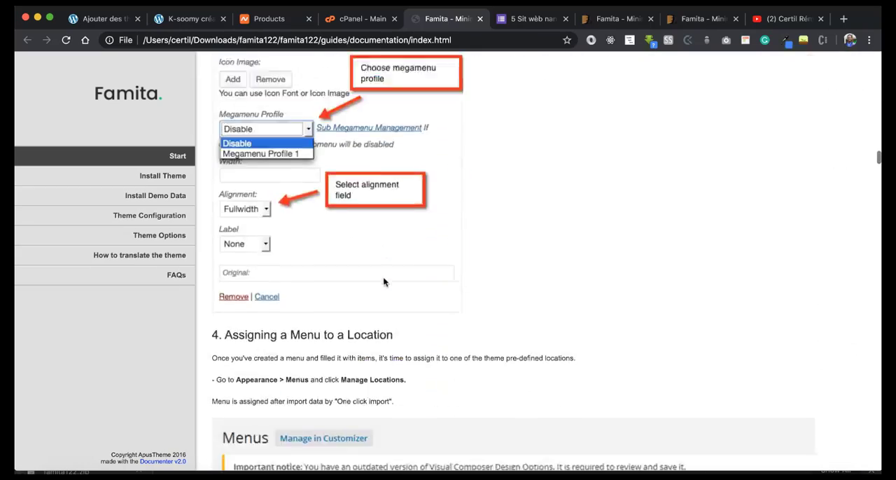
scroll(383, 280, up, 15)
Step: Upload famita_theme.zip from the famita122 folder as a new WordPress theme and install it
click(112, 26)
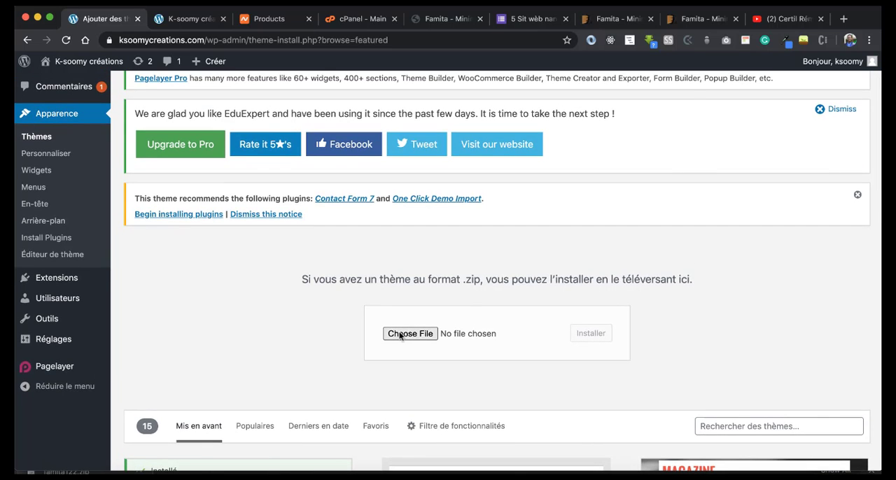
click(396, 333)
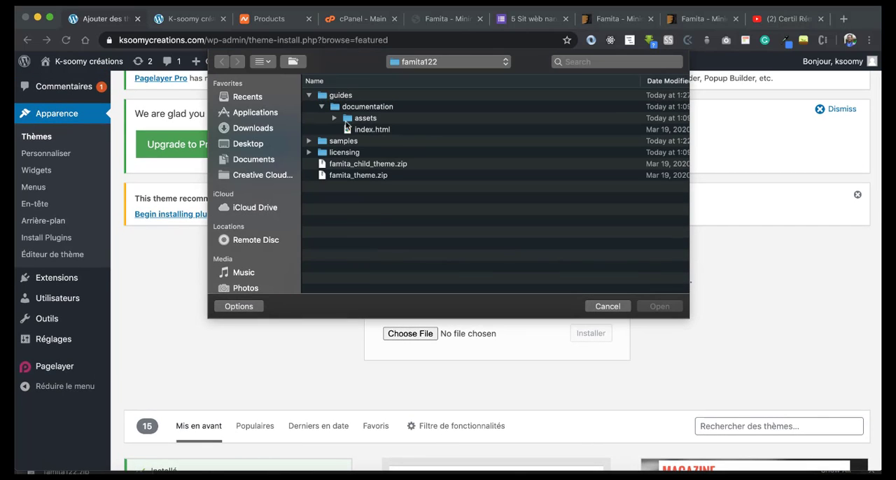
click(341, 130)
click(358, 142)
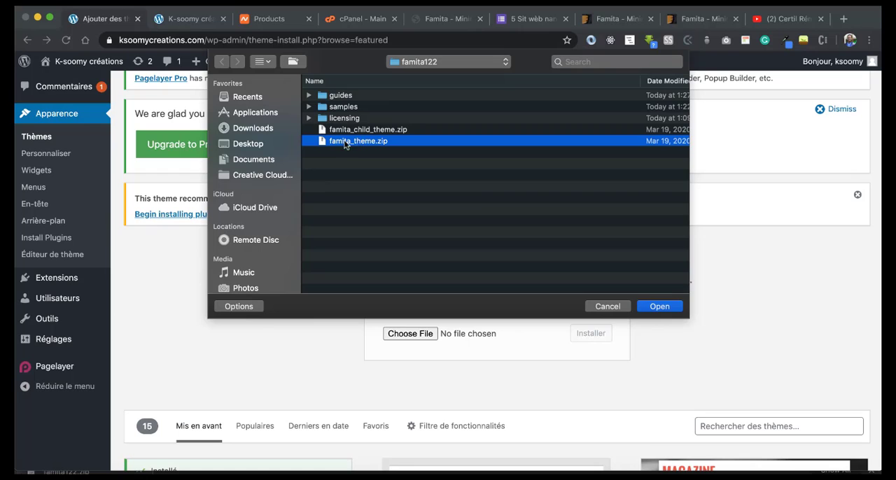
click(648, 309)
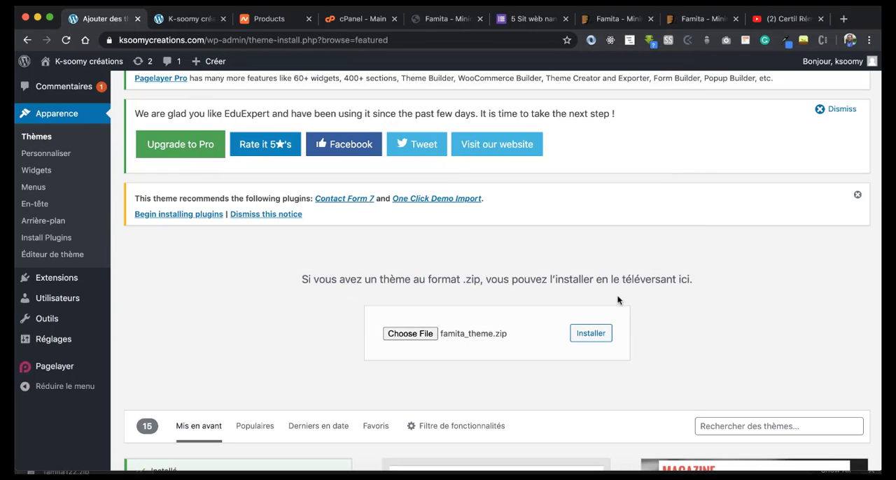
click(587, 334)
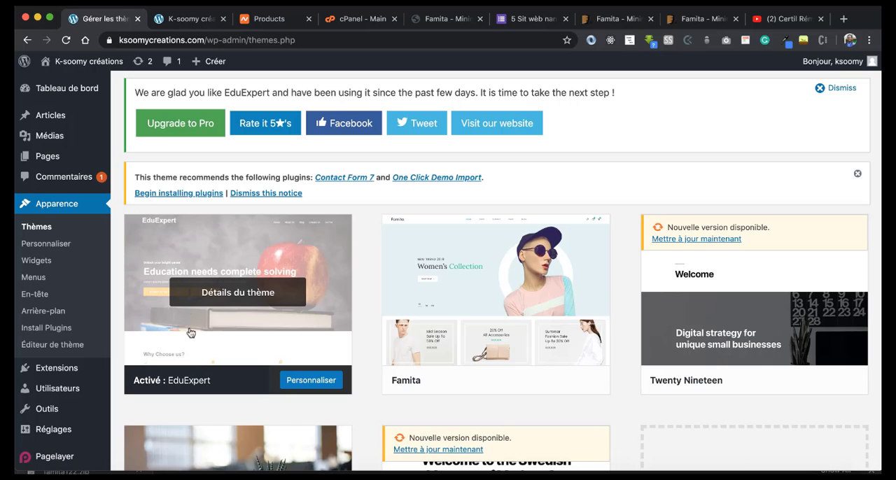
Step: View the site's current homepage and activate the Famita theme in place of EduExpert
click(201, 21)
scroll(238, 203, down, 1)
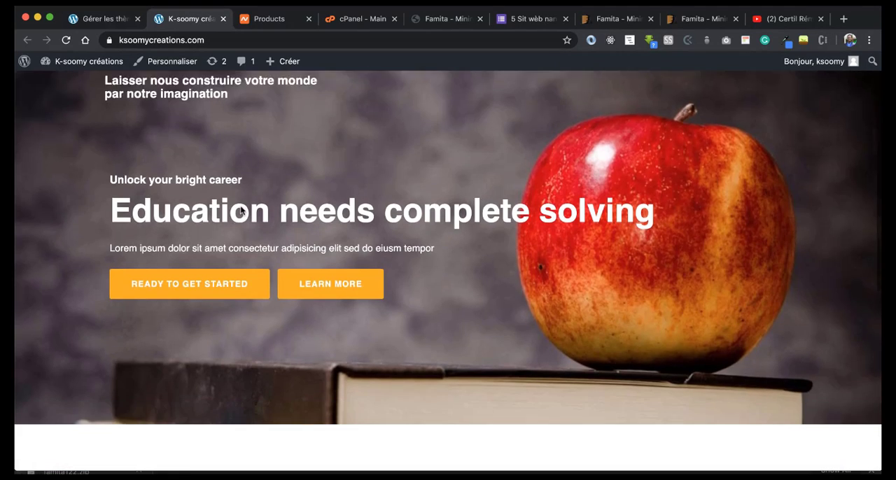
scroll(240, 210, down, 5)
click(116, 19)
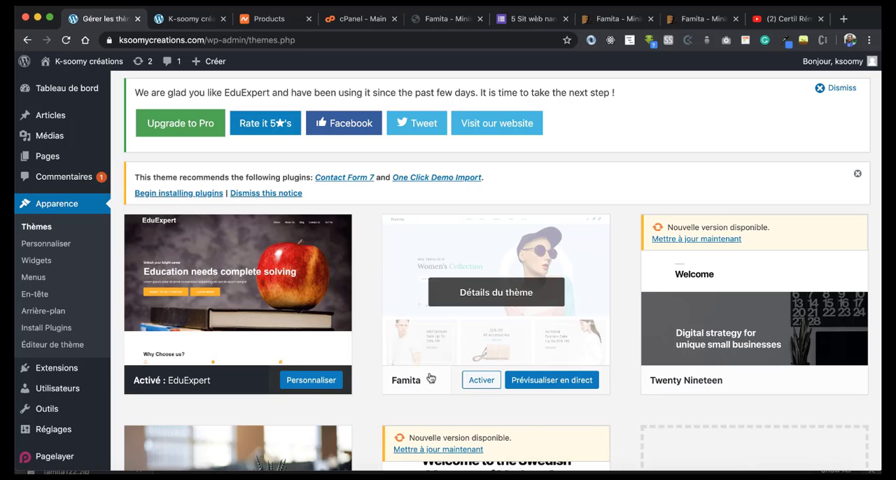
click(480, 382)
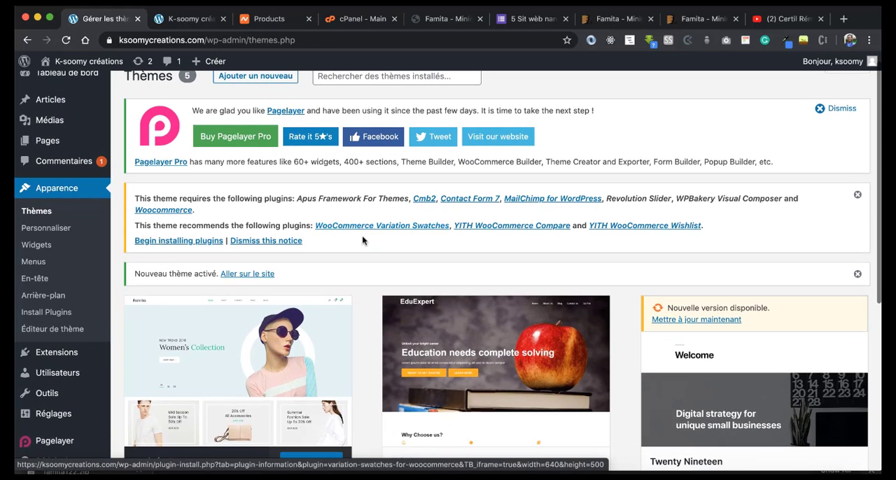
Step: Reload the K-soomy créations homepage and inspect its layout and footer under the Famita theme
click(185, 19)
click(66, 40)
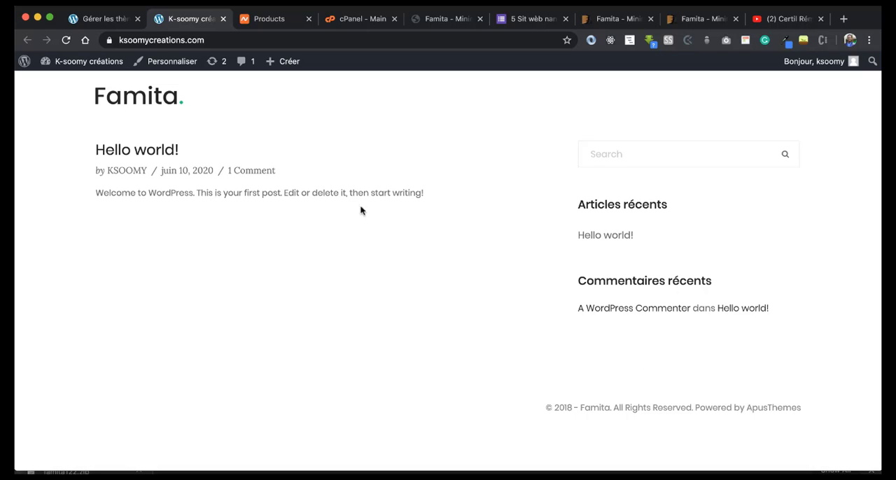
drag(551, 406, 778, 429)
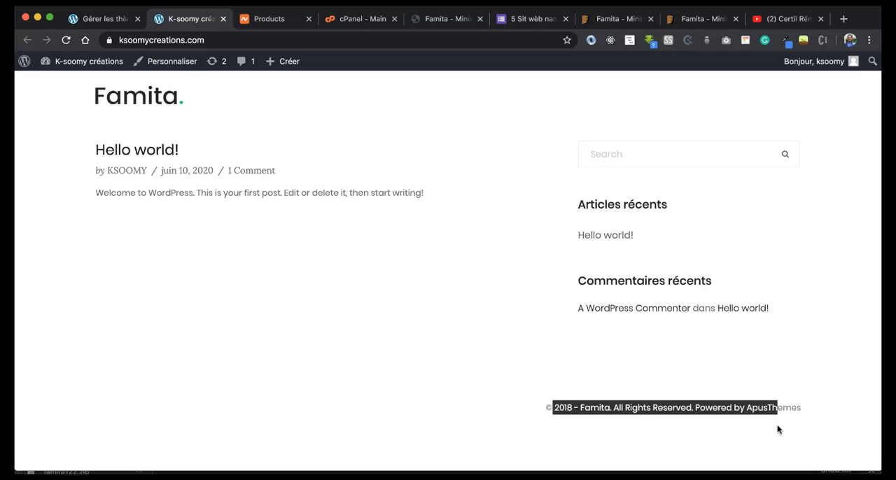
click(604, 372)
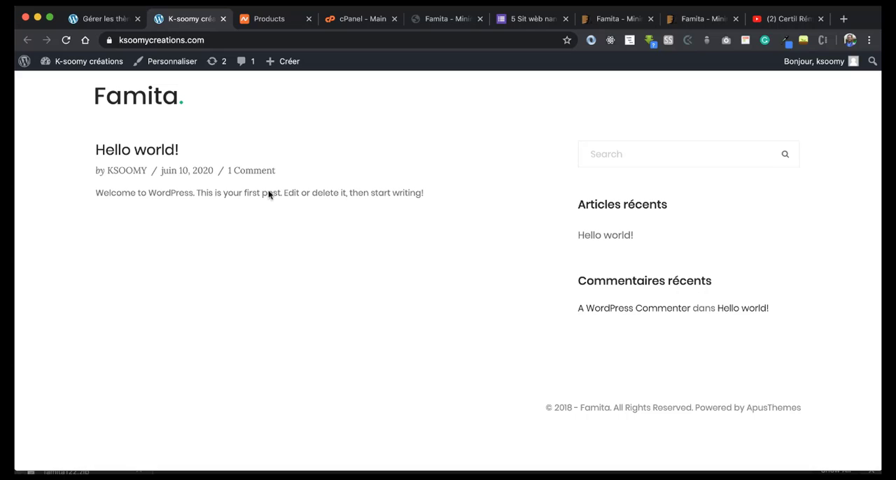
Step: Return to the theme management page, review the required plugins notice, and dismiss the Pagelayer Pro promotion
click(106, 20)
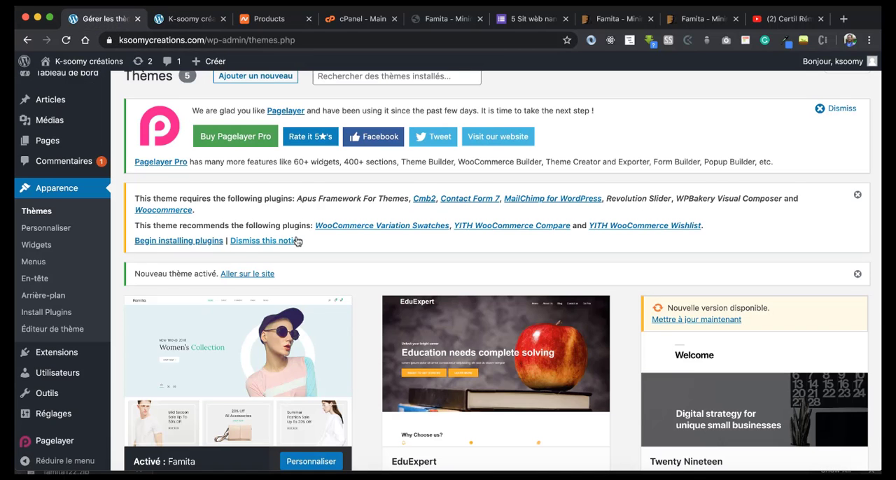
scroll(297, 242, down, 1)
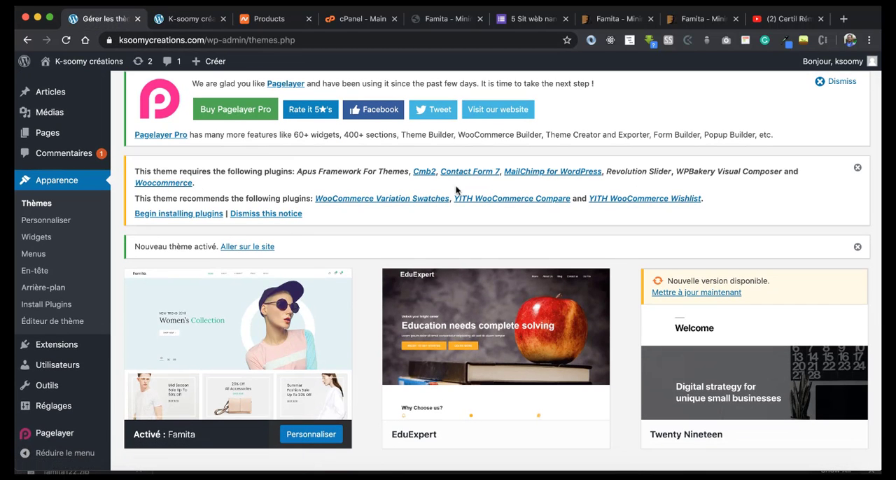
scroll(309, 150, up, 1)
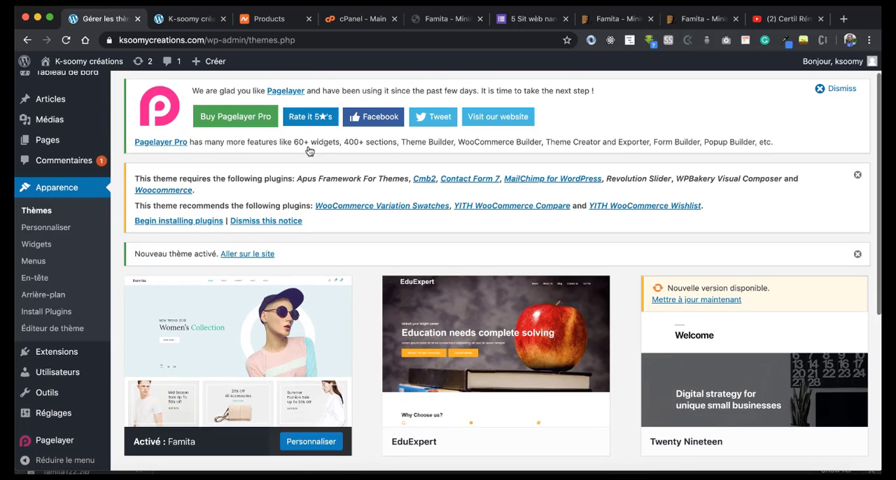
scroll(309, 151, up, 2)
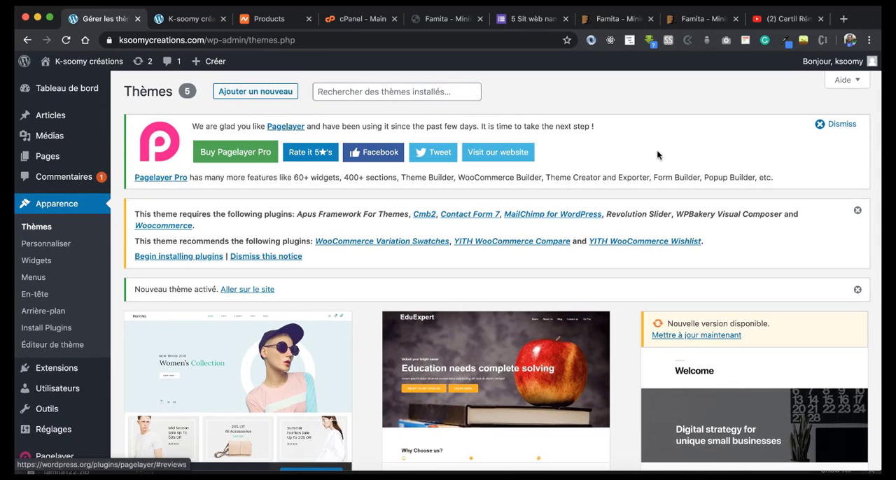
click(837, 123)
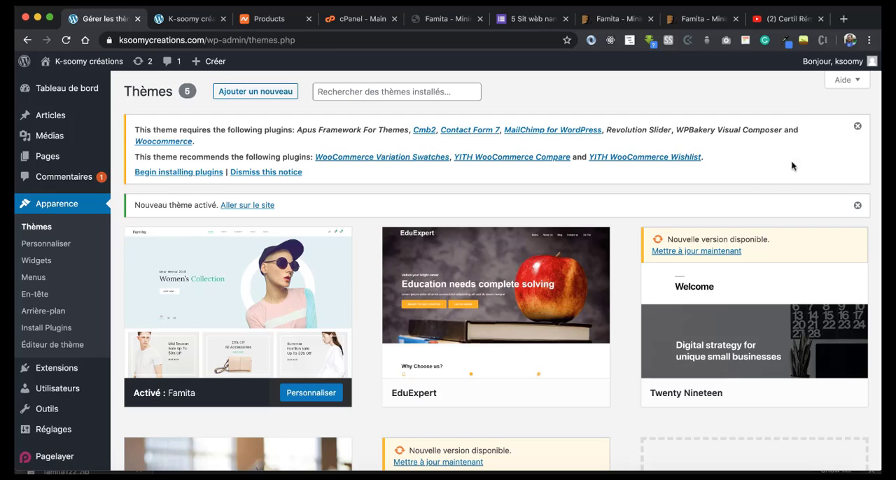
Step: Bulk install all the plugins that the Famita theme requires and recommends
click(223, 173)
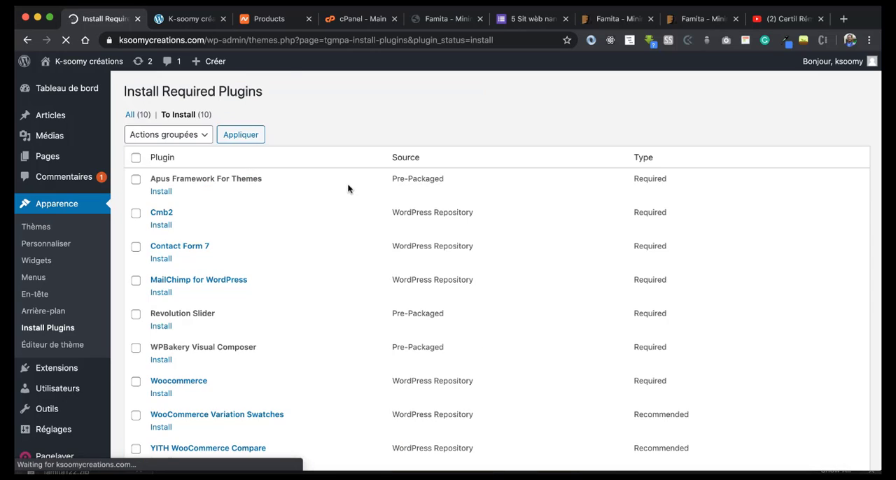
scroll(200, 200, down, 2)
click(136, 108)
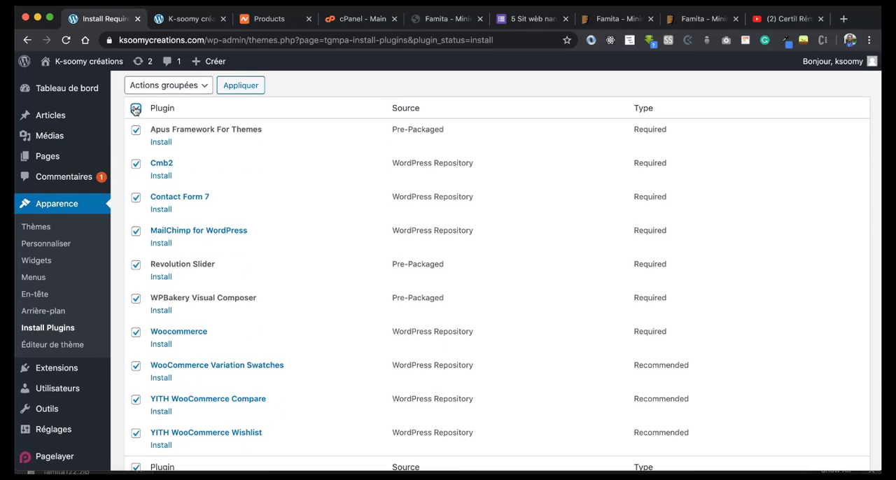
click(195, 86)
click(159, 98)
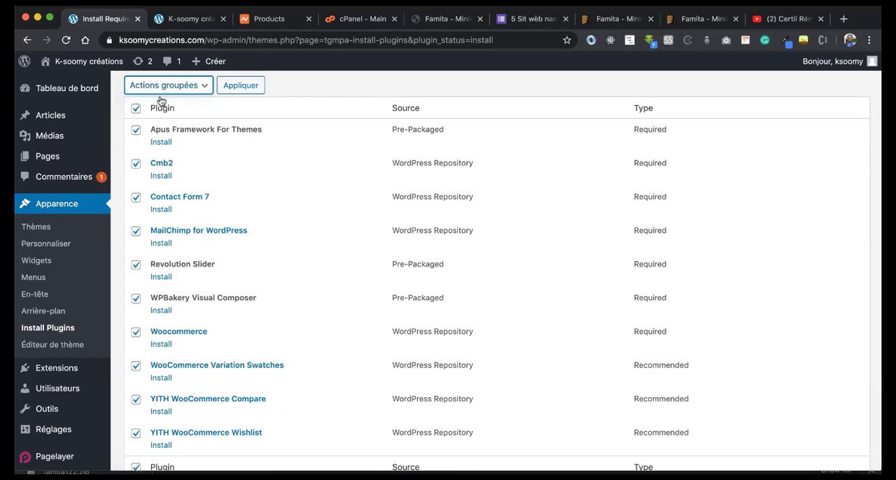
click(236, 91)
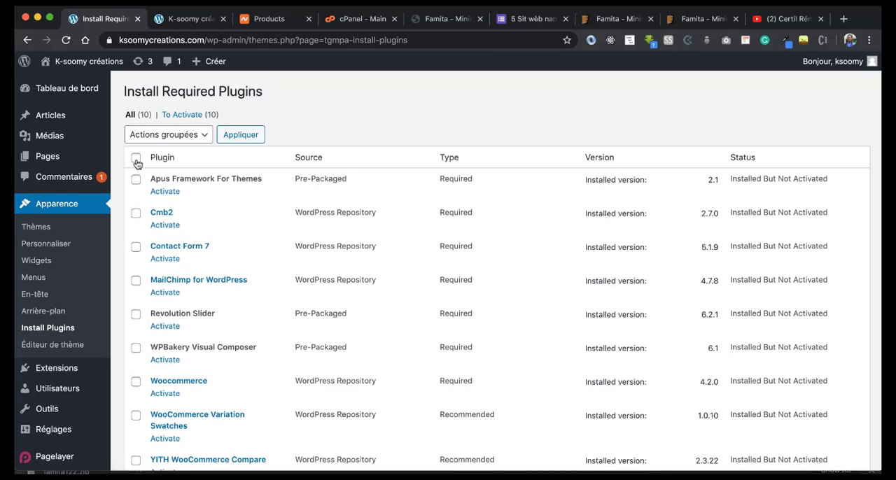
Step: Bulk activate all the newly installed Famita theme plugins
click(137, 161)
click(189, 139)
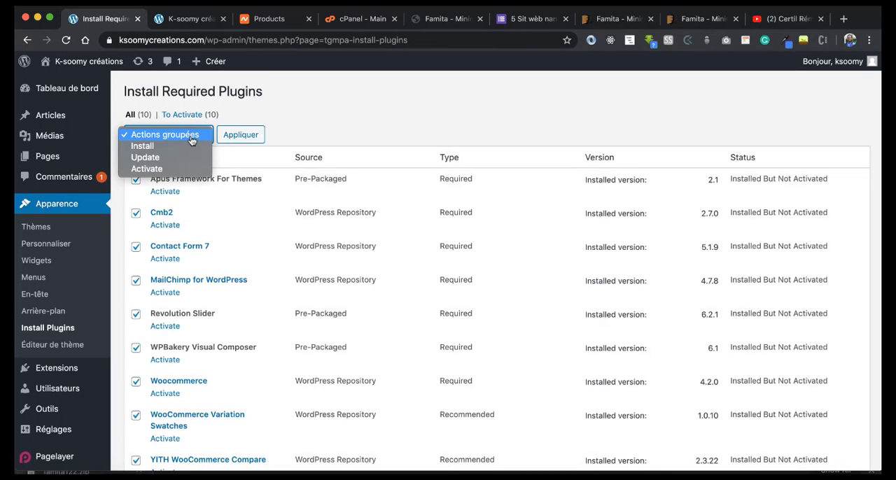
click(146, 169)
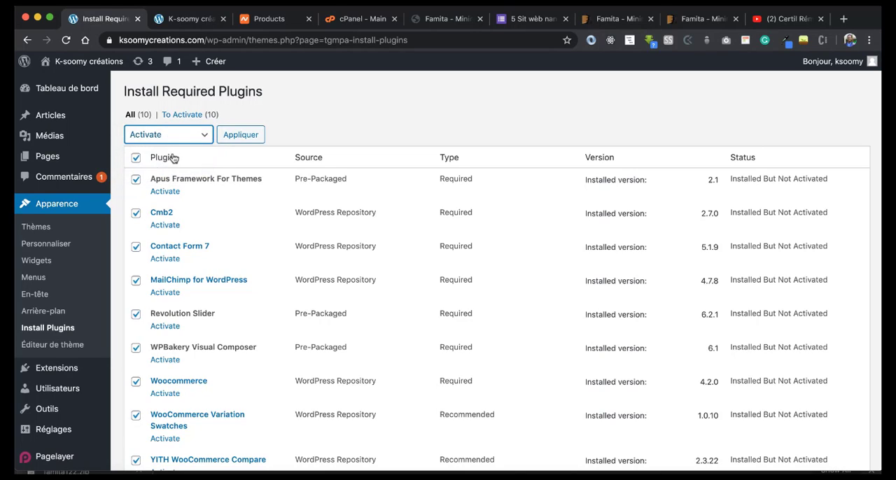
click(232, 136)
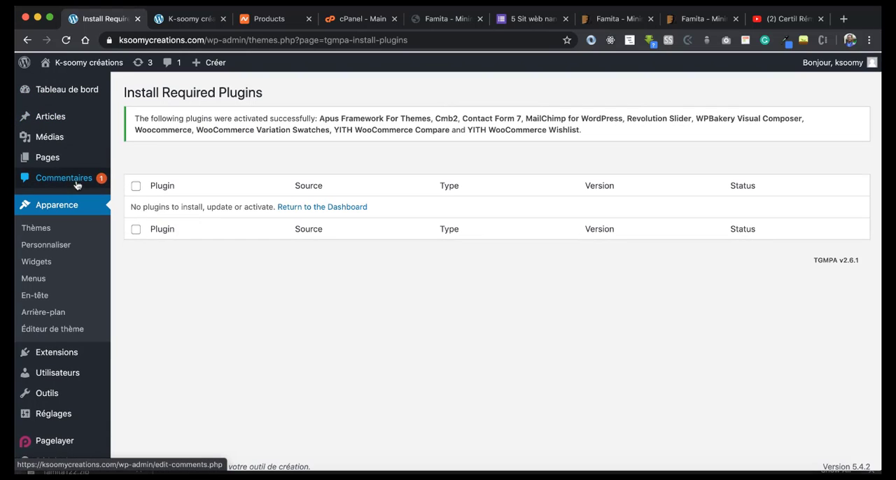
Step: Go to the theme customizer and accept the WooCommerce store setup offered on the way
scroll(77, 242, down, 1)
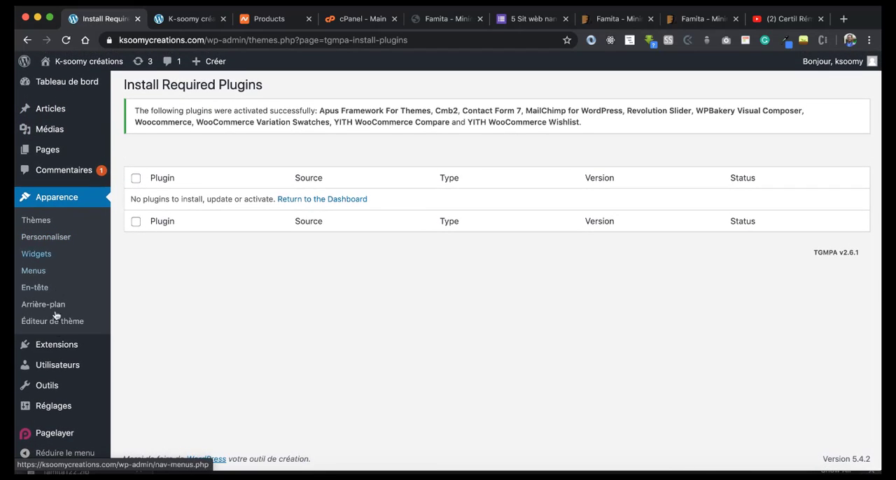
mouse_move(59, 59)
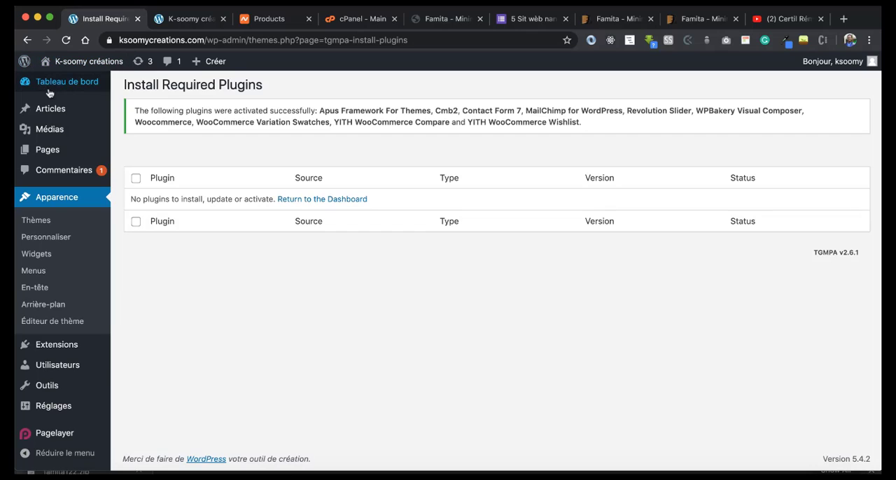
click(53, 239)
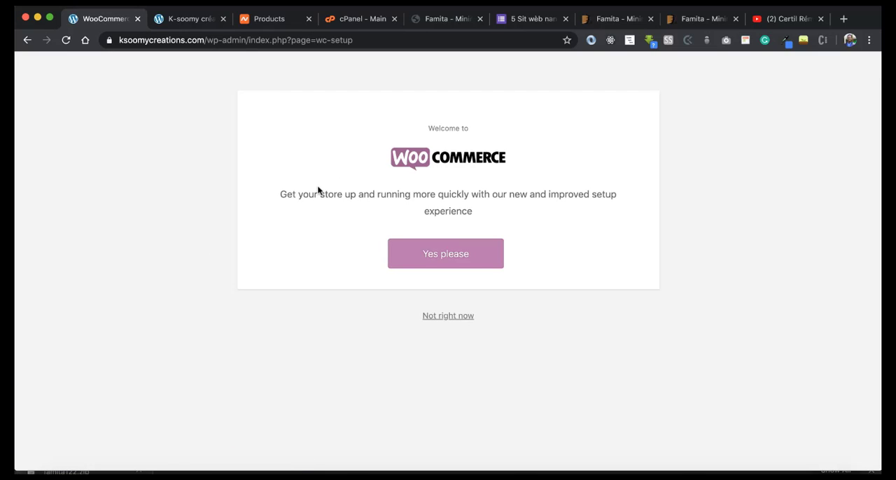
click(426, 256)
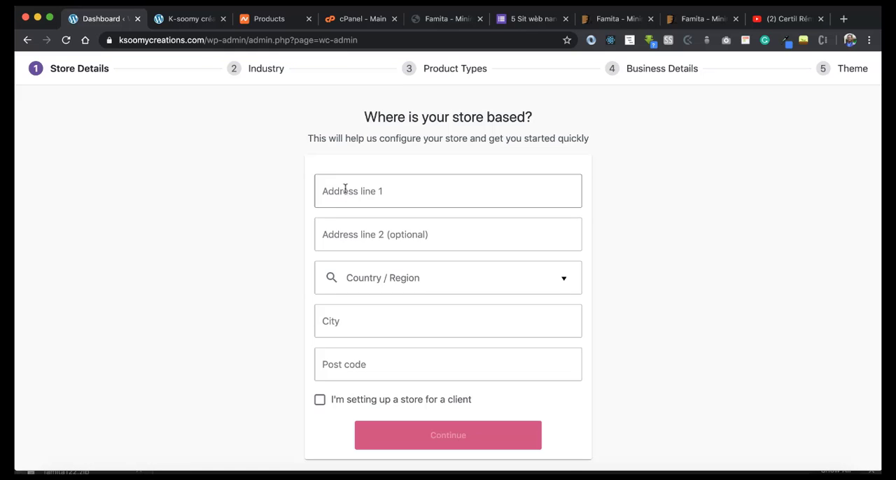
Step: Fill in the store's address from the saved suggestions and mark the store as being set up for a client
click(344, 189)
click(297, 193)
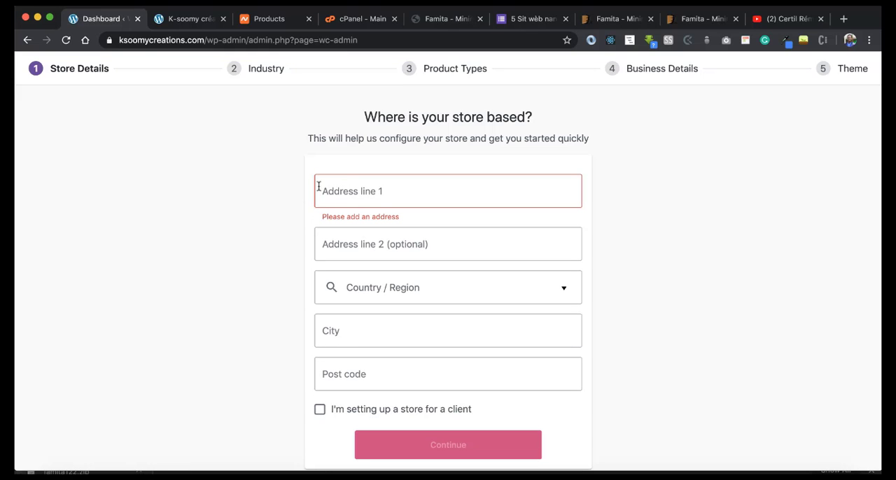
click(366, 183)
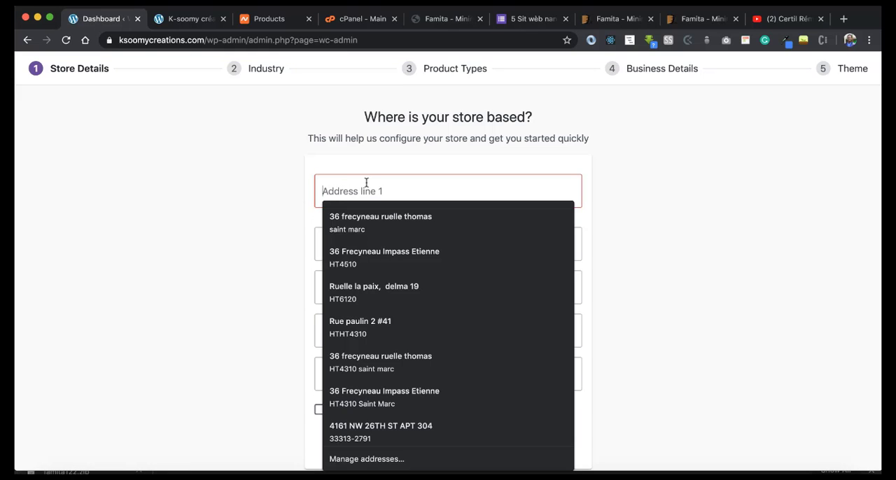
click(362, 220)
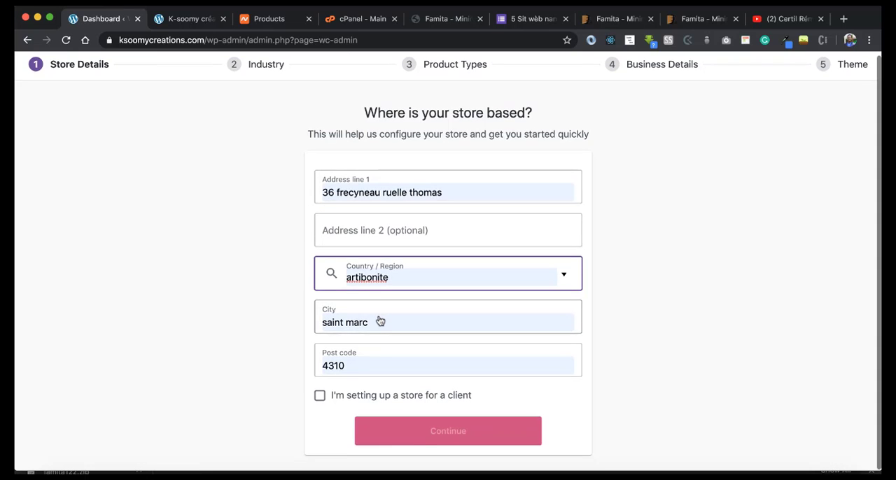
click(320, 407)
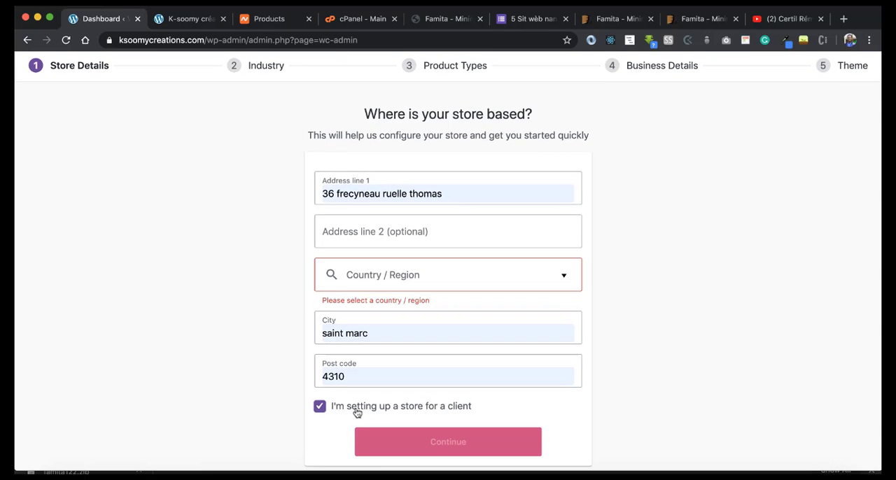
Step: Set the store's country to Haiti and submit the store details without opting into usage tracking
click(417, 273)
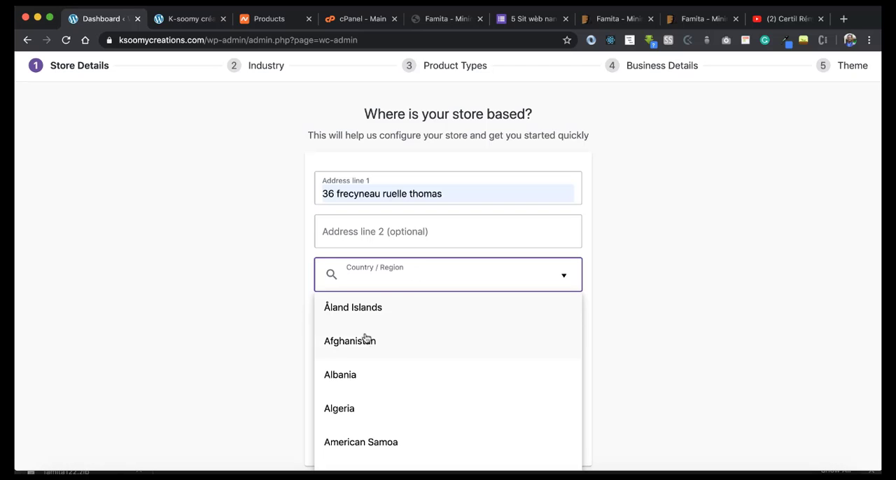
scroll(366, 351, down, 16)
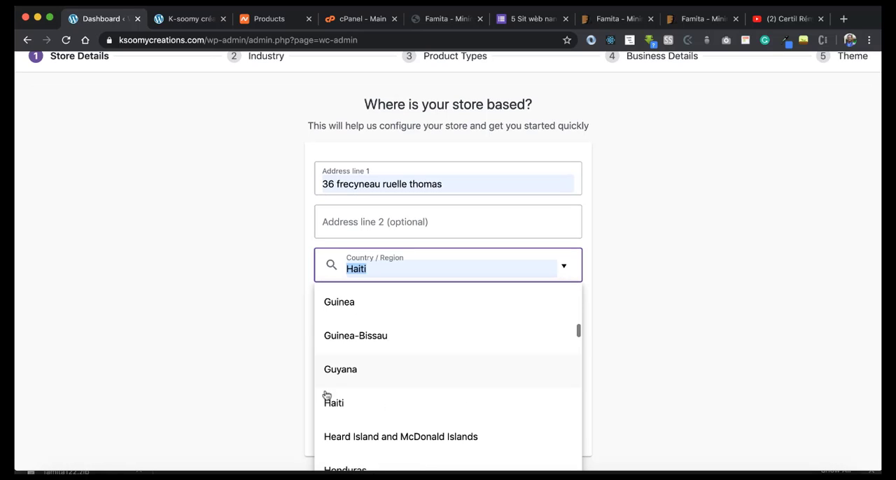
click(342, 402)
click(428, 433)
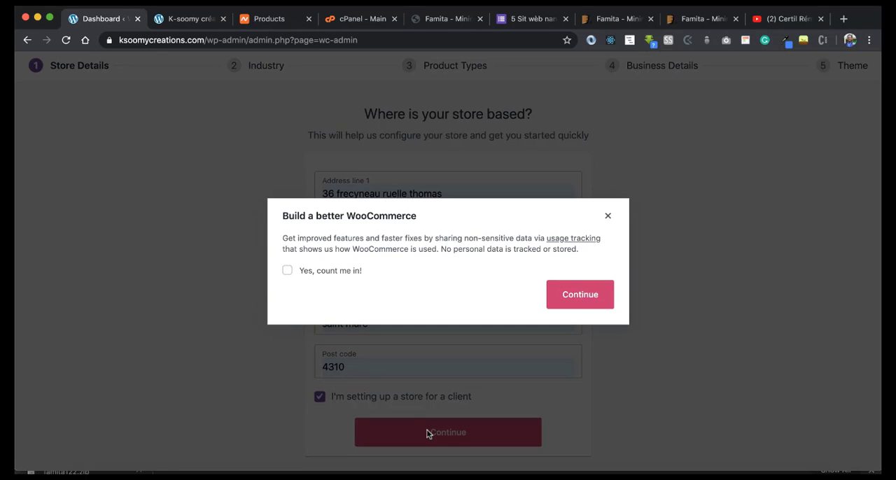
click(574, 294)
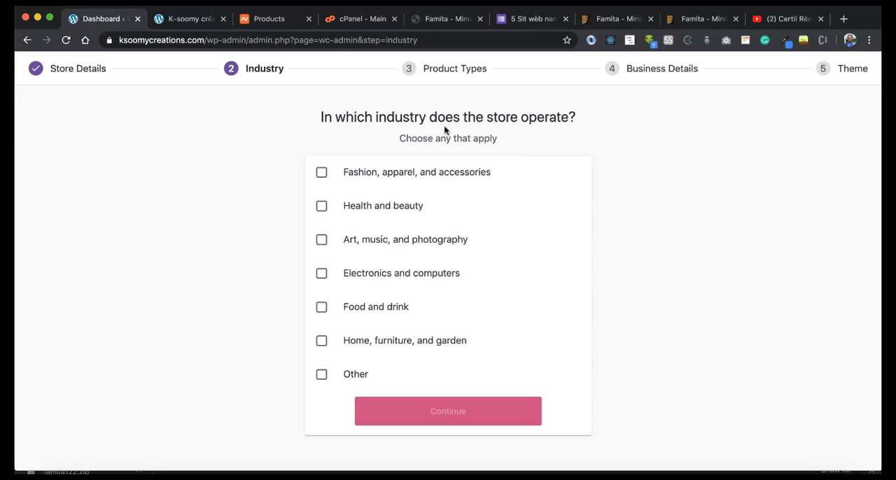
Step: Choose "Fashion, apparel, and accessories" as the store's industry and "Physical products" as its product type
click(322, 173)
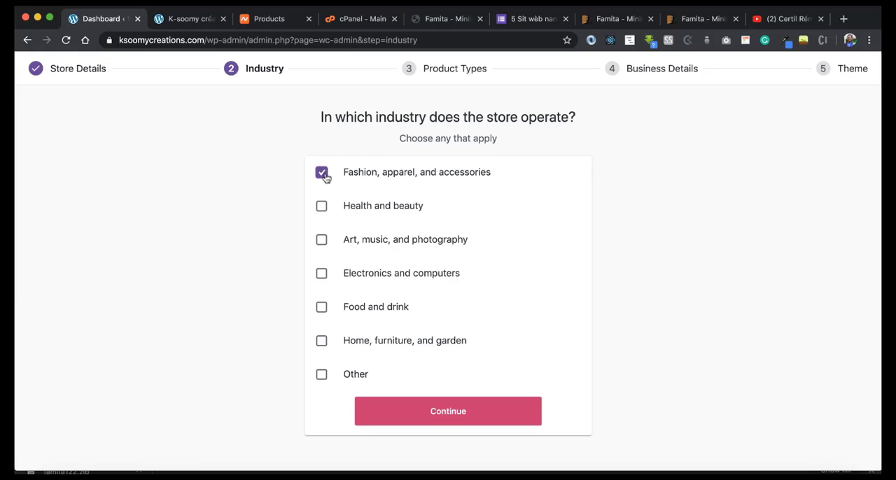
click(427, 416)
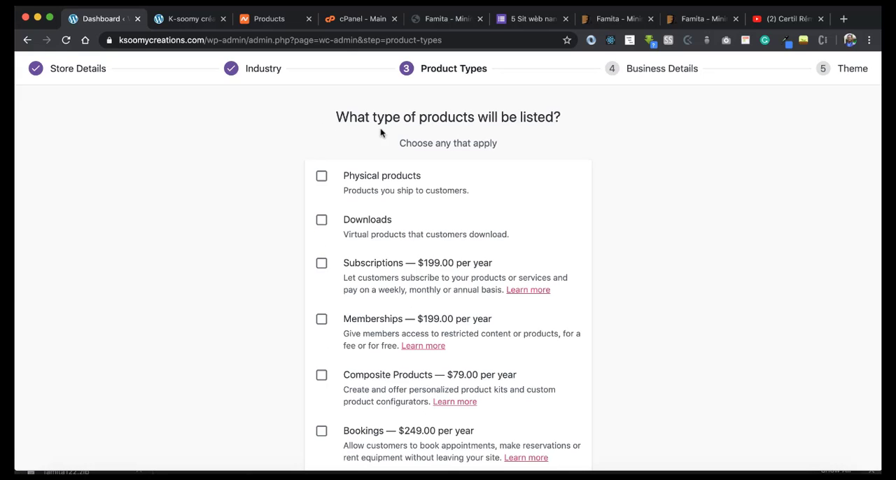
click(321, 176)
scroll(405, 207, down, 2)
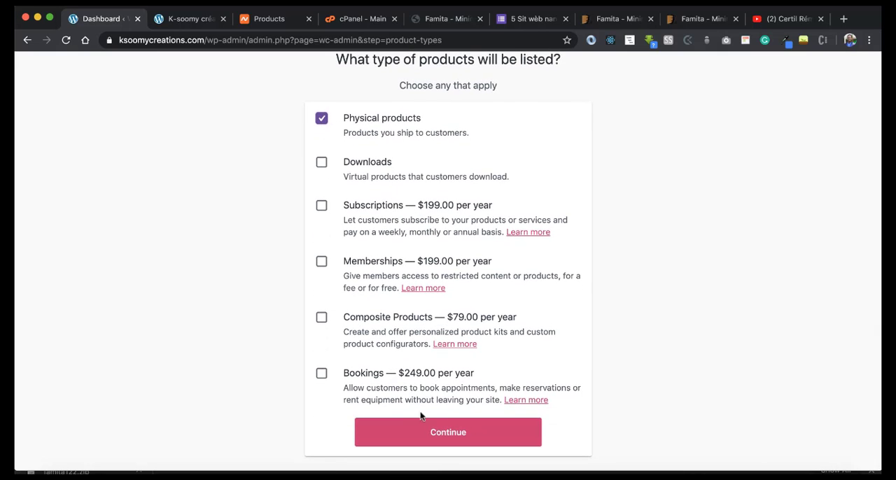
click(441, 431)
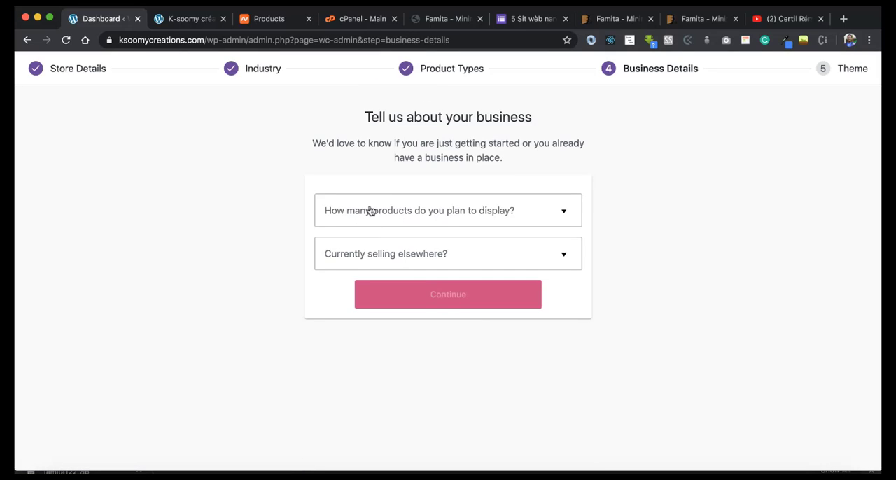
Step: State in the business details that the store plans to display 11 - 100 products and is not currently selling elsewhere
click(462, 220)
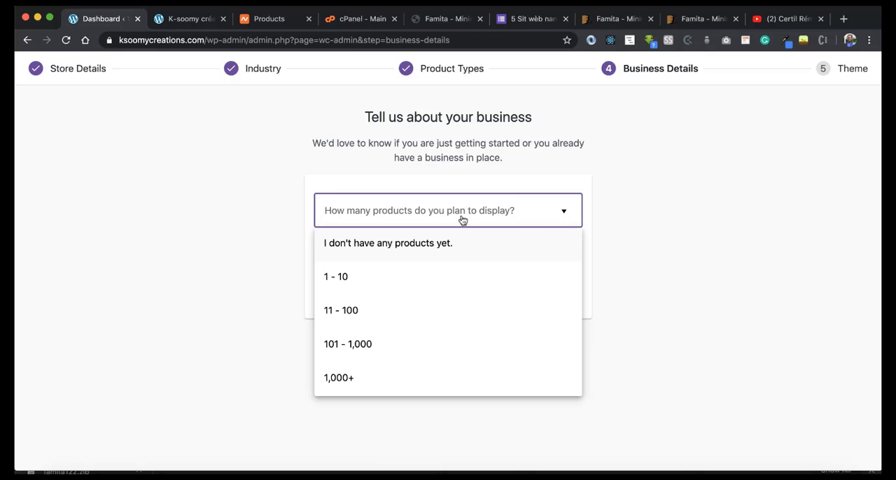
click(364, 312)
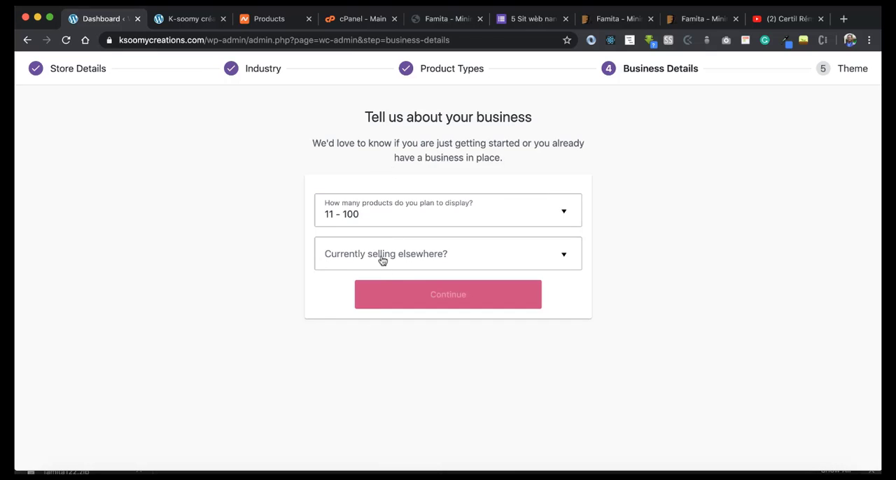
click(415, 251)
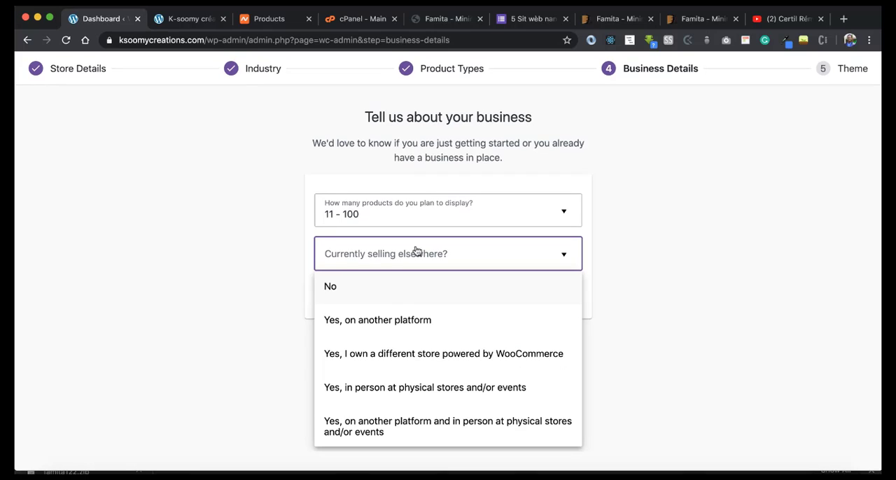
click(352, 292)
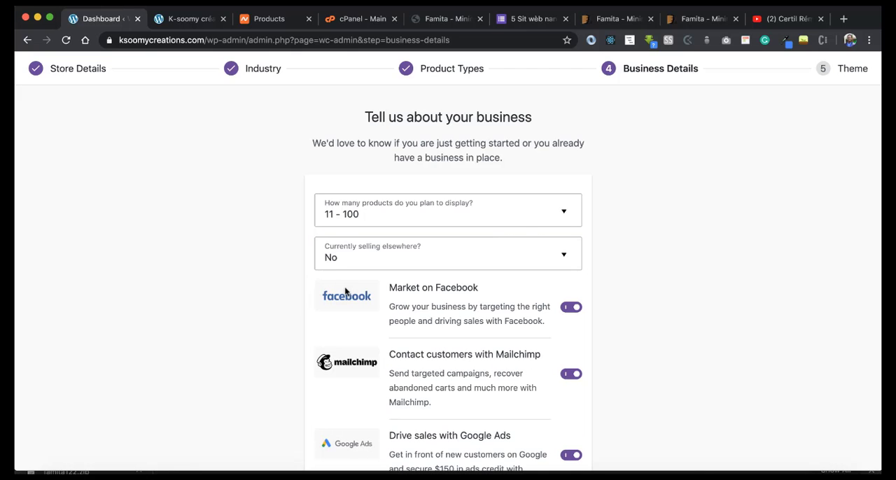
Step: Submit the business details with the Facebook, Mailchimp and Google Ads extensions left enabled for installation
scroll(270, 260, down, 2)
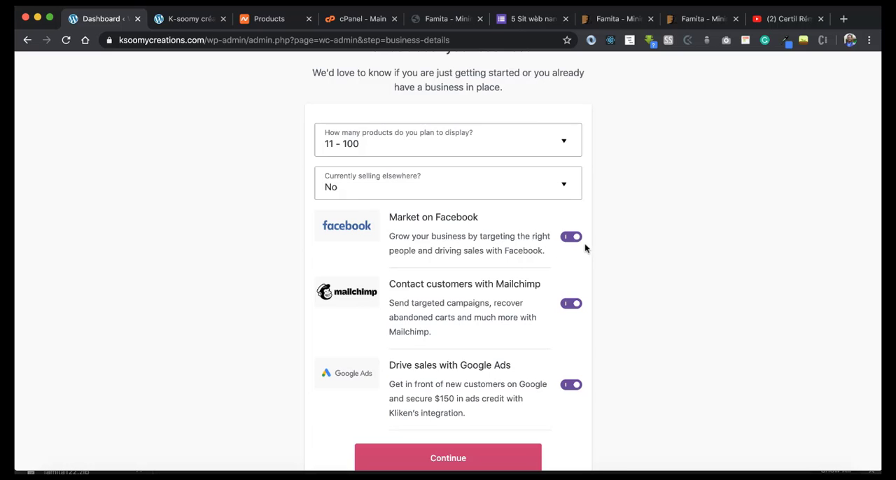
scroll(391, 344, down, 1)
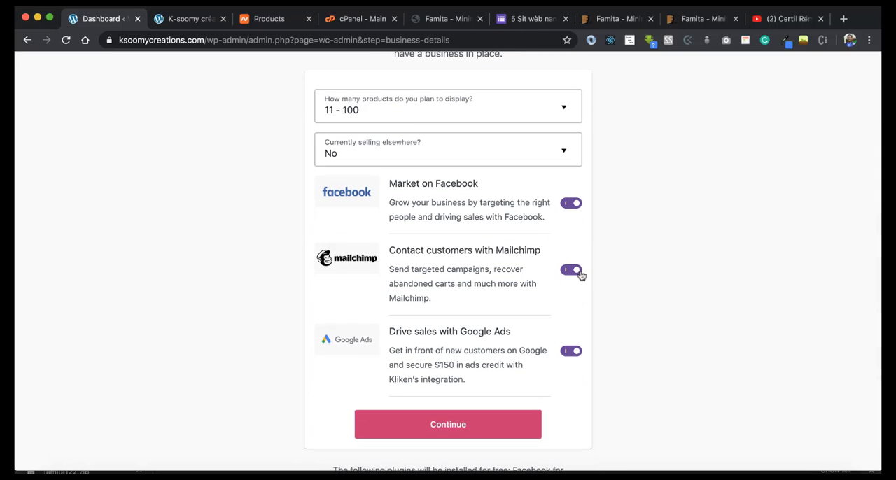
scroll(472, 346, down, 1)
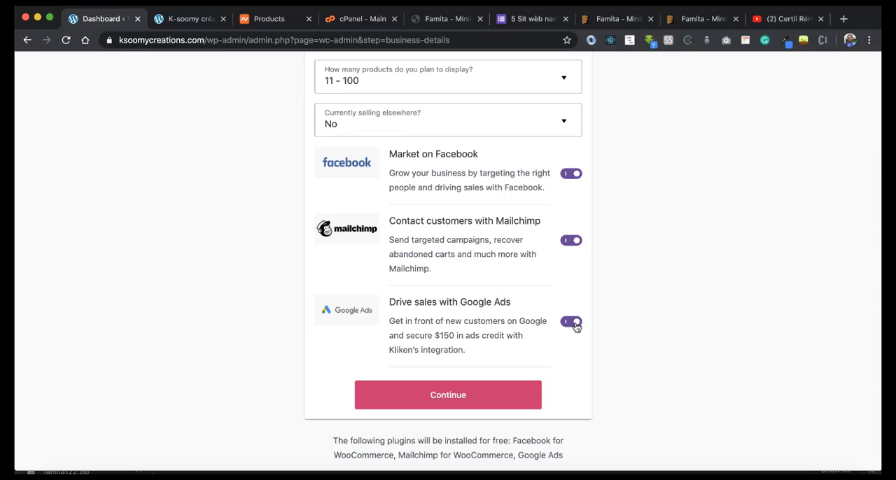
scroll(462, 393, up, 2)
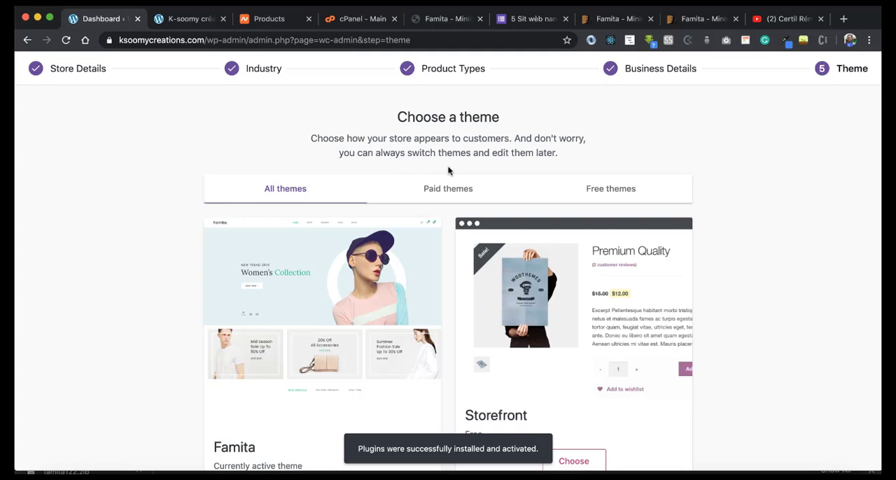
Step: Keep Famita as the store's active theme and dismiss the closing message of the store setup
scroll(448, 170, down, 2)
scroll(445, 168, down, 3)
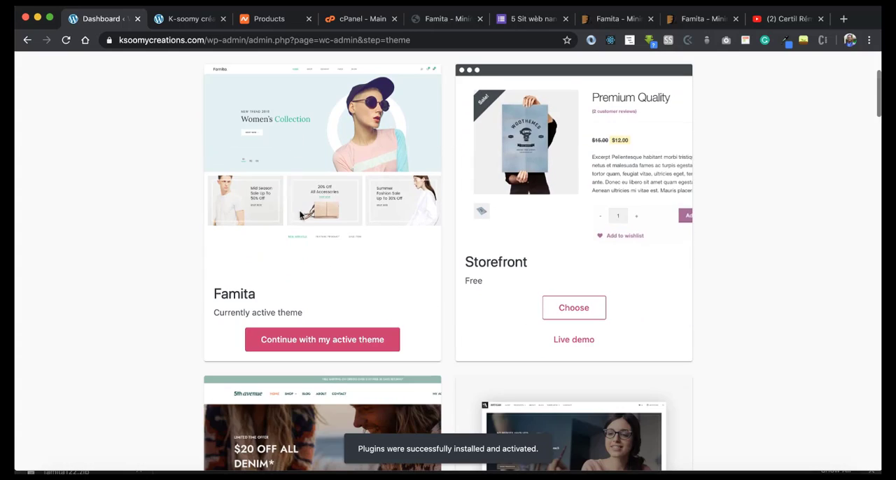
scroll(305, 288, up, 2)
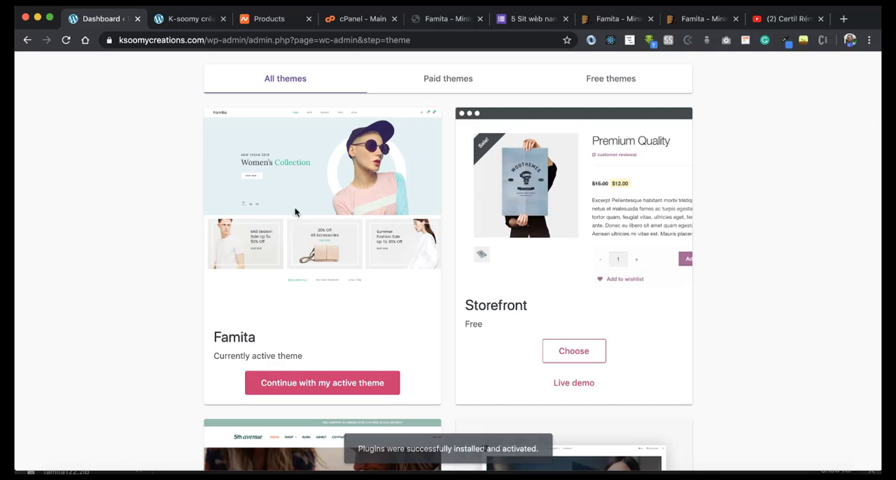
click(341, 386)
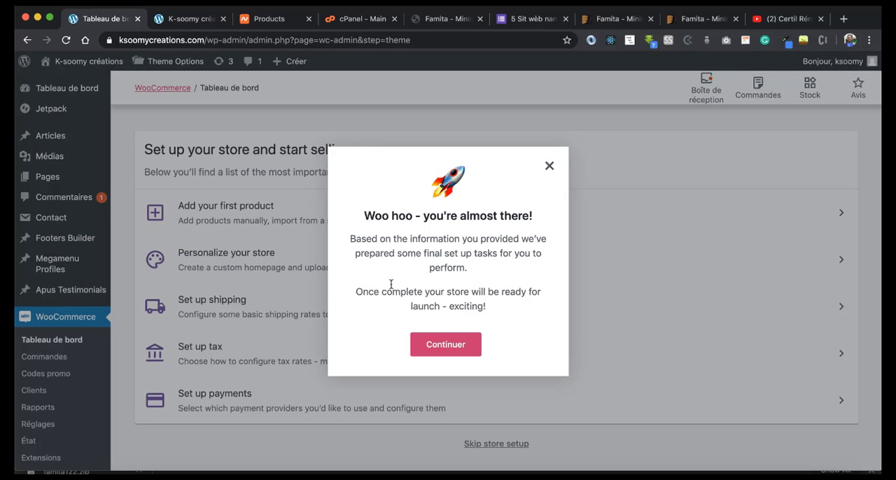
click(433, 344)
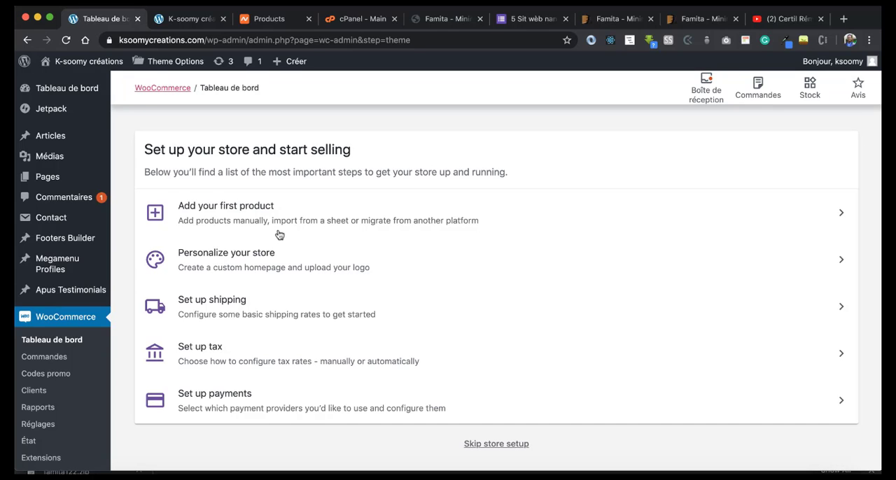
Step: Reload the site's front page to check its appearance and open it in the theme customizer
click(195, 23)
click(68, 41)
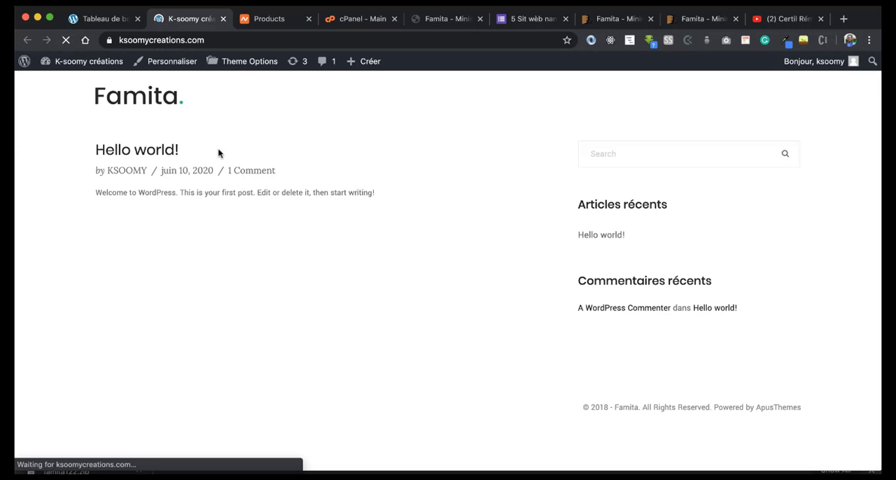
click(98, 19)
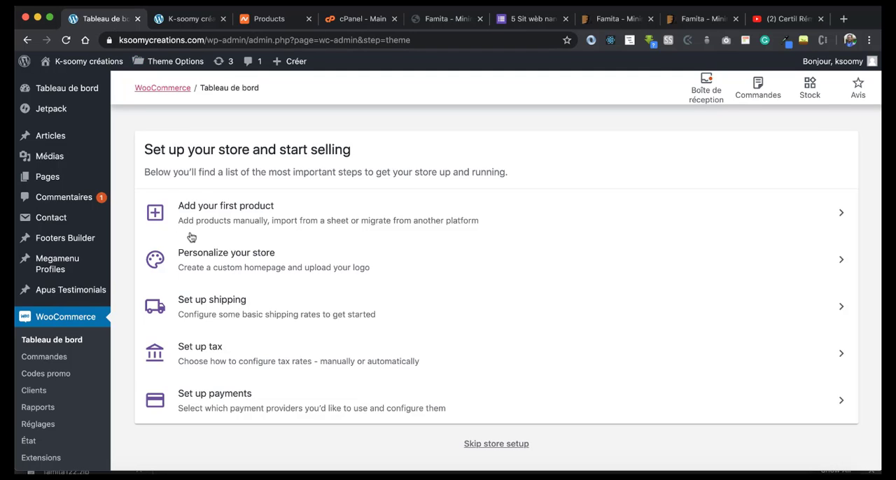
click(180, 24)
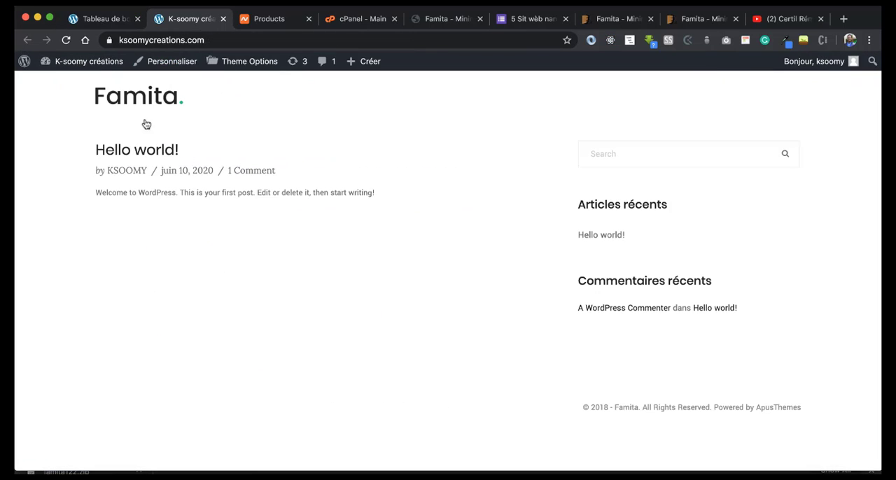
click(158, 62)
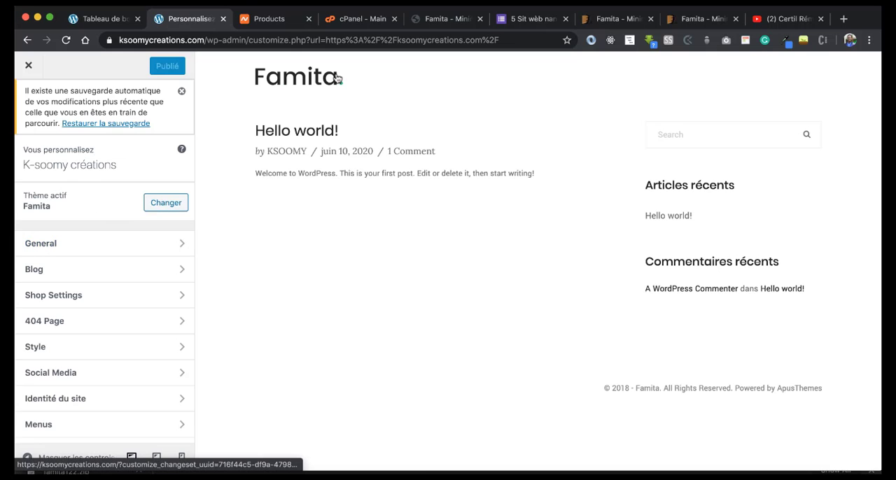
Step: Glance at the General theme settings and set the Blog & Post Archives layout to "Main - Right Sidebar"
scroll(90, 207, down, 2)
click(65, 214)
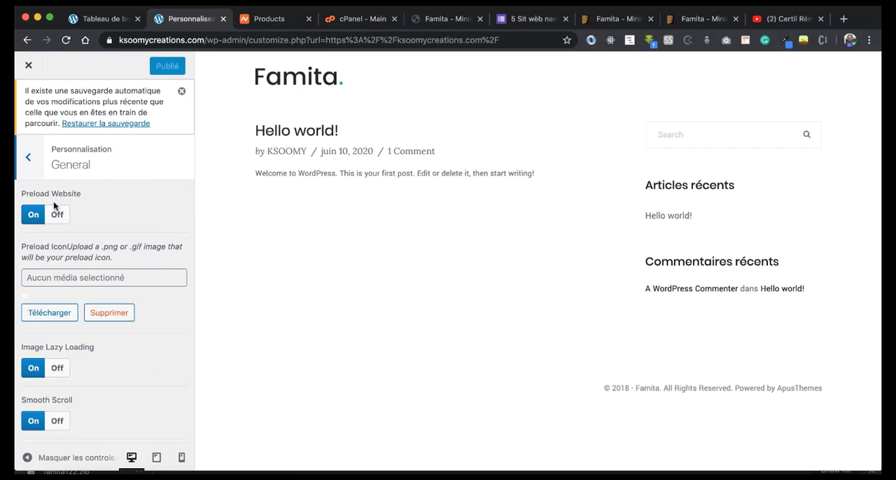
click(30, 104)
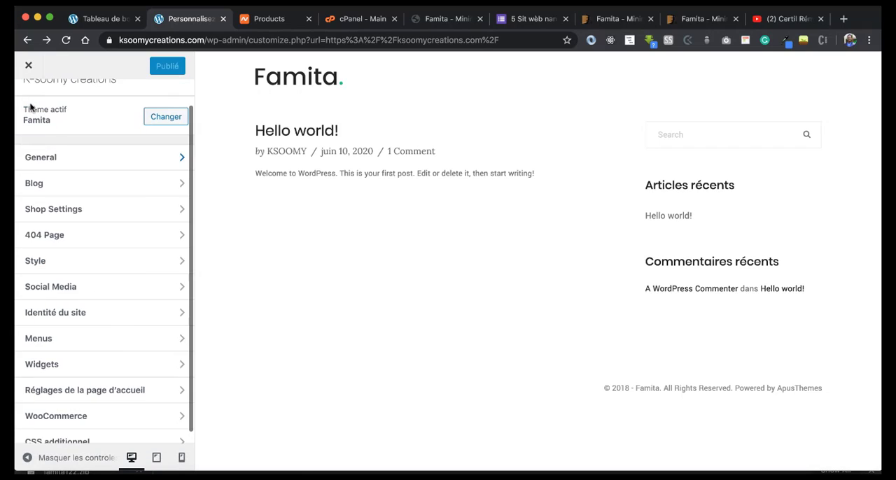
click(46, 193)
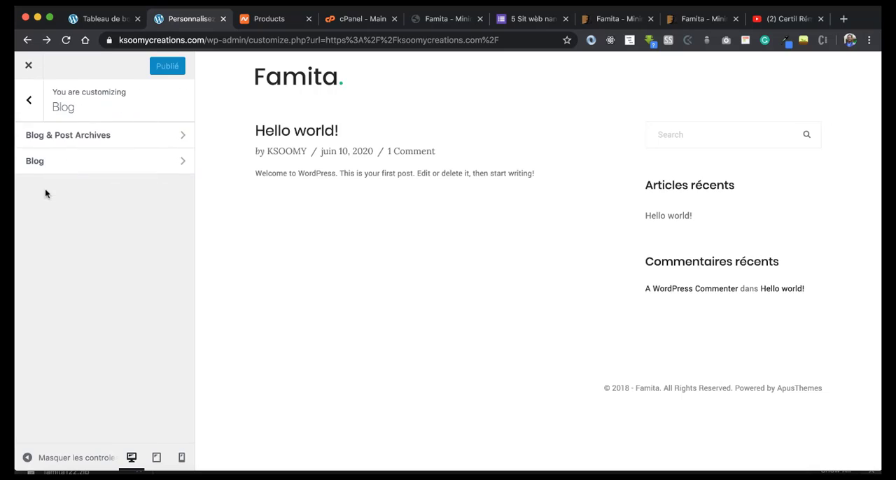
click(88, 139)
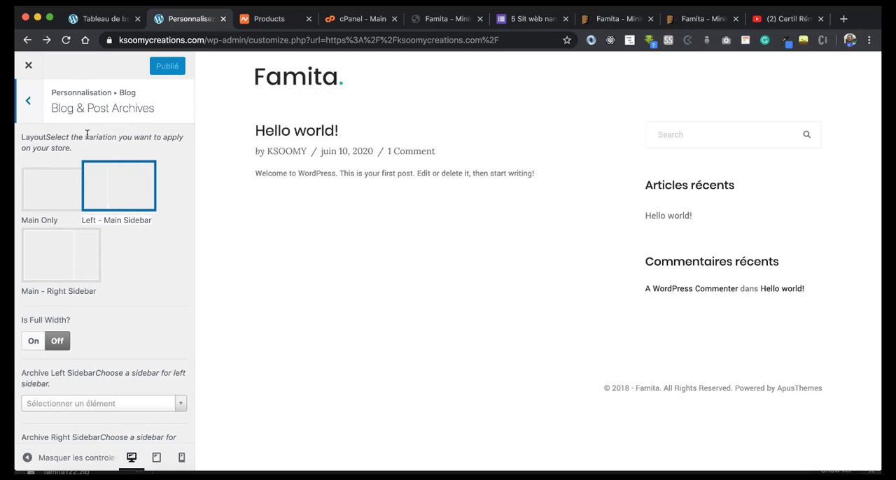
click(87, 249)
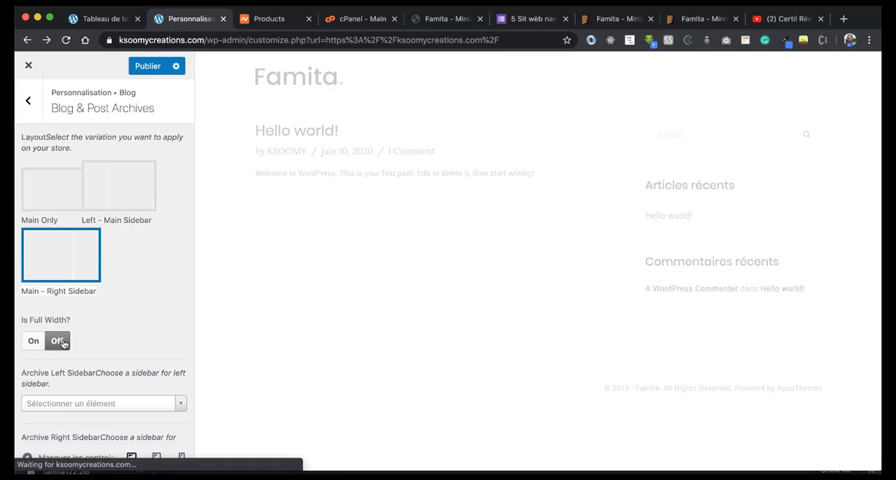
Step: Choose "Shop Sidebar" as the archive left sidebar in the Blog & Post Archives settings
scroll(61, 342, down, 3)
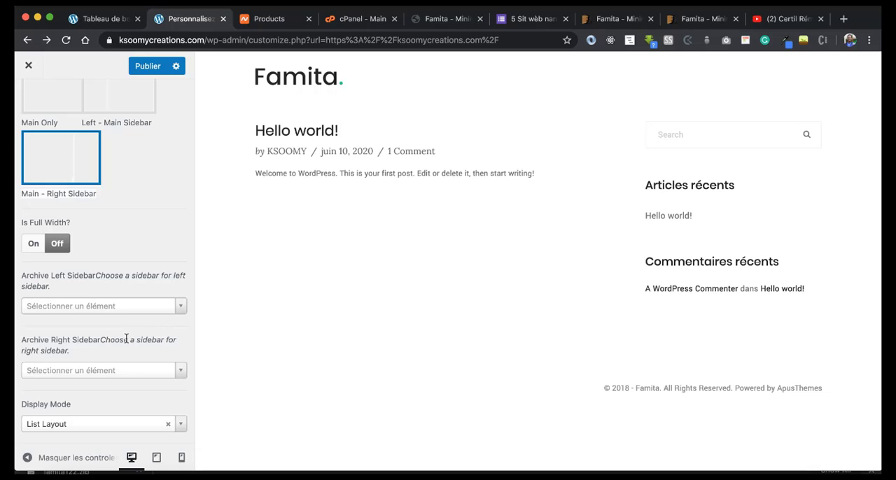
scroll(126, 339, down, 1)
click(105, 255)
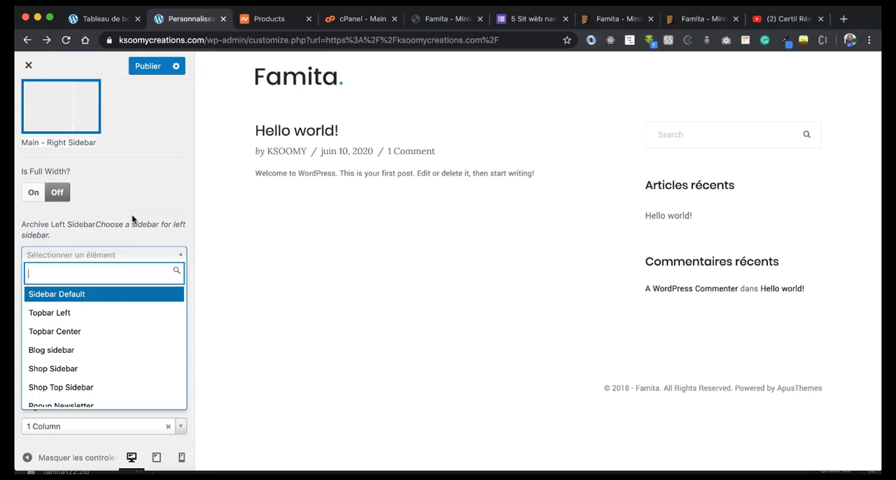
click(72, 369)
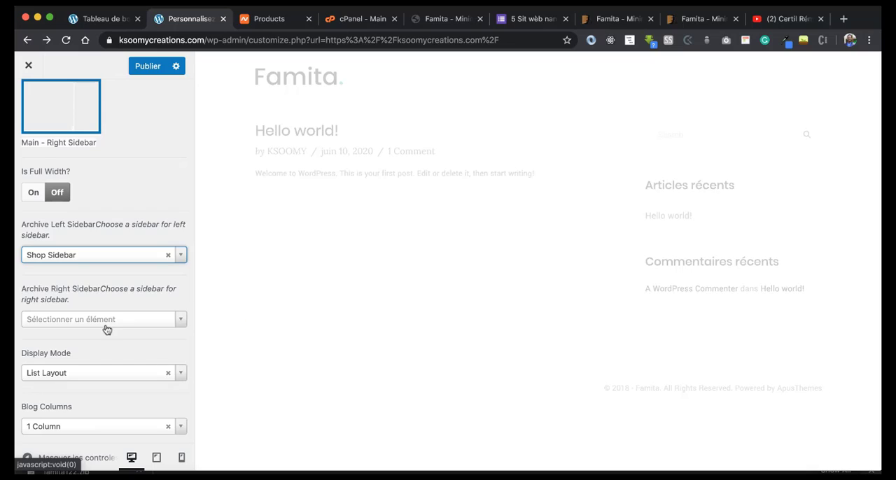
Step: Review the remaining archive options, including display mode, blog columns and thumbnail size, and publish the customizer changes
scroll(106, 327, down, 1)
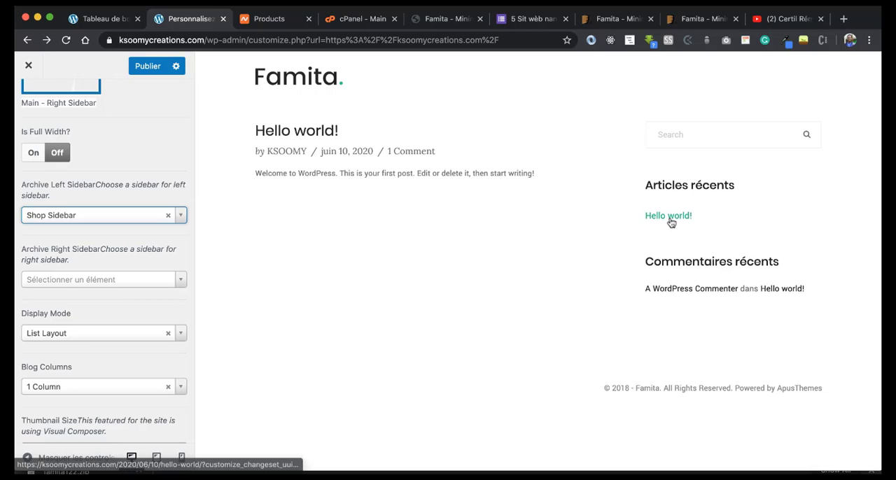
scroll(109, 272, down, 1)
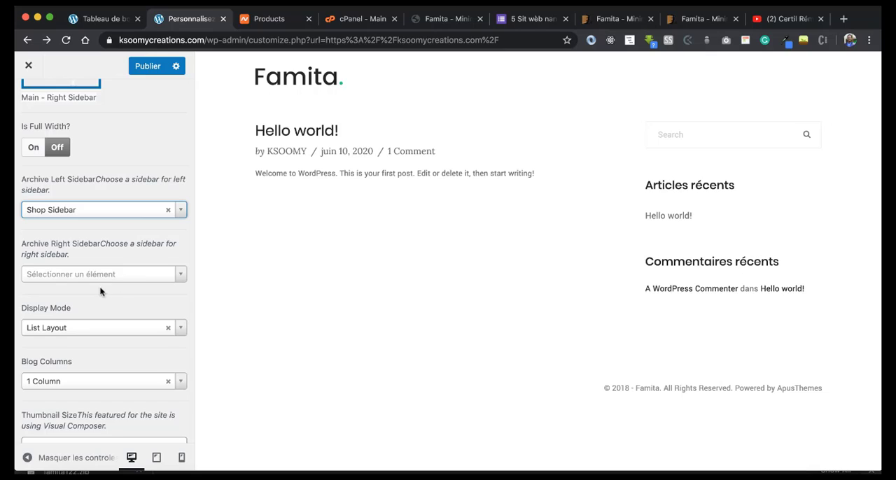
scroll(100, 292, down, 2)
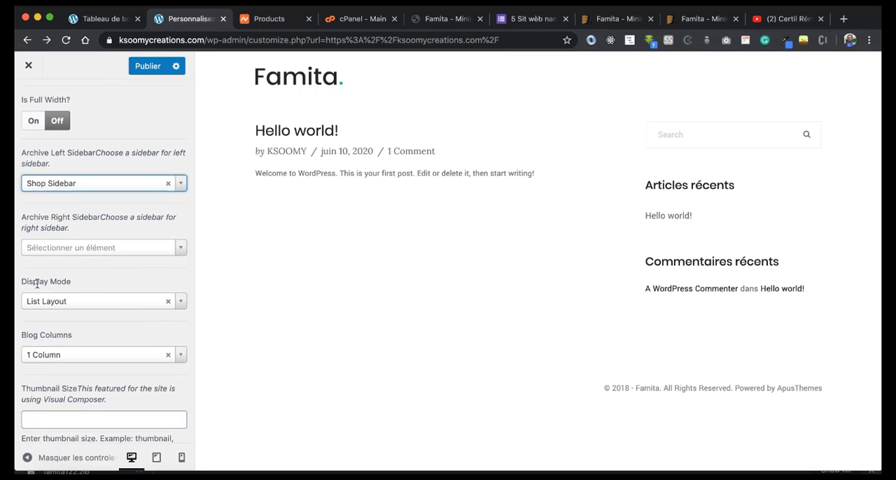
drag(23, 281, 67, 282)
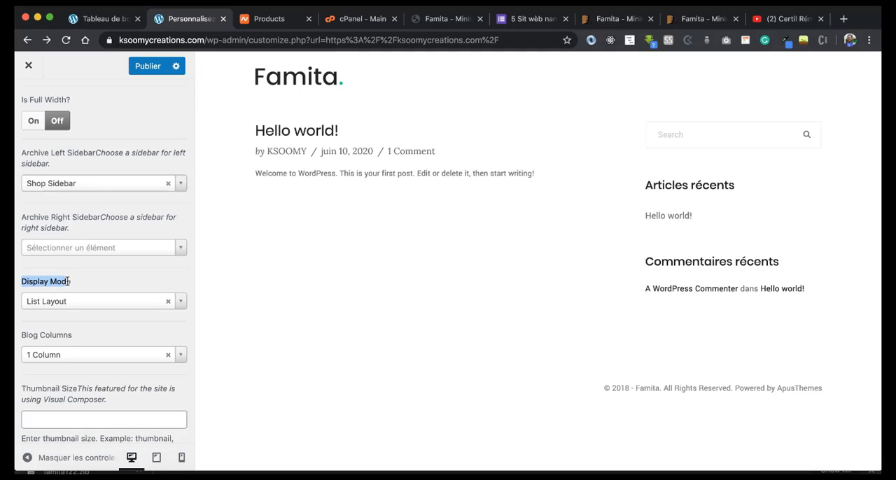
click(23, 281)
scroll(119, 286, down, 2)
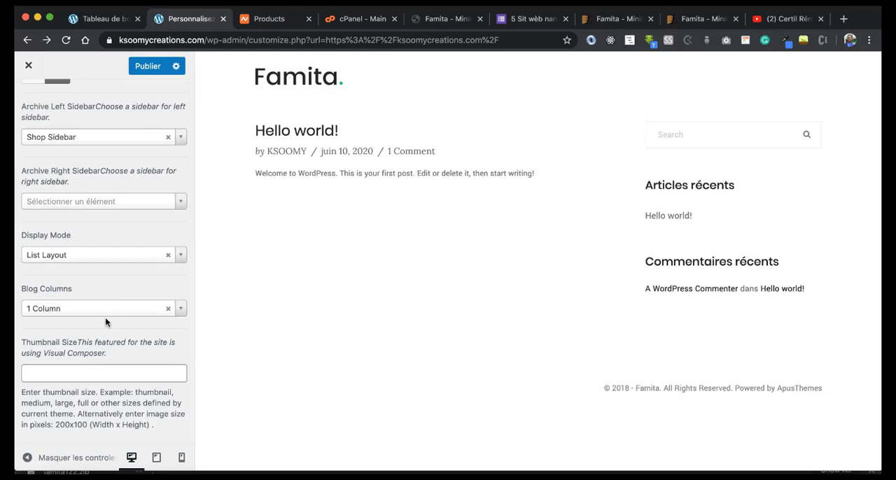
click(64, 375)
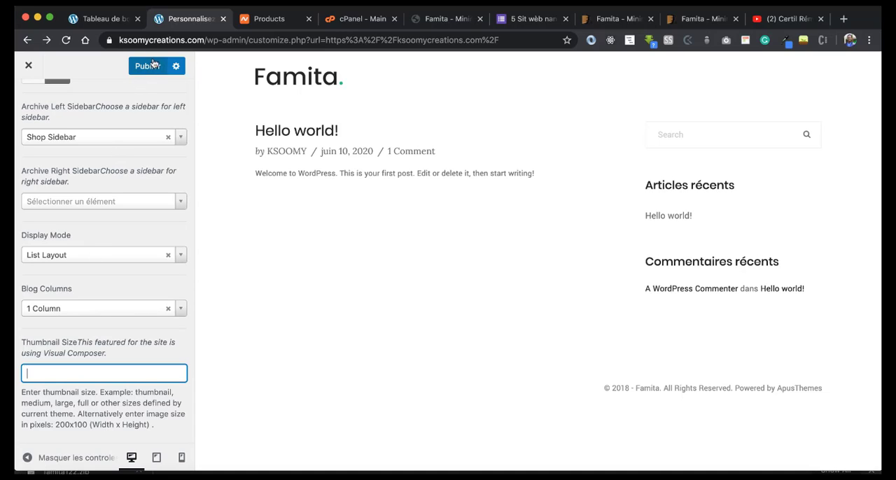
click(175, 67)
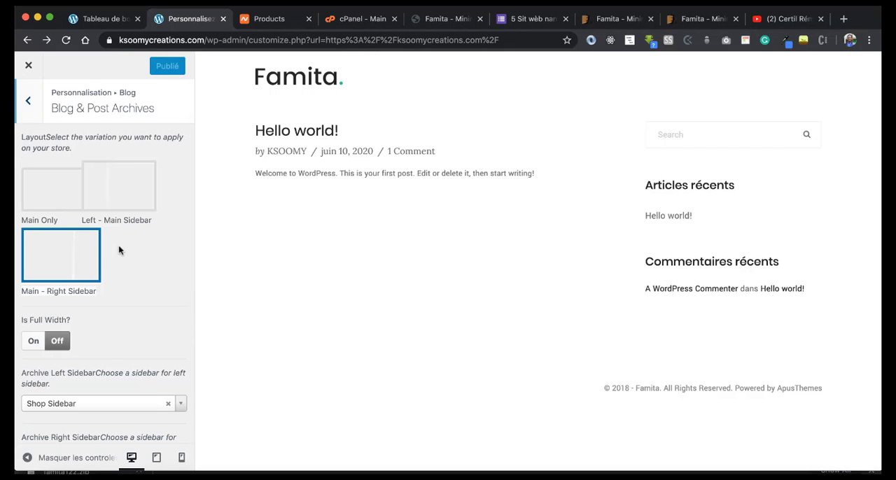
Step: Leave the blog options and open the general Shop Settings section of the theme customizer
click(30, 102)
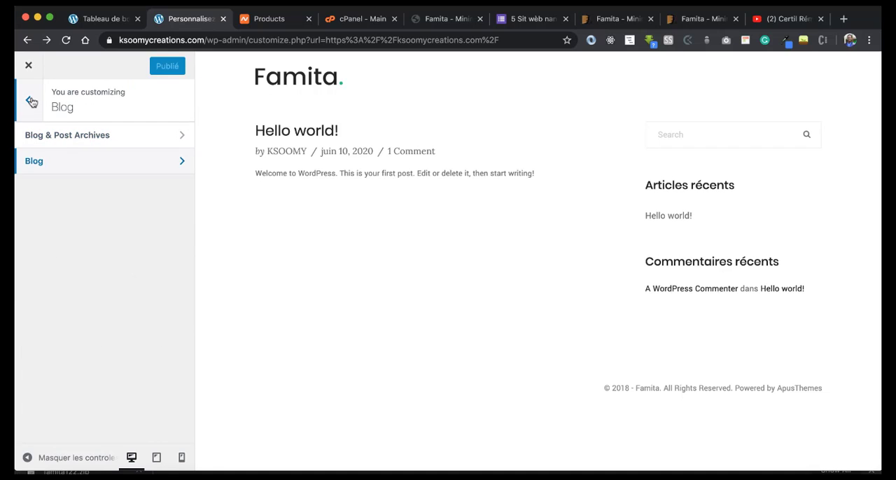
click(31, 102)
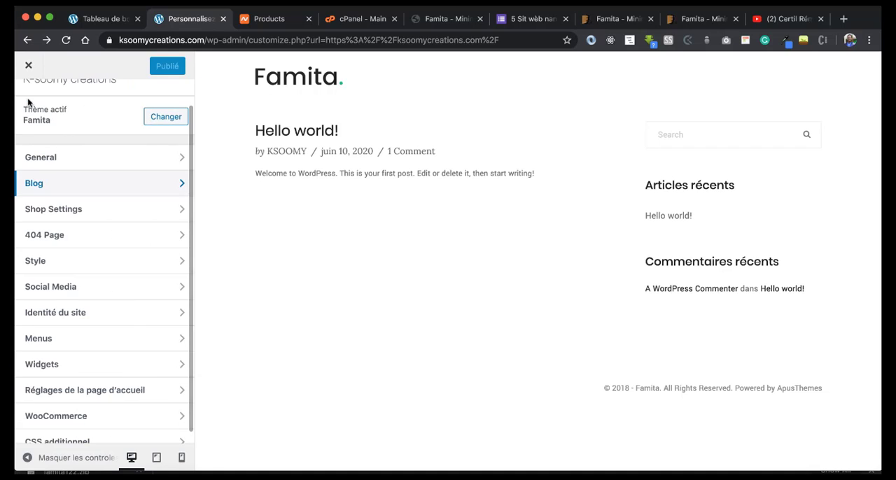
click(59, 211)
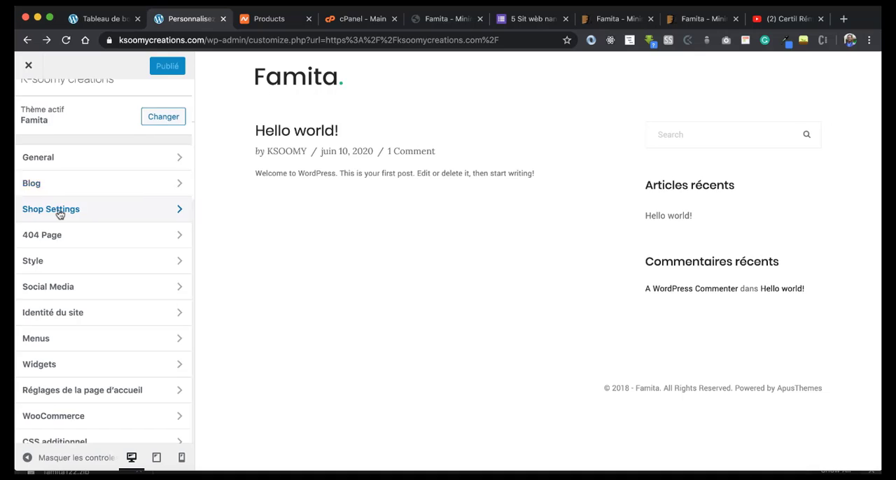
click(48, 134)
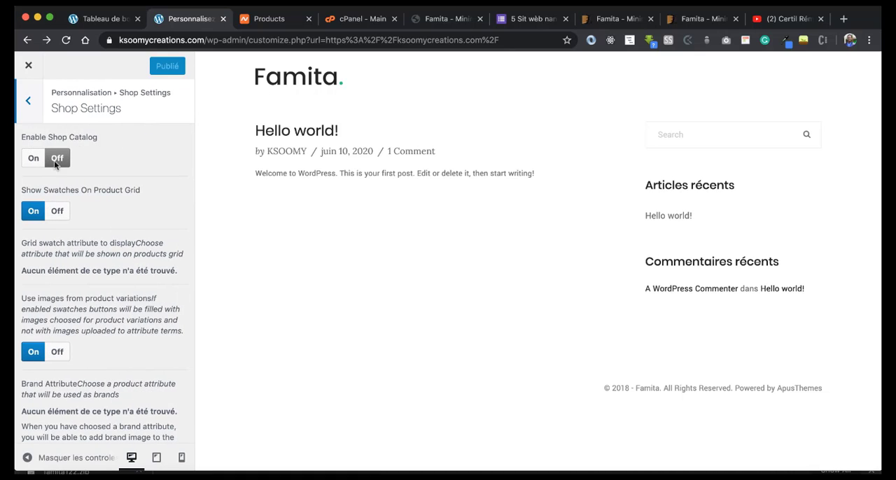
Step: Look over the general Shop Settings, and in the Single Product settings turn off the product countdown timer and the product review tab
click(55, 159)
scroll(105, 245, down, 4)
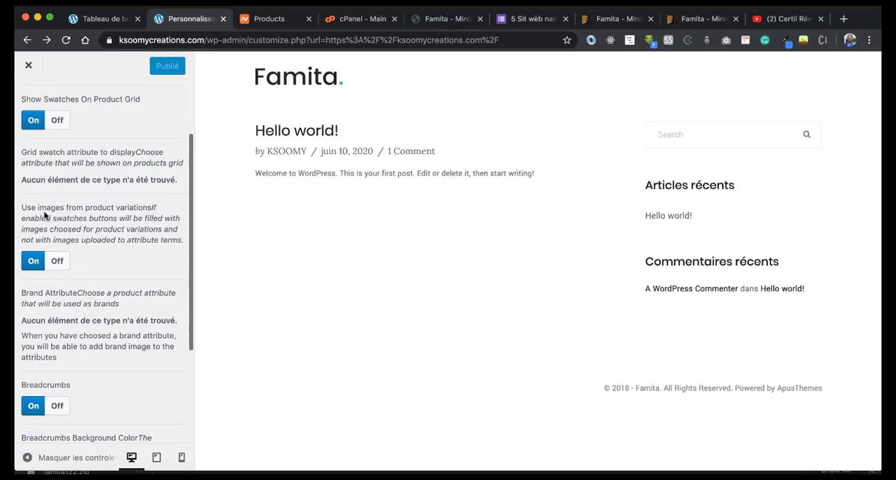
scroll(75, 297, down, 4)
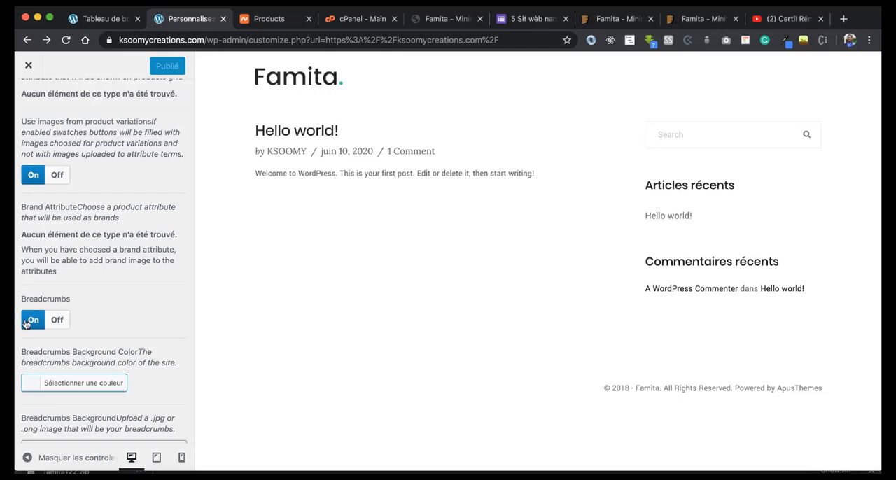
key(Escape)
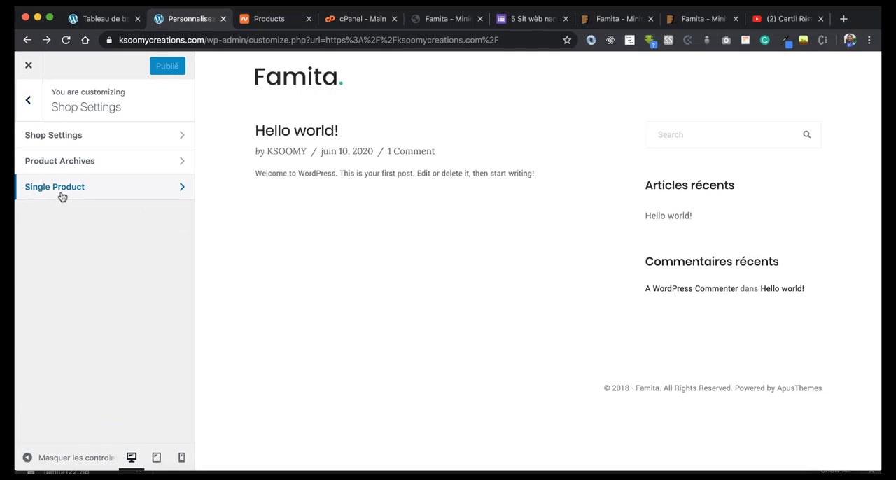
click(62, 188)
scroll(134, 270, down, 1)
click(52, 198)
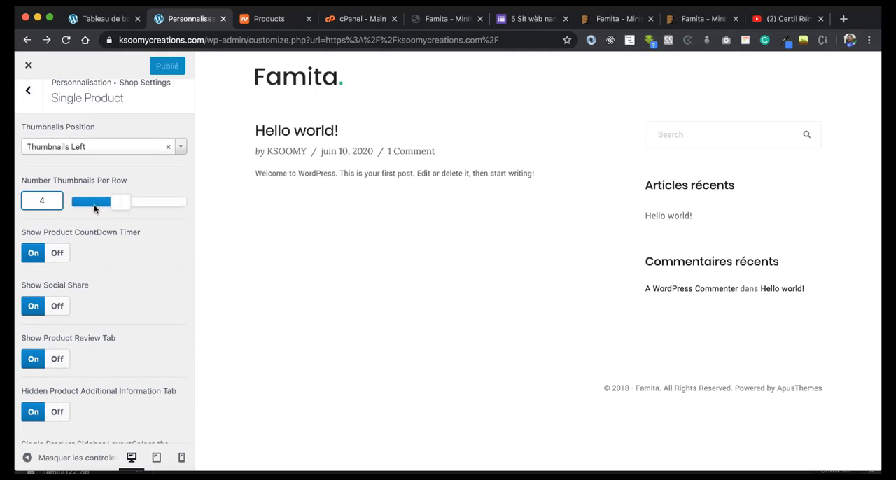
scroll(110, 282, down, 1)
scroll(109, 282, down, 1)
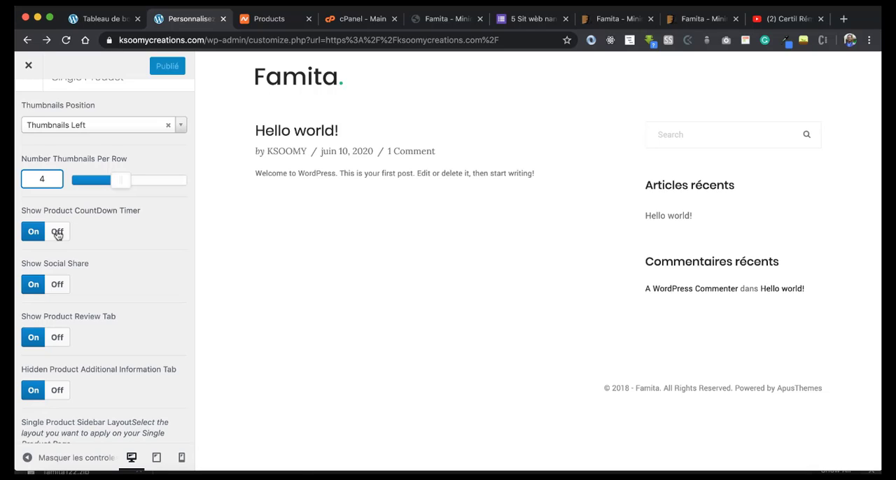
click(57, 231)
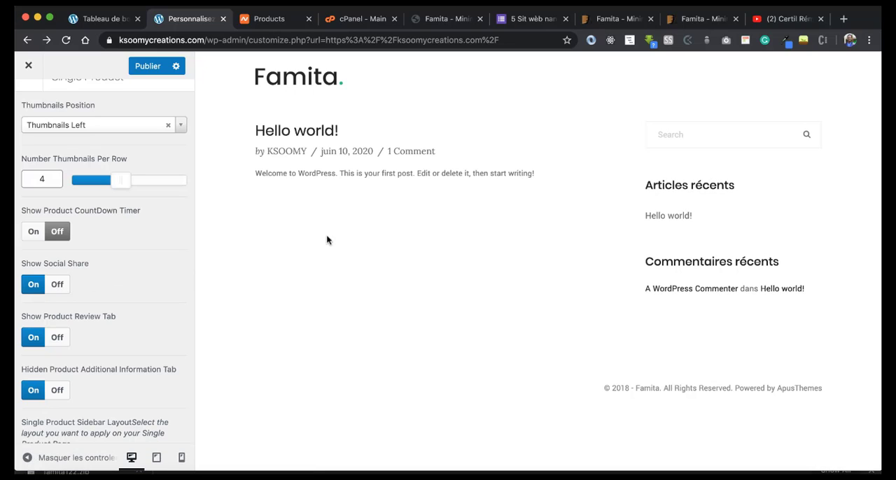
scroll(28, 269, down, 2)
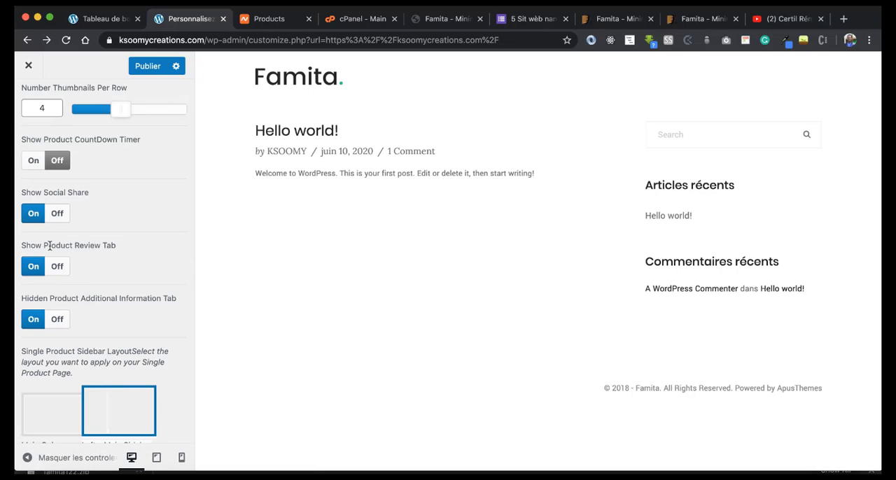
click(60, 267)
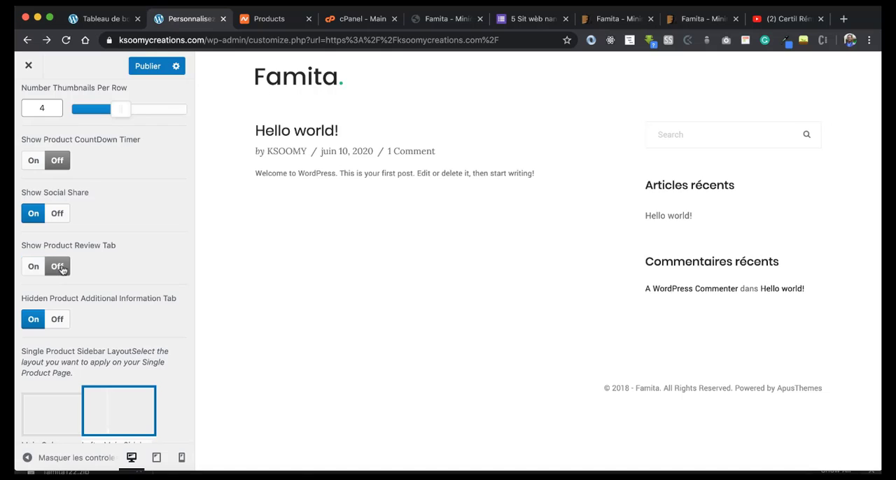
Step: Set the single product sidebar layout to "Main - Right Sidebar" and publish the customizer changes
scroll(140, 280, down, 5)
click(91, 318)
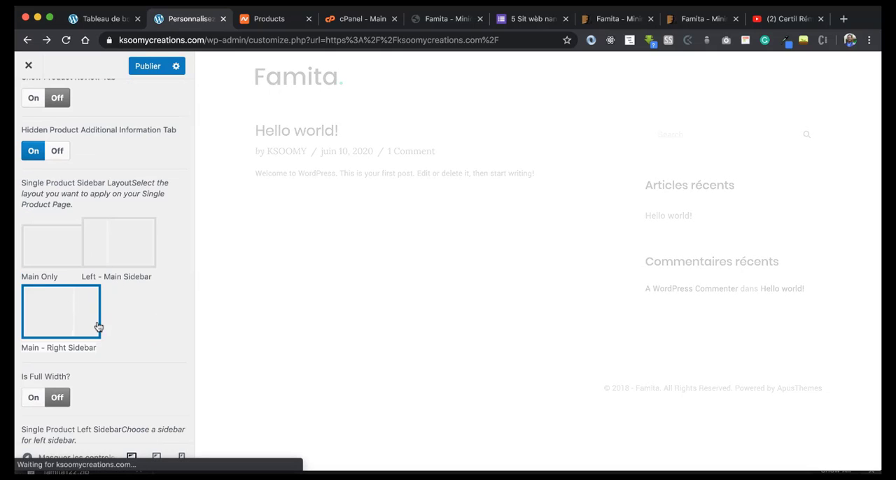
scroll(74, 334, down, 9)
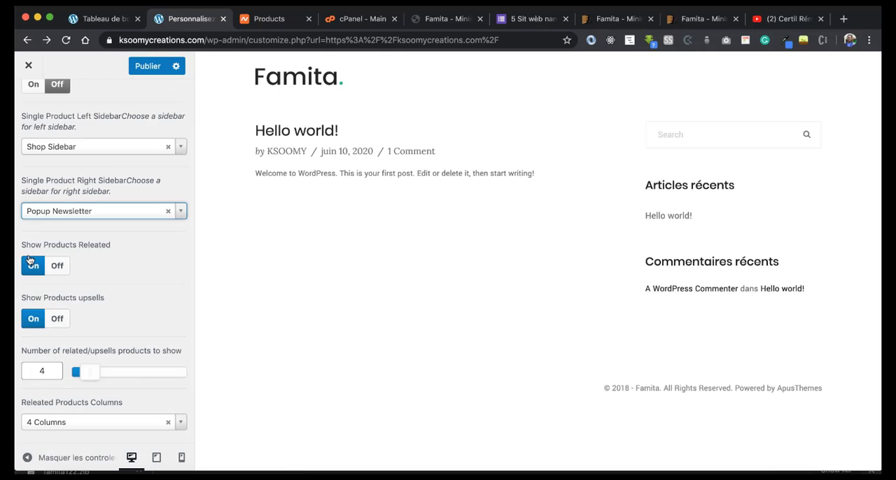
scroll(77, 291, down, 1)
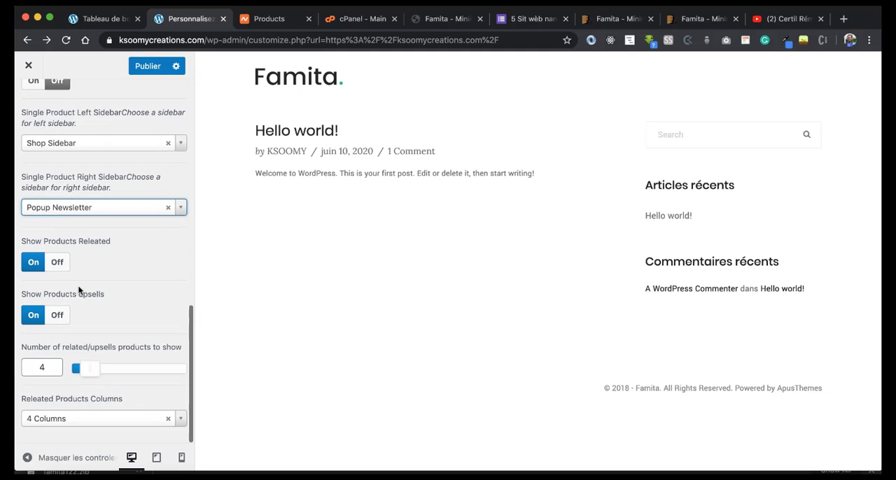
click(142, 66)
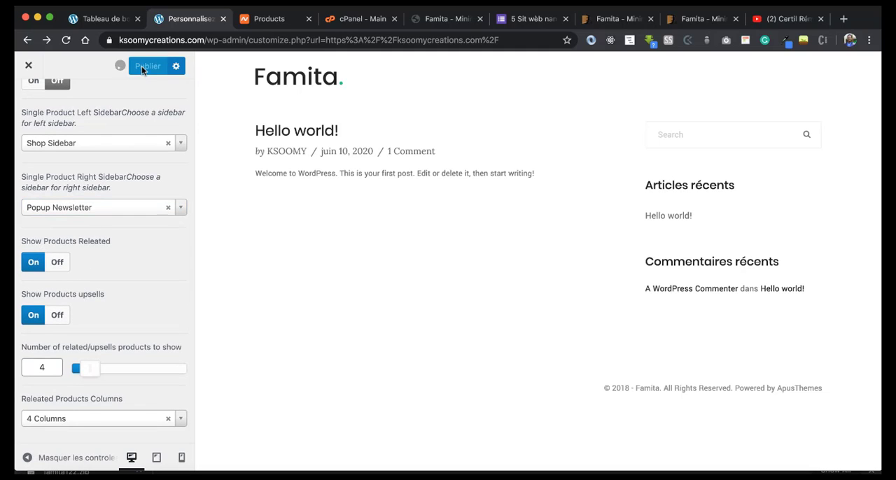
Step: Leave the shop options and set the Main Theme Color in the theme's Style settings to yellow #efcd21
scroll(105, 210, up, 10)
click(31, 101)
click(31, 102)
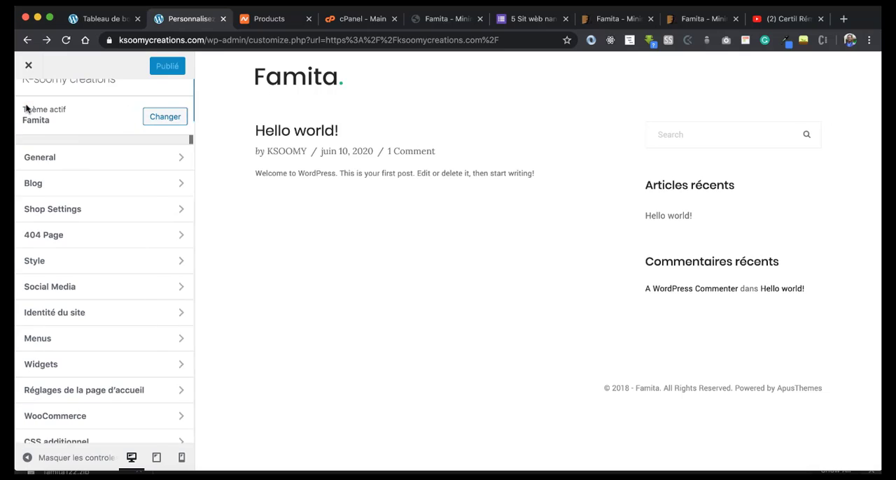
click(39, 250)
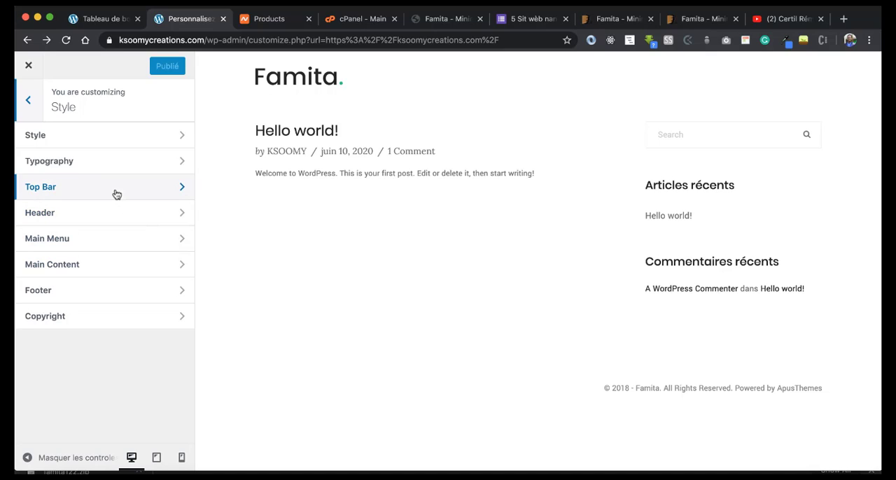
click(86, 147)
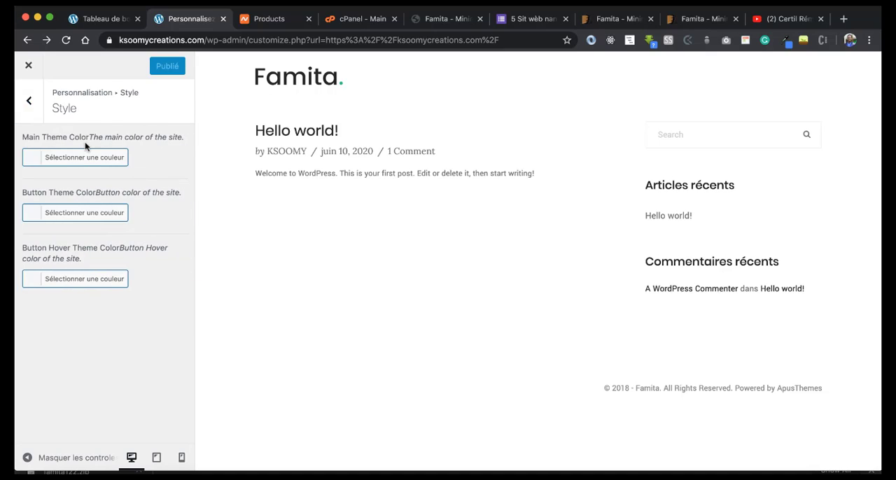
click(42, 158)
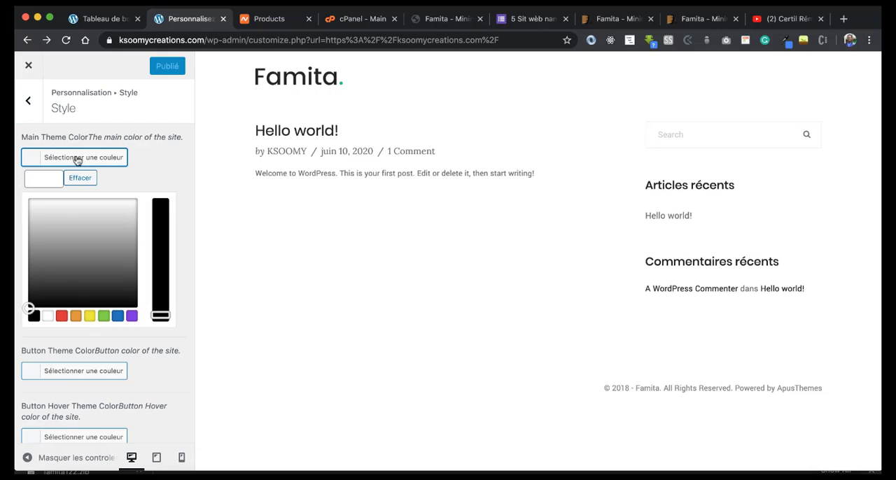
click(88, 317)
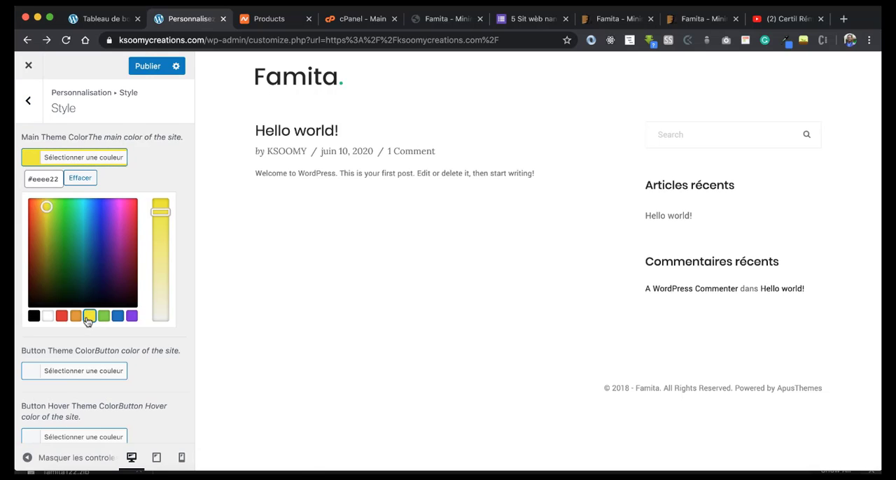
click(46, 207)
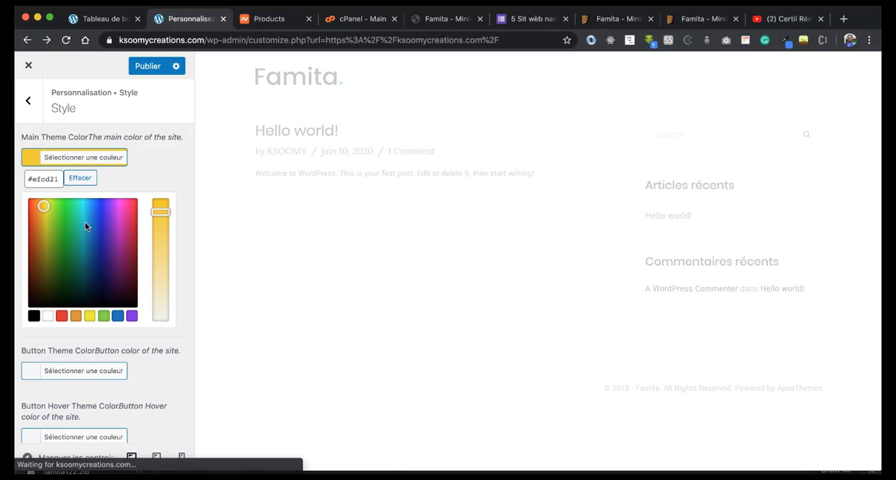
Step: Set the Button Theme Color to near-black #0c0c0c and publish the style changes
scroll(88, 227, down, 1)
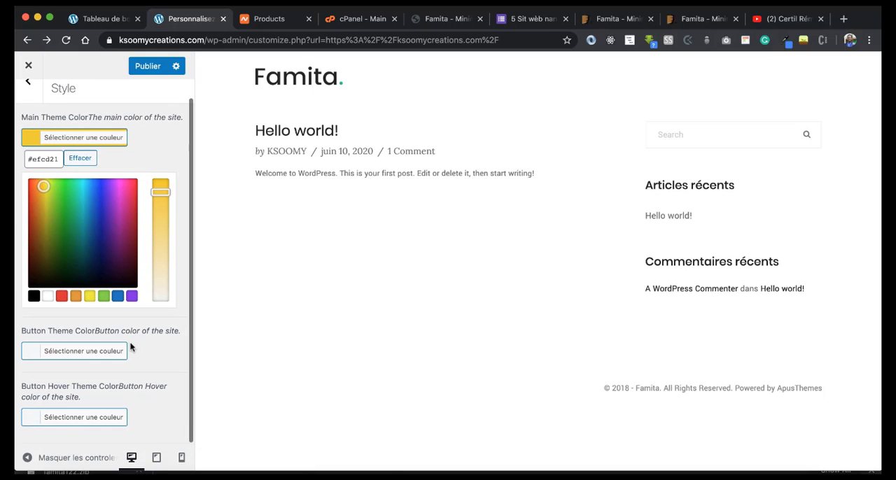
click(72, 352)
click(31, 219)
click(28, 364)
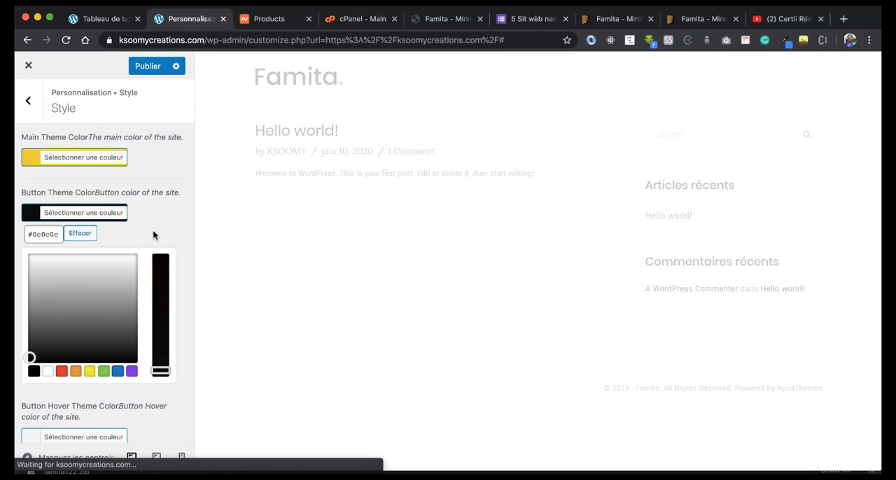
scroll(137, 259, down, 1)
click(148, 67)
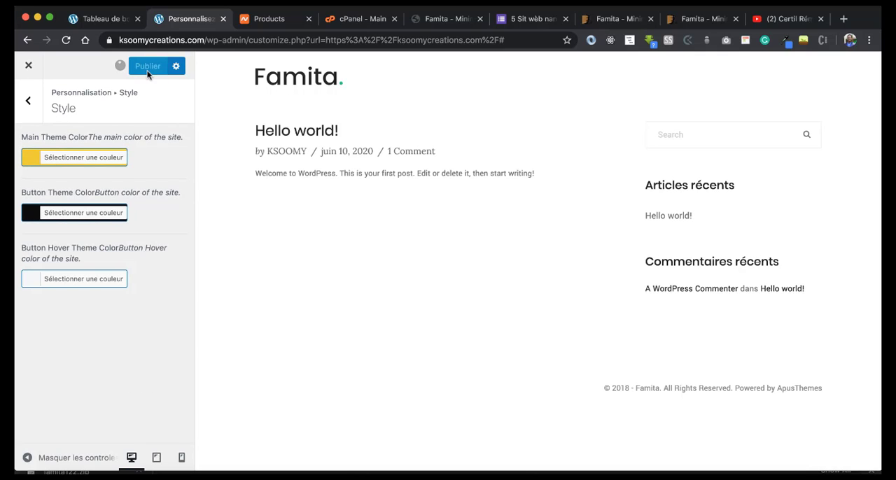
Step: Open the Header section of the Style settings and clear its logo image
click(28, 100)
click(51, 212)
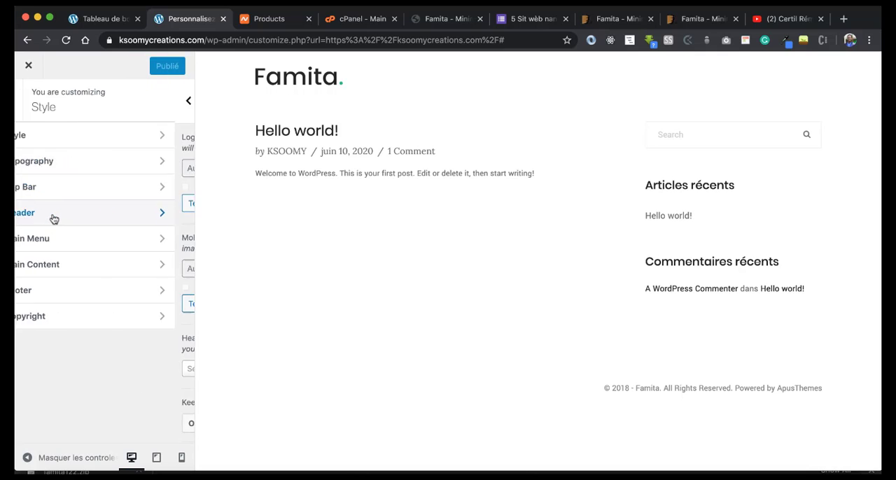
click(120, 200)
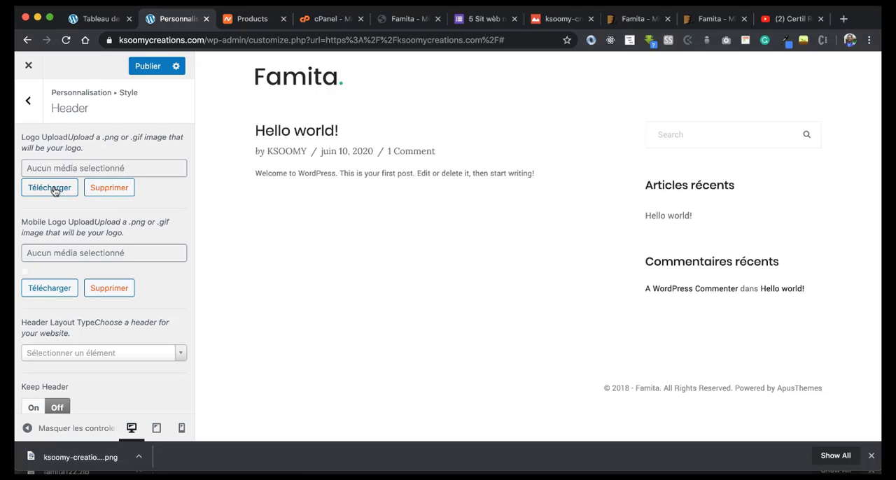
Step: Upload the downloaded ksoomy-creations-new-logo-3 PNG from the Downloads folder and select it as the header logo
click(55, 191)
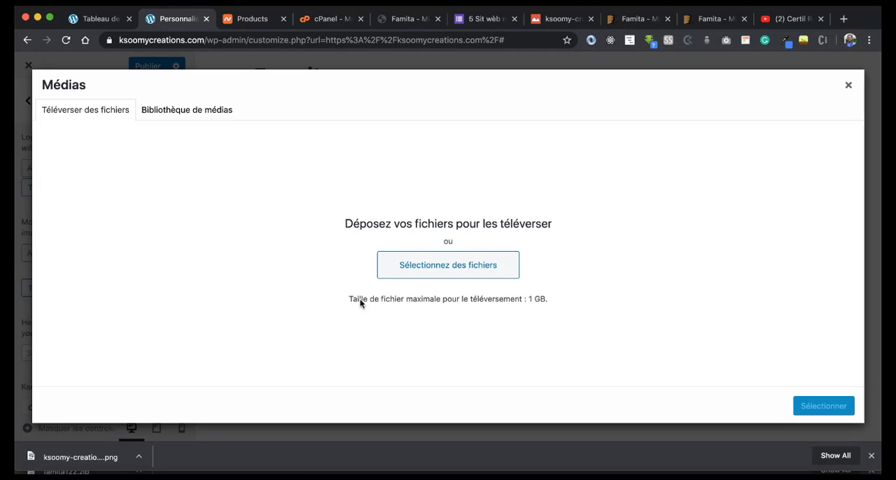
click(138, 457)
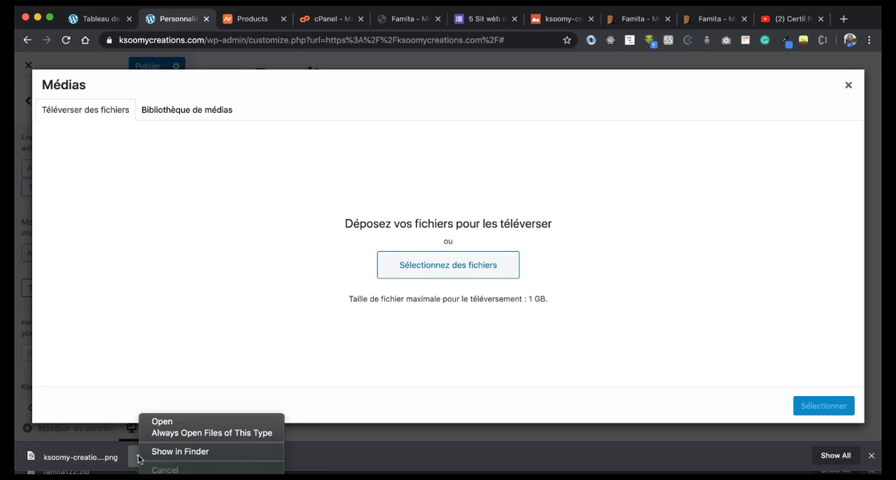
click(168, 453)
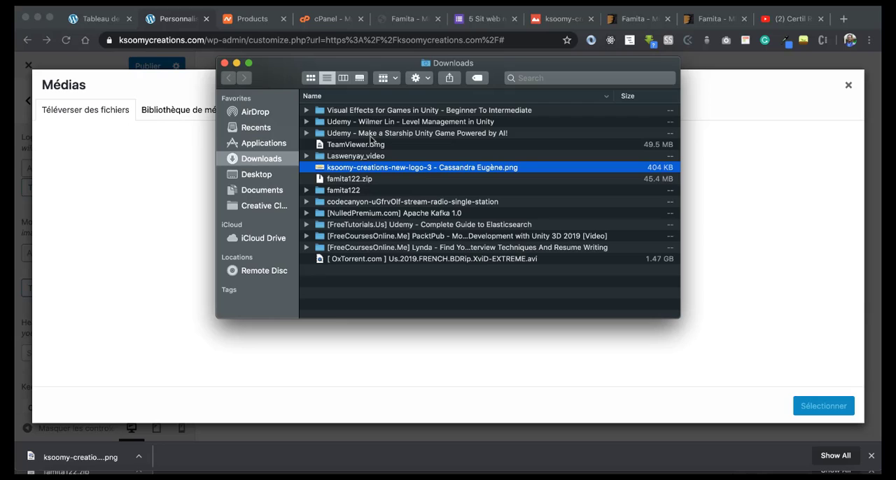
drag(347, 173, 171, 166)
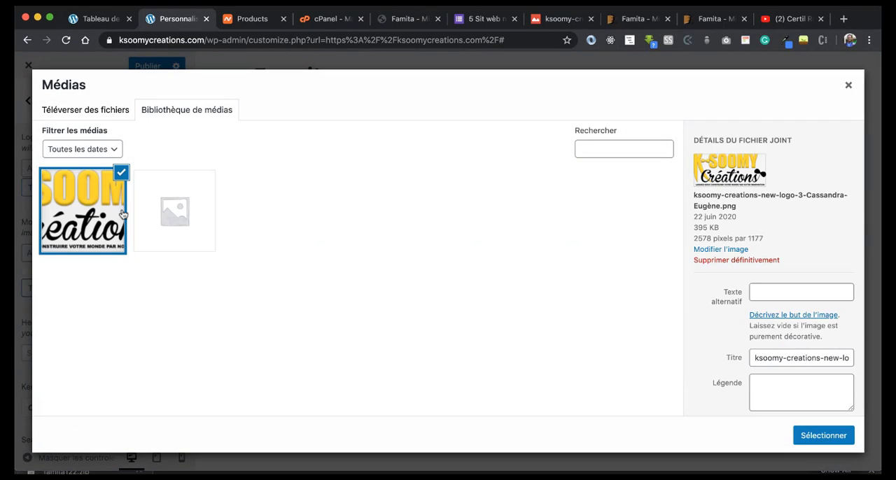
click(805, 434)
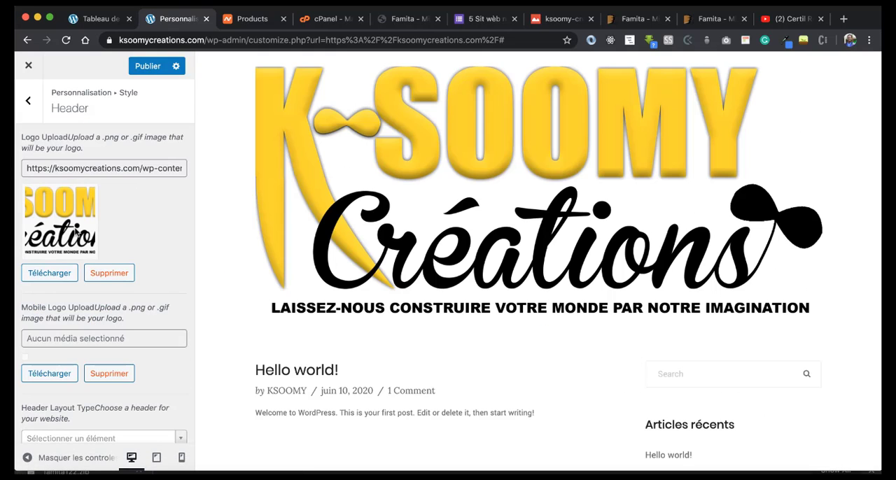
Step: Check the uploaded logo in the page preview and remove it from the header's Logo Upload setting
scroll(382, 257, down, 5)
scroll(382, 256, up, 3)
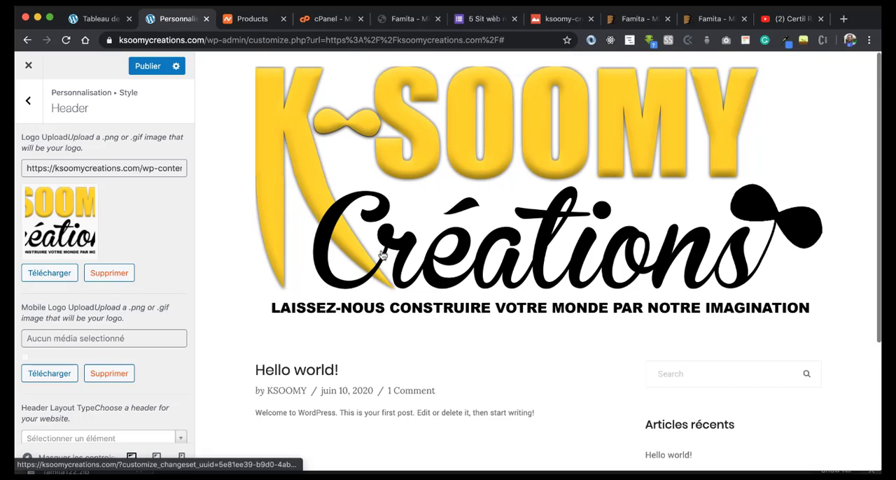
click(124, 272)
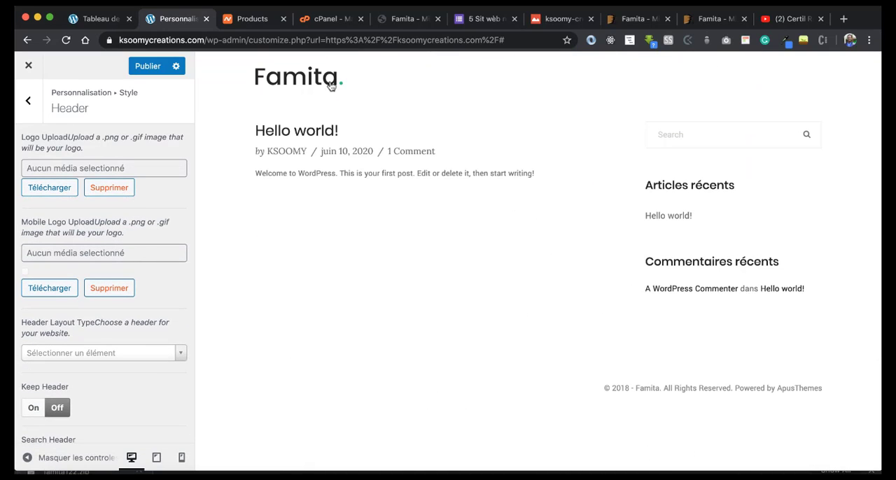
Step: Open the default Famita logo image in its own browser tab and save it as a PNG named logo in Downloads
right_click(313, 79)
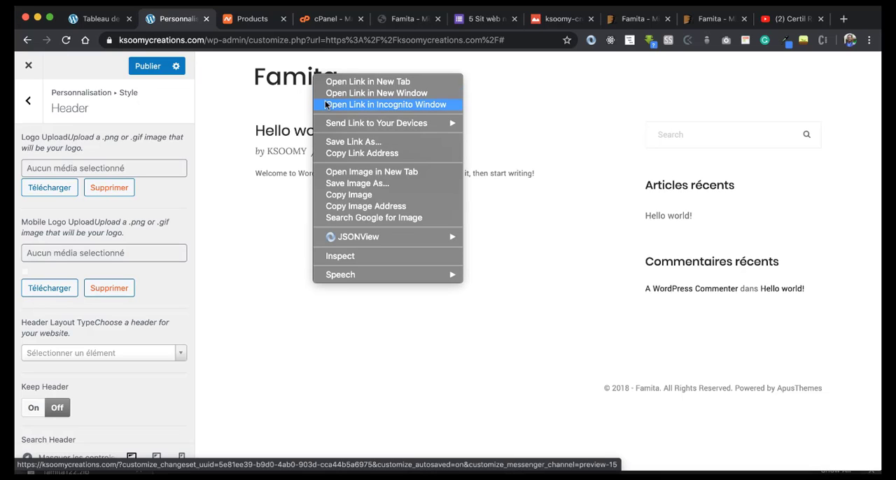
click(348, 173)
click(226, 21)
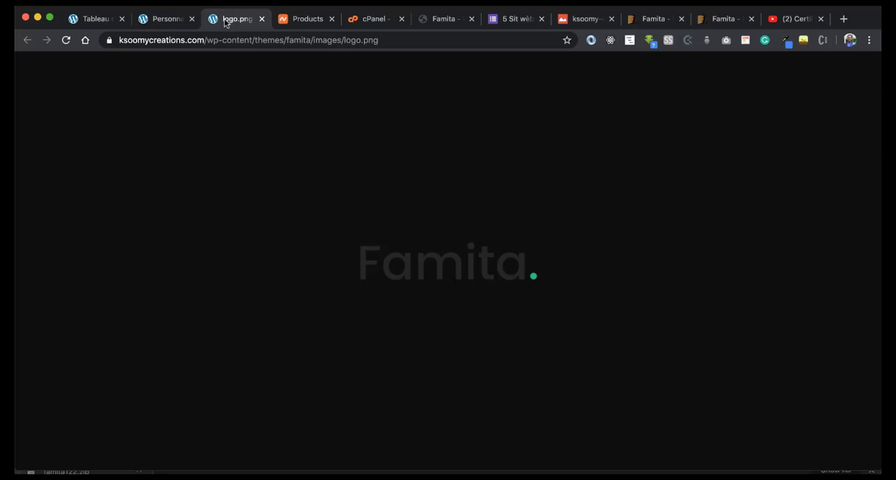
right_click(402, 263)
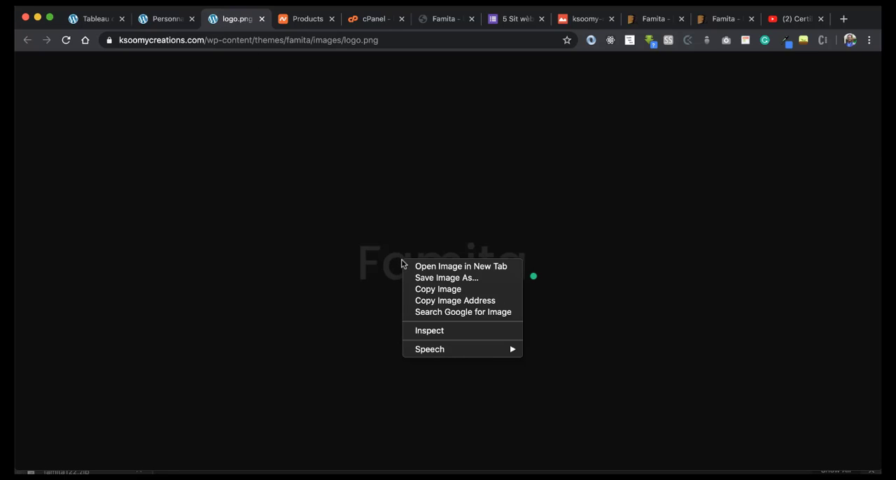
click(435, 277)
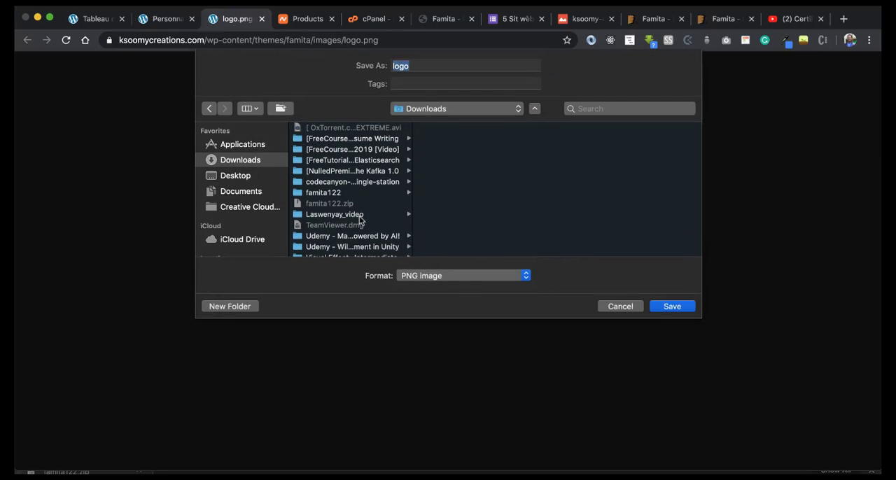
click(673, 306)
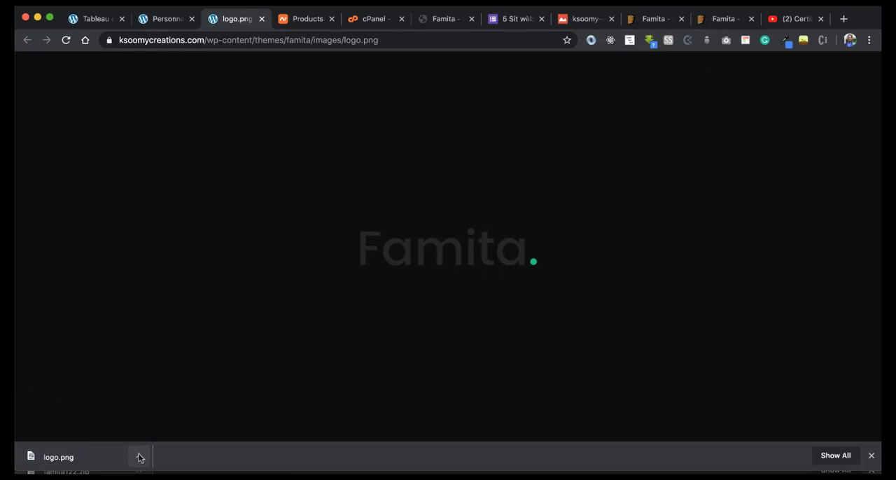
Step: Locate the downloaded logo.png in Finder, open it in Photoshop, and close the logo image's browser tab
click(138, 458)
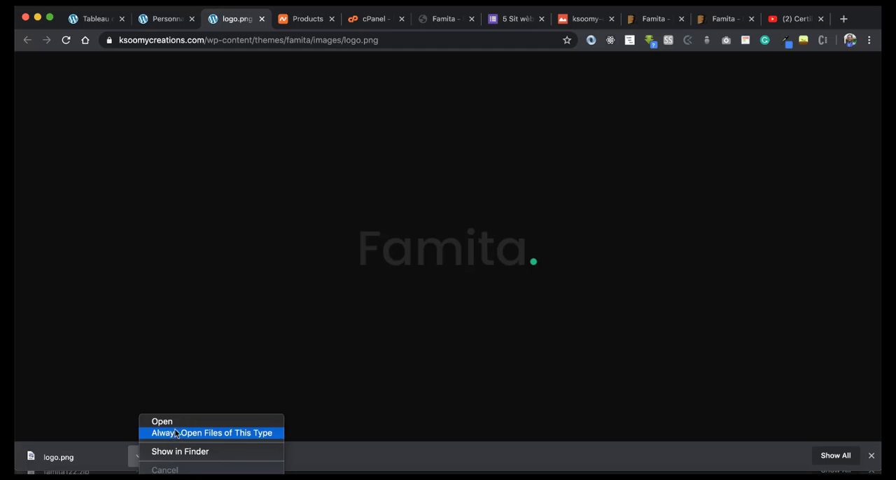
click(172, 452)
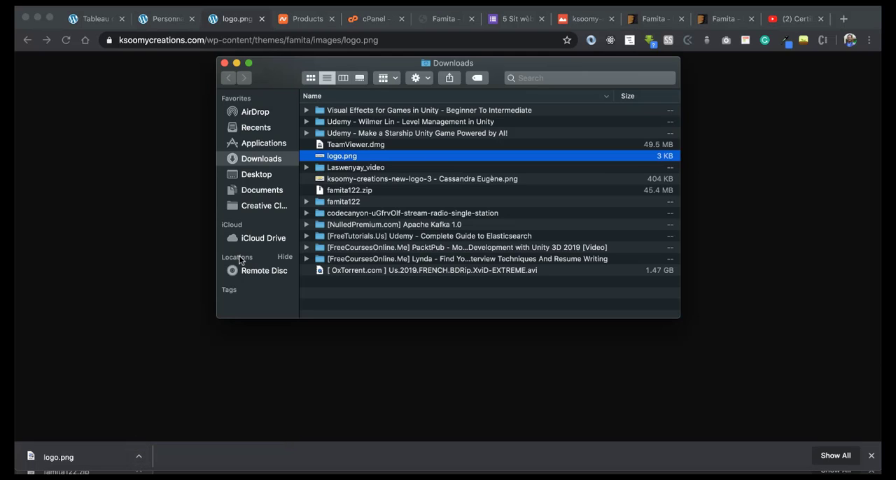
right_click(329, 157)
mouse_move(382, 171)
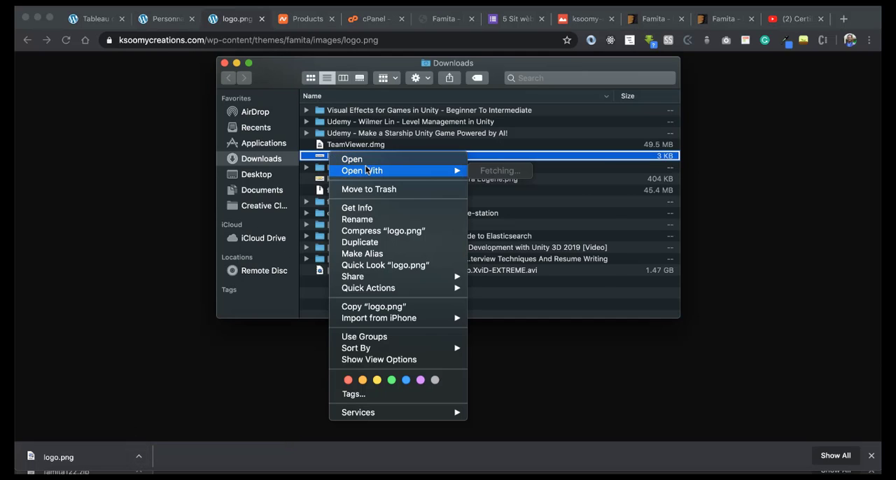
click(492, 191)
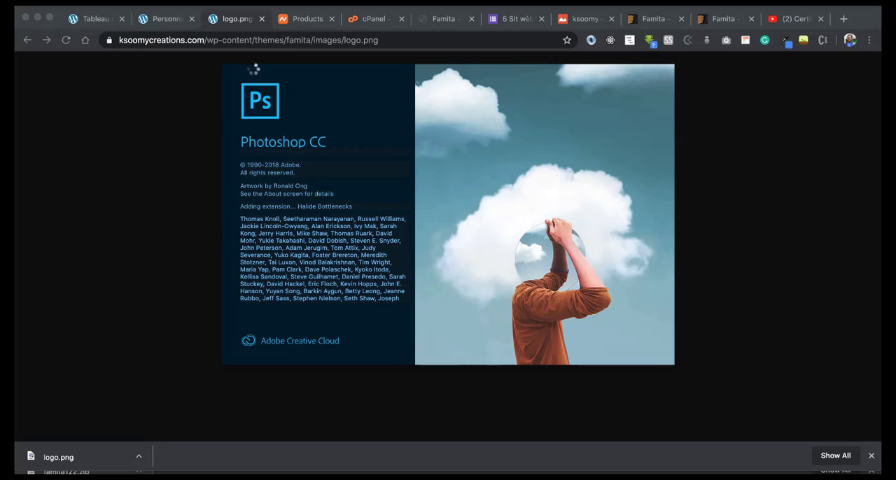
click(261, 18)
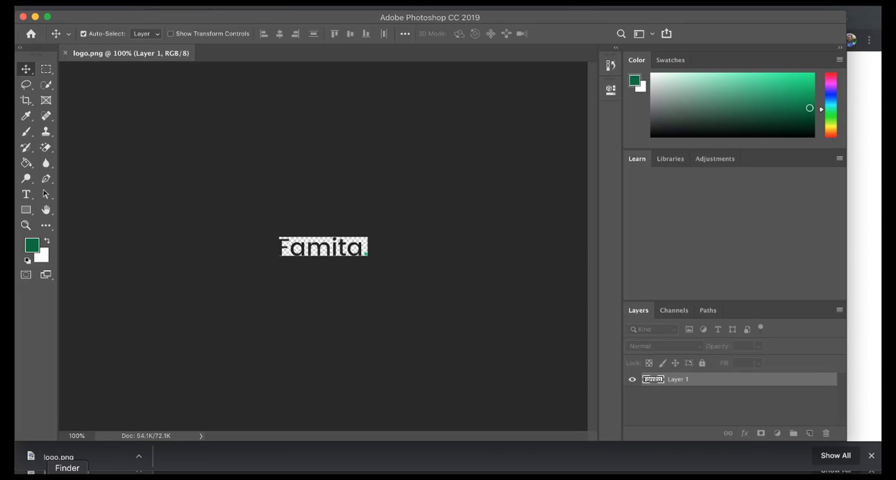
Step: Open the ksoomy-creations-new-logo-3 PNG from the Downloads folder as a second Photoshop document and display it
click(67, 478)
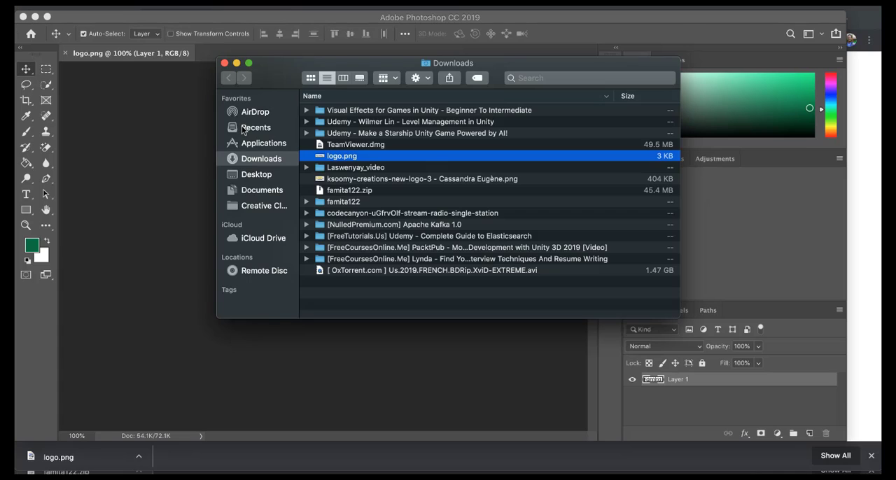
click(349, 180)
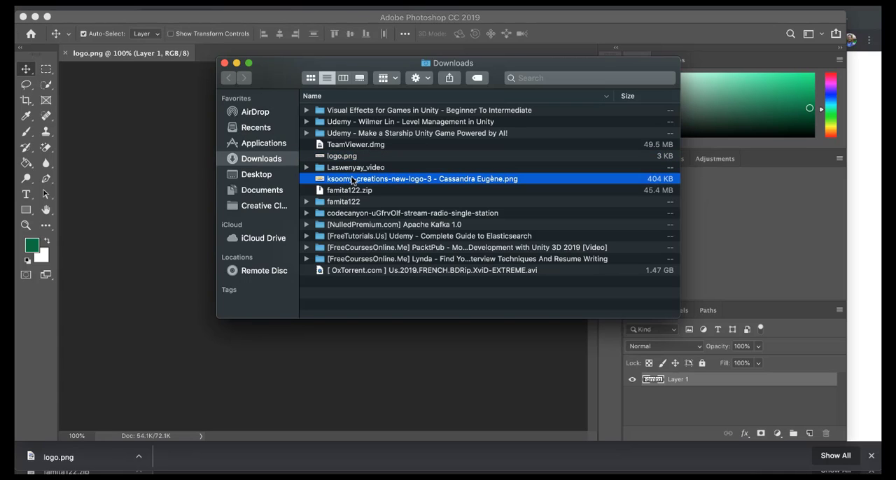
drag(352, 181, 233, 50)
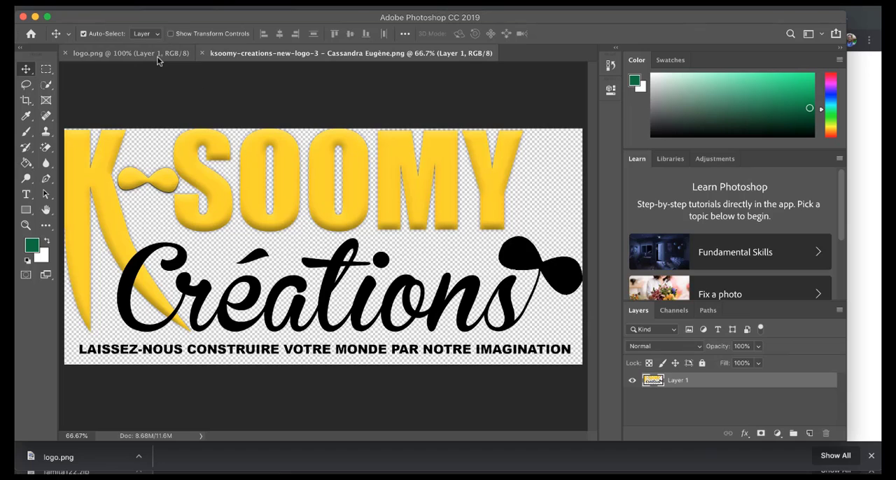
click(158, 59)
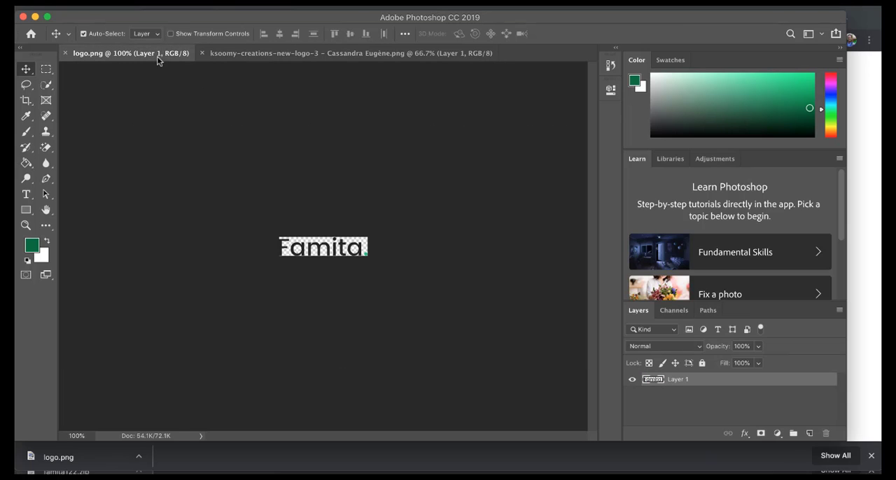
click(252, 54)
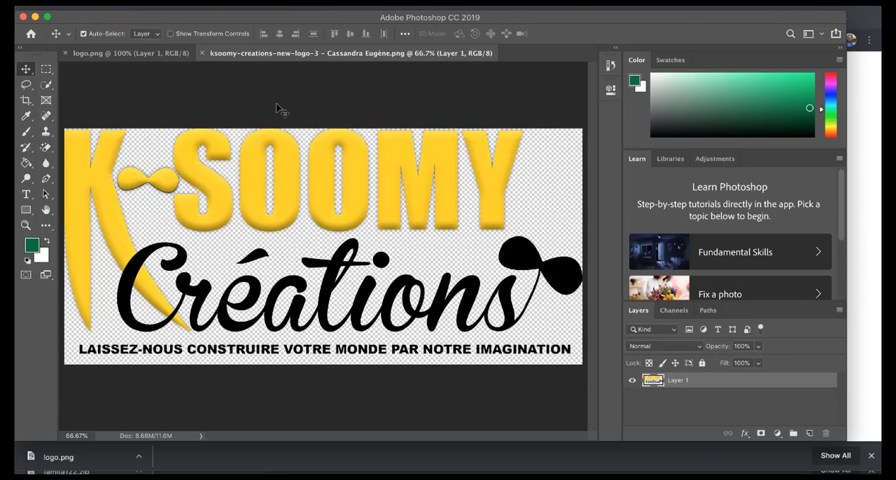
Step: Copy the K-SOOMY Créations logo layer into the logo.png document and position it over the Famita artwork
click(152, 56)
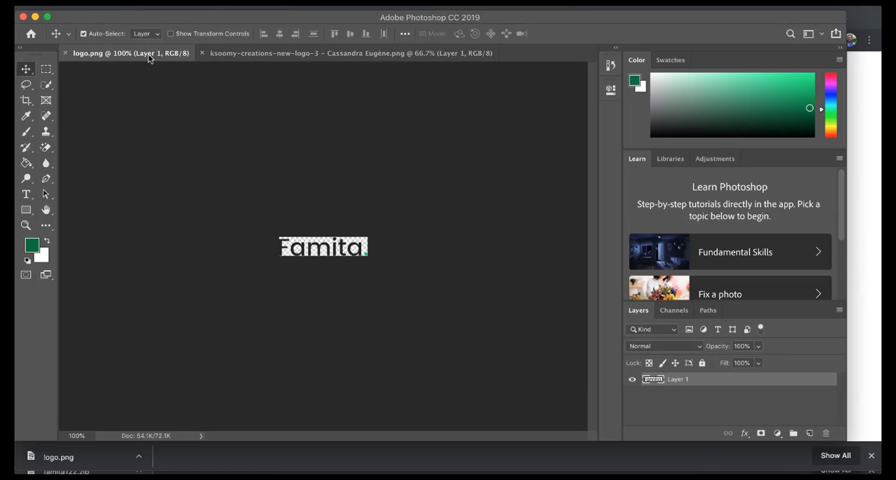
click(278, 56)
drag(259, 140, 175, 63)
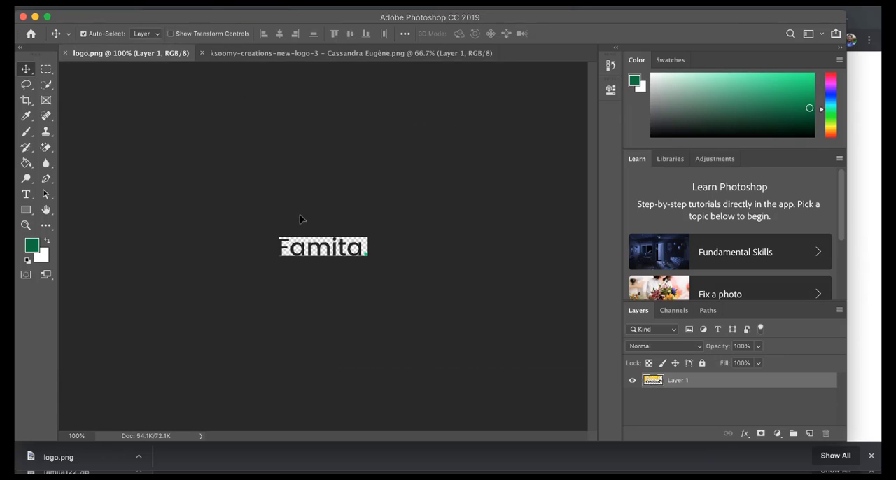
drag(318, 254, 320, 256)
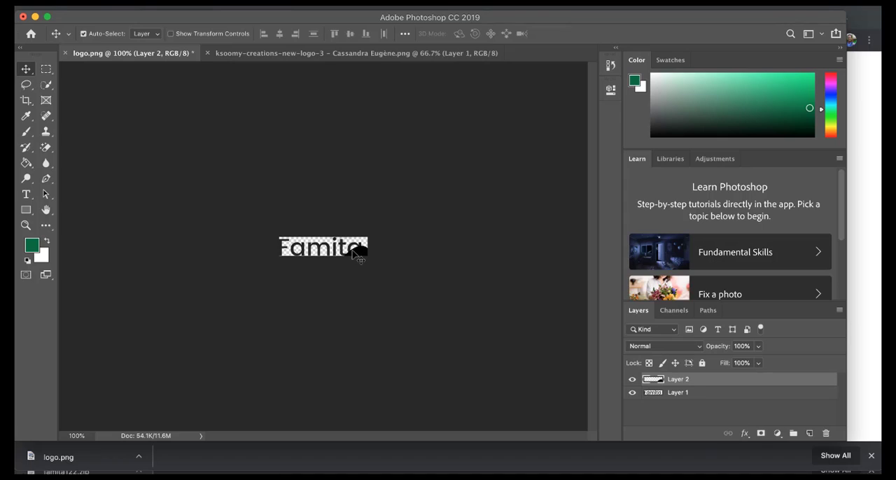
drag(343, 221, 343, 216)
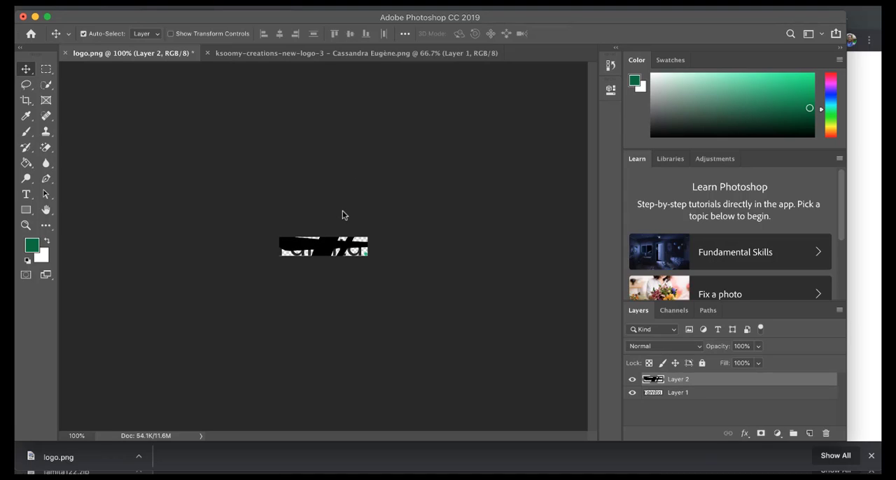
Step: Use Free Transform to scale the pasted logo layer proportionally to about 11.66%, aligned with the canvas's upper-left corner
scroll(342, 210, down, 3)
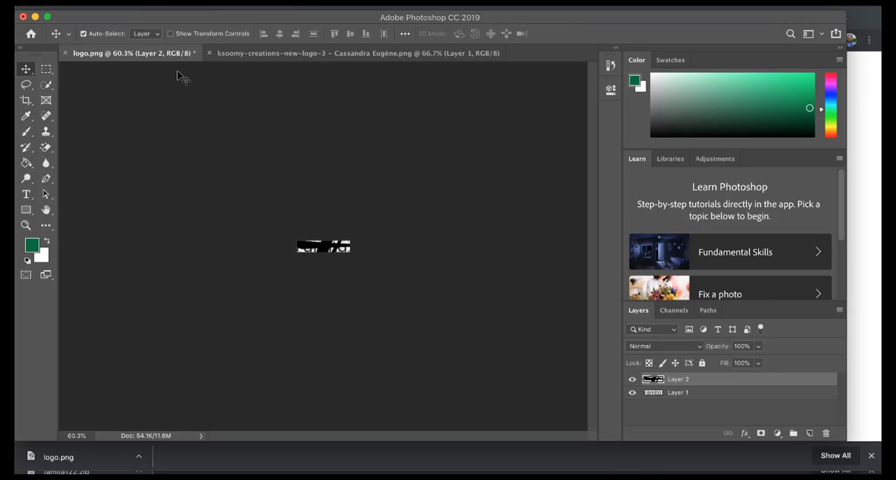
click(121, 2)
mouse_move(148, 2)
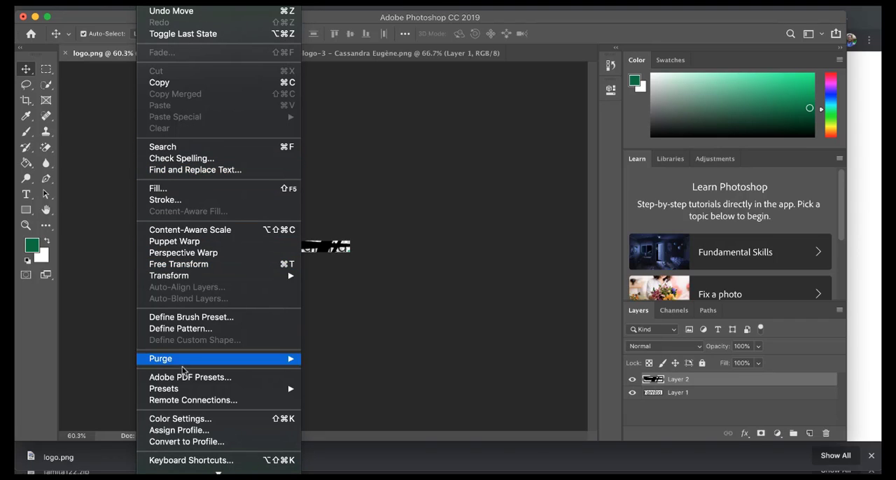
click(175, 268)
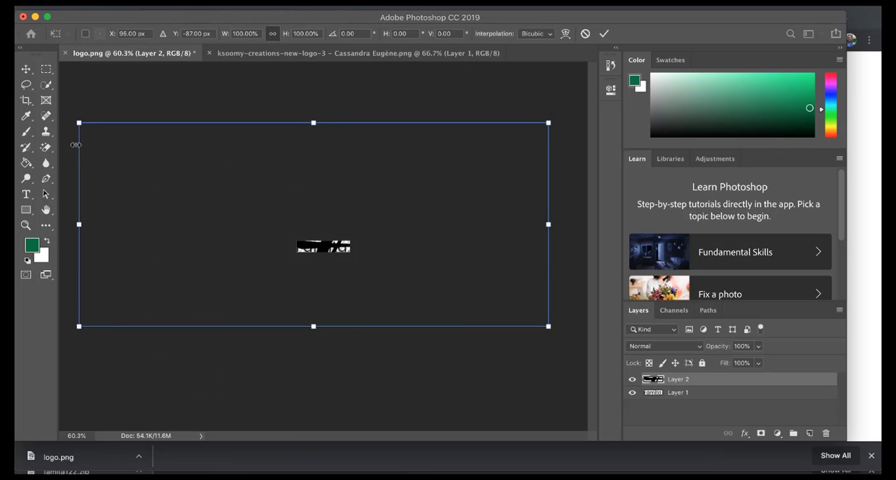
drag(549, 328, 342, 271)
drag(325, 206, 518, 300)
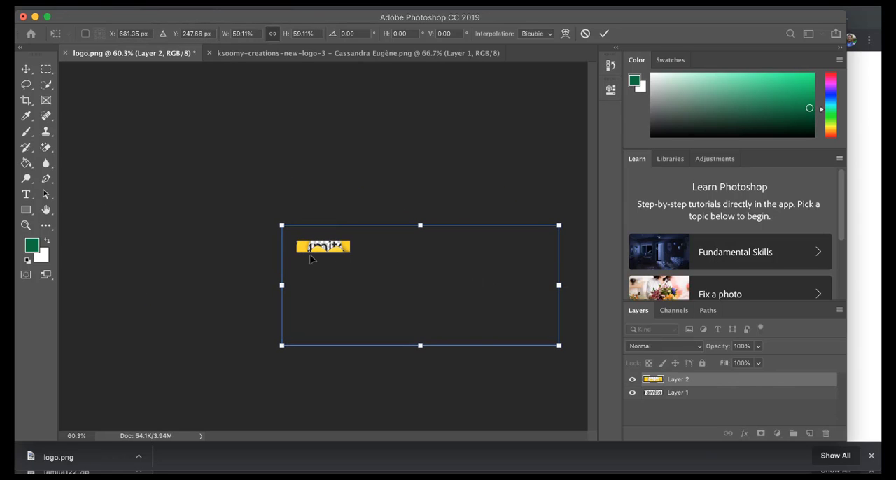
drag(282, 226, 322, 256)
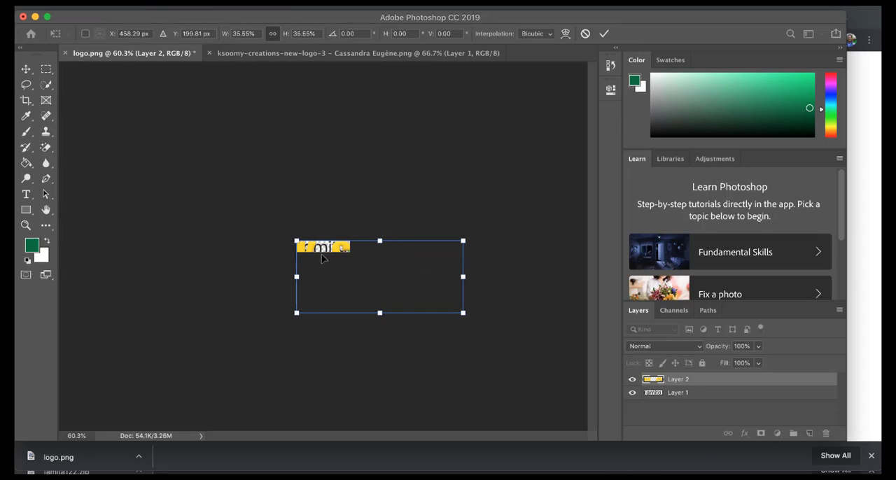
drag(450, 313, 358, 249)
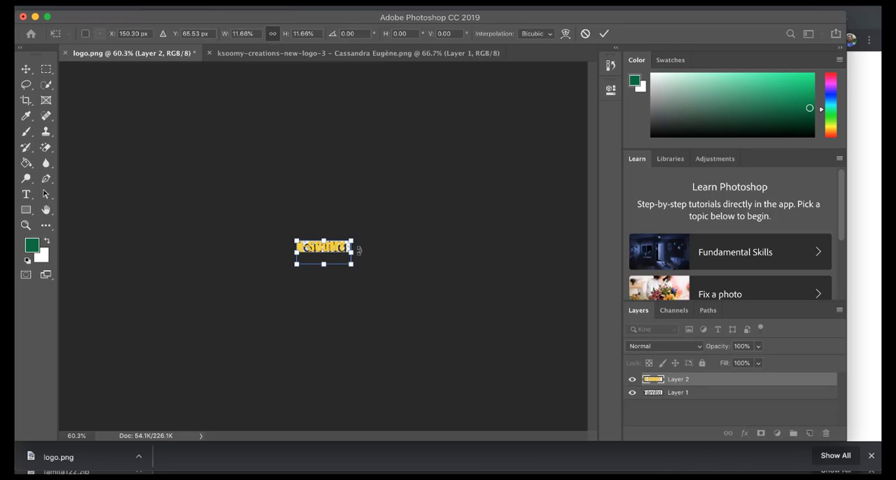
Step: Fine-tune the logo layer to about 11.9% scale, shift it slightly right to center K-SOOMY, and apply the transform
key(super+equal)
key(super+equal)
key(super+equal)
key(super+equal)
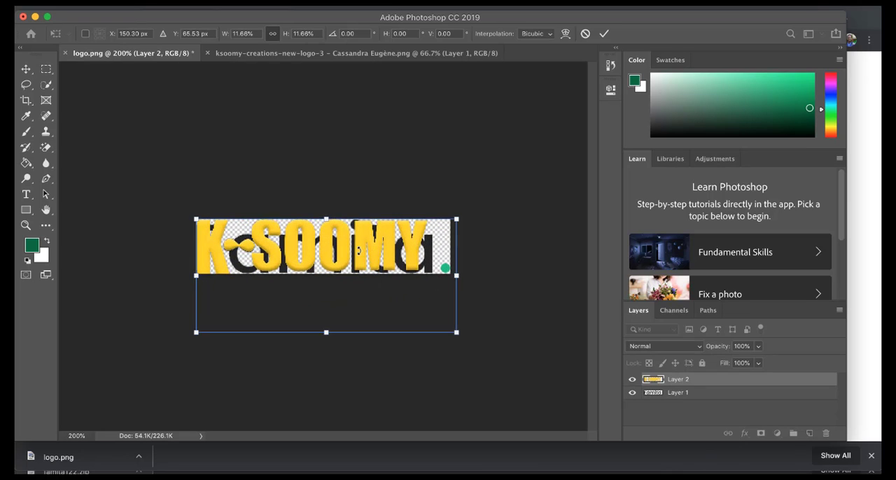
mouse_move(322, 245)
mouse_down()
mouse_move(337, 245)
mouse_move(328, 245)
mouse_up()
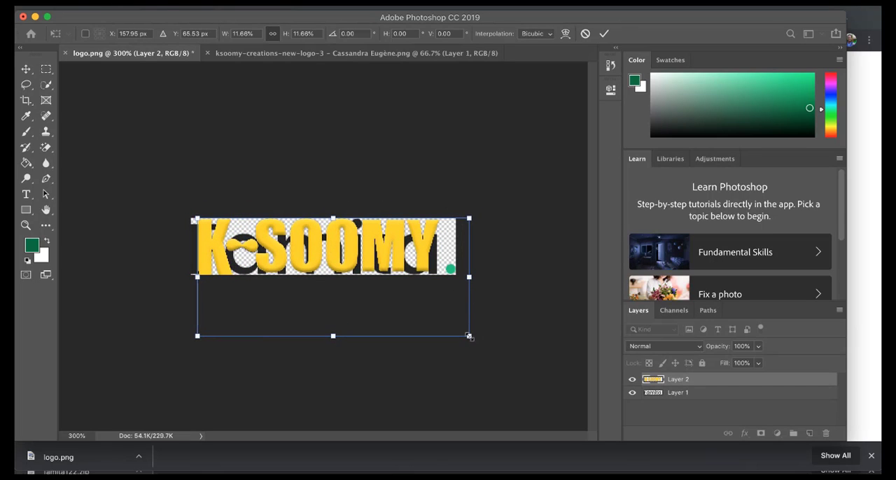
drag(469, 338, 476, 338)
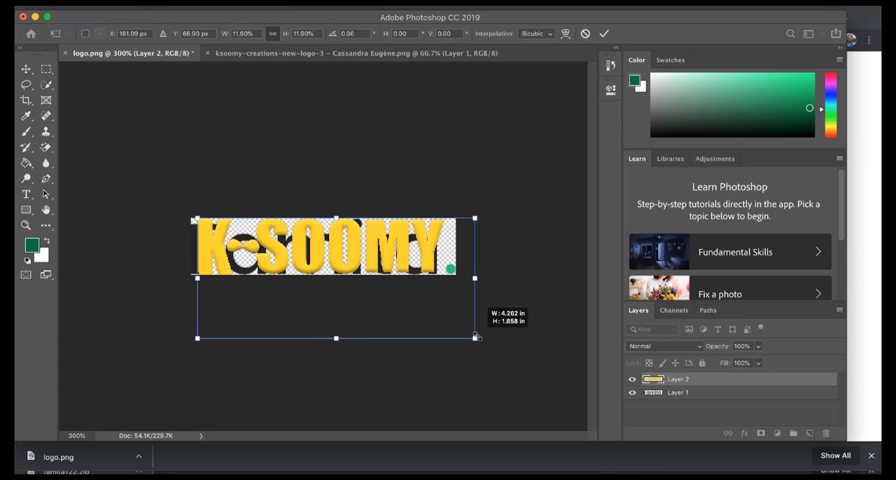
key(Return)
key(Right)
key(Right)
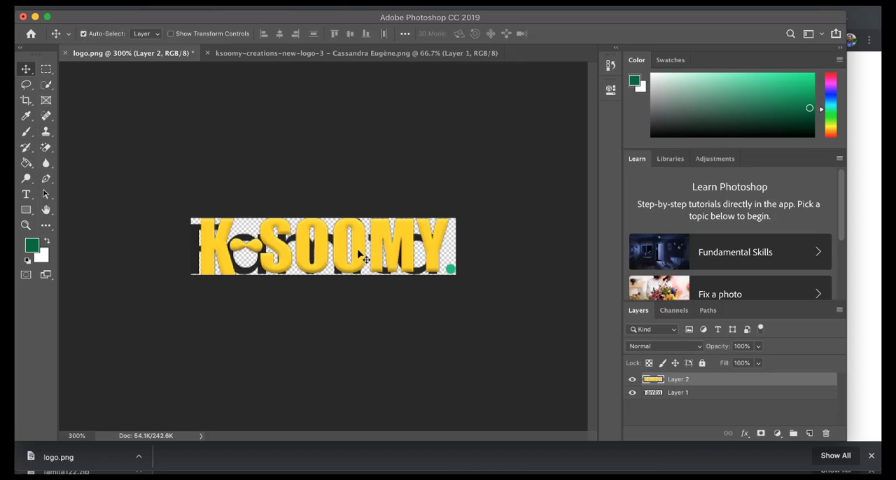
Step: Delete the original Famita layer and save the image as a PNG copy named logo copy.png in Downloads
click(656, 394)
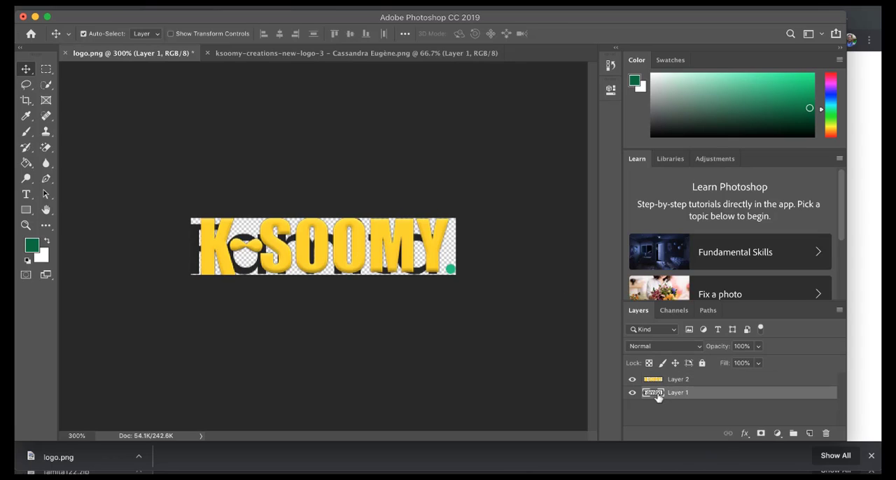
key(Delete)
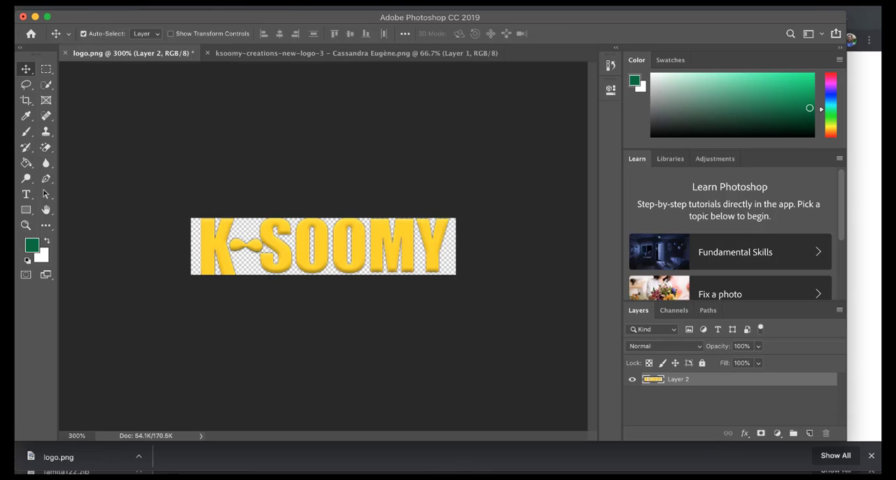
click(127, 7)
click(147, 122)
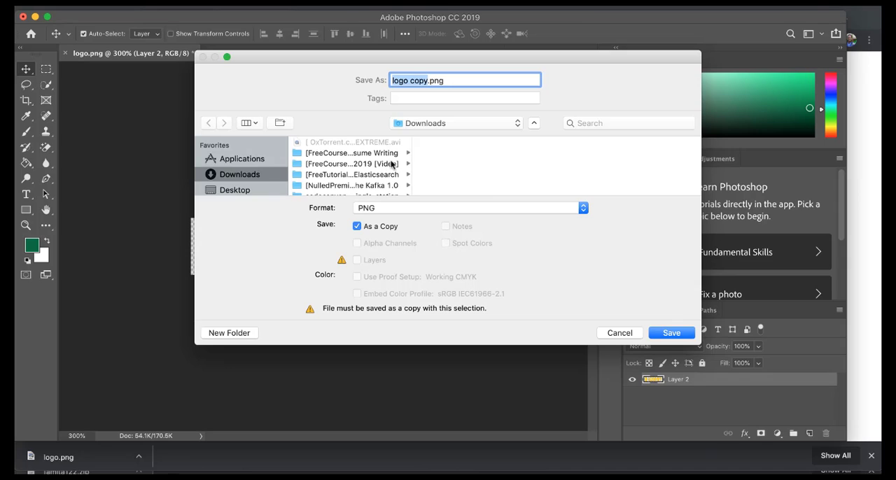
click(668, 333)
click(537, 203)
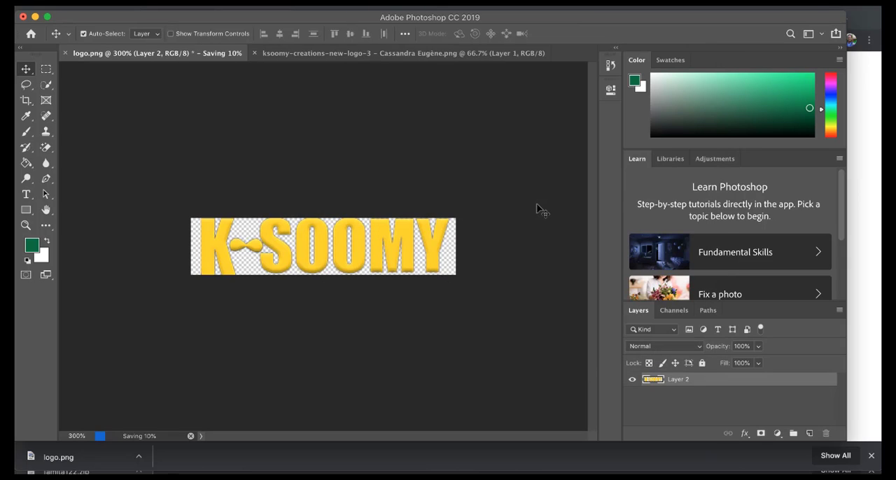
Step: Switch back to Chrome, upload logo copy.png from Downloads to the media library, and select it as the header logo
click(390, 478)
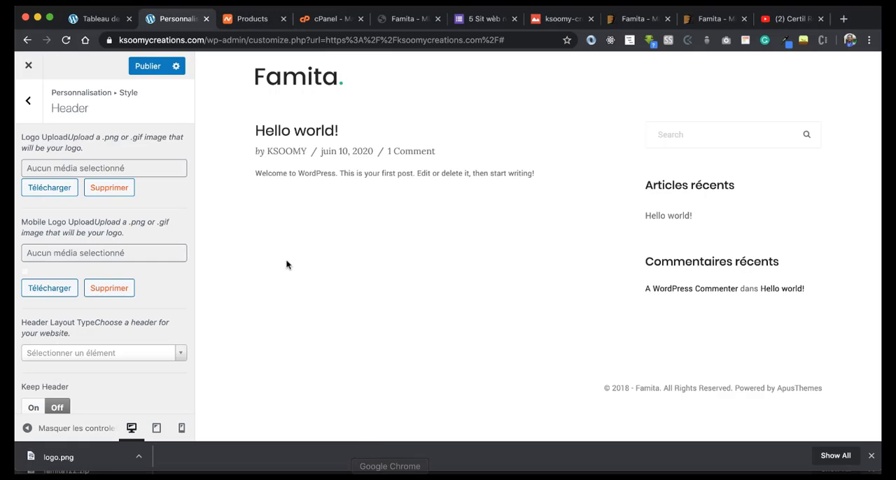
click(39, 196)
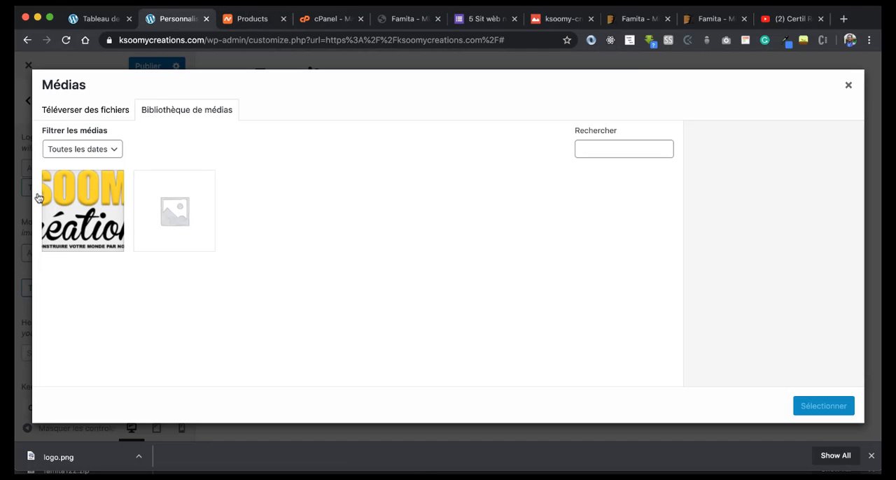
click(139, 456)
click(181, 453)
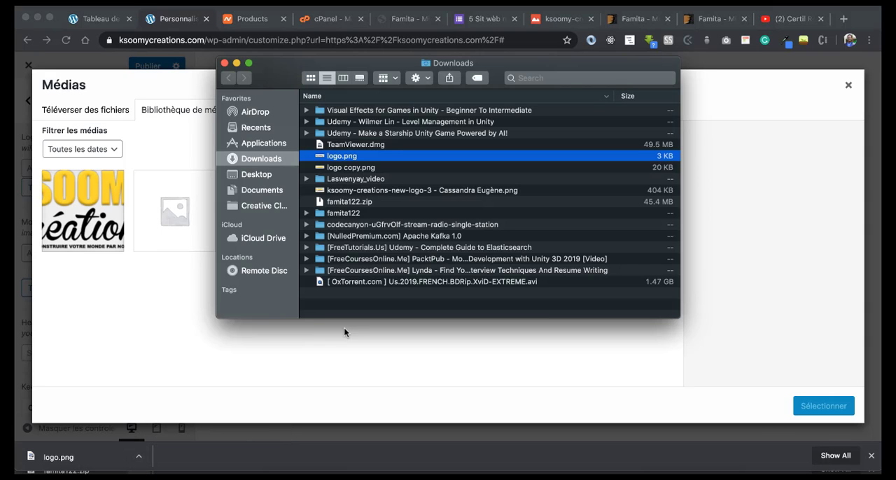
click(334, 168)
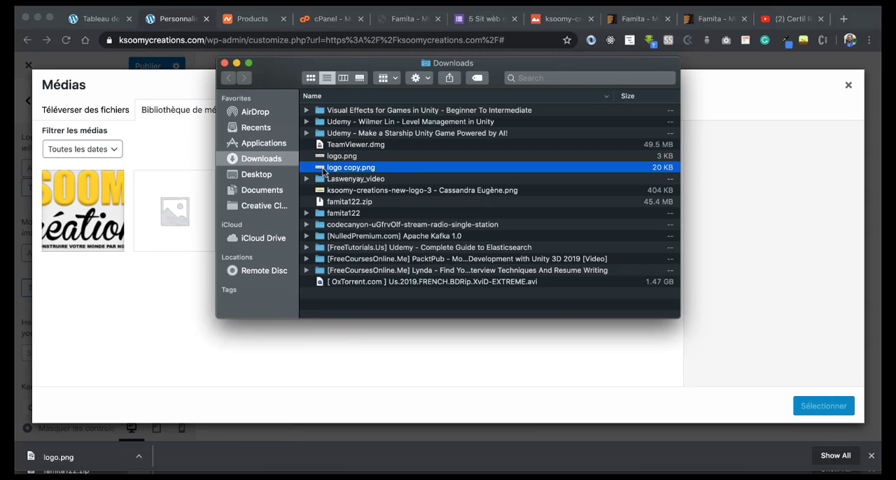
drag(308, 175, 166, 219)
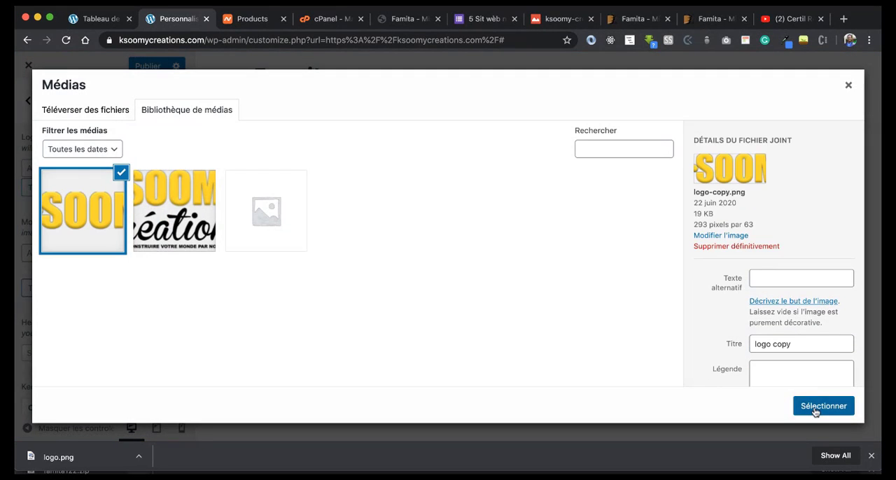
click(823, 405)
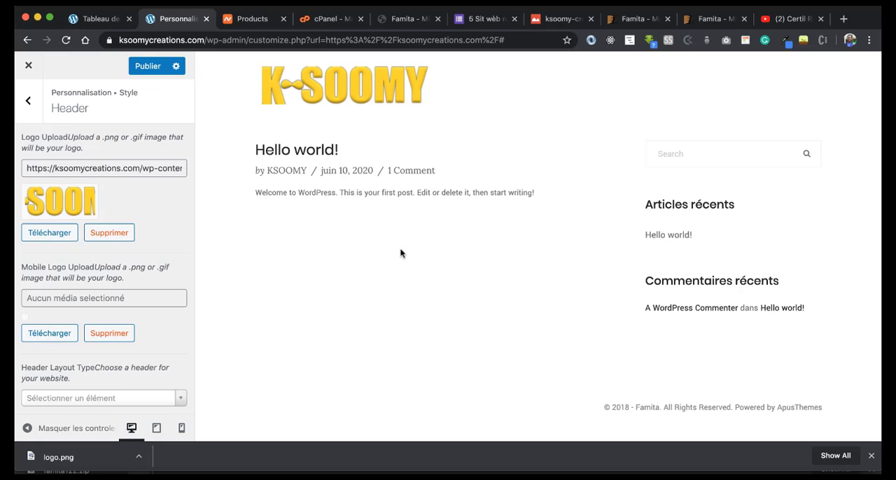
Step: Try header layout types v2, v3 and v4, settle on v5, and look through its sidebar in the preview
scroll(105, 280, down, 2)
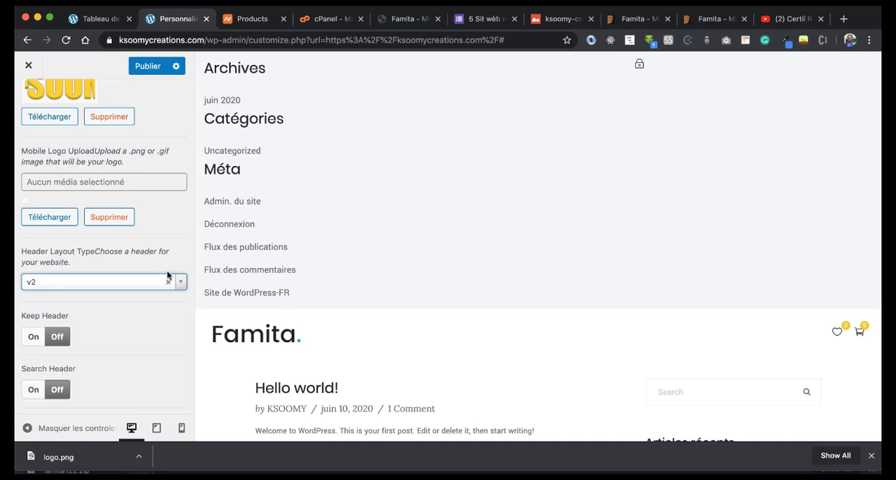
click(175, 281)
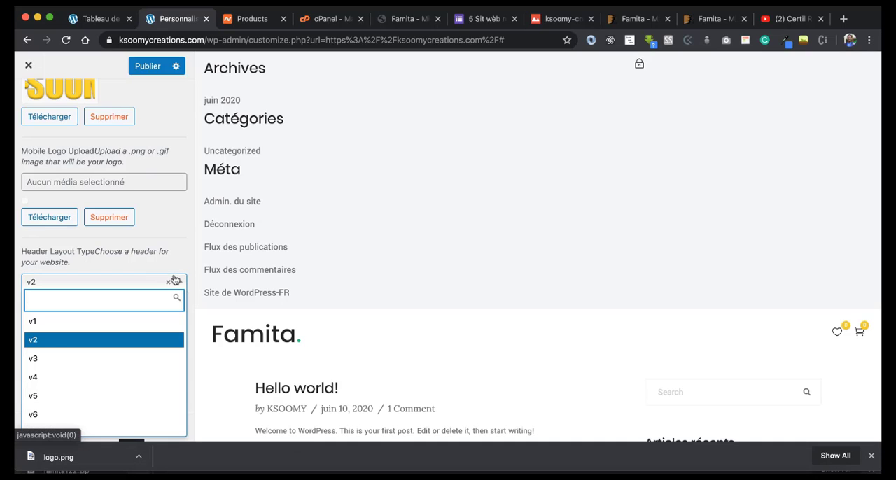
click(130, 358)
scroll(137, 289, down, 2)
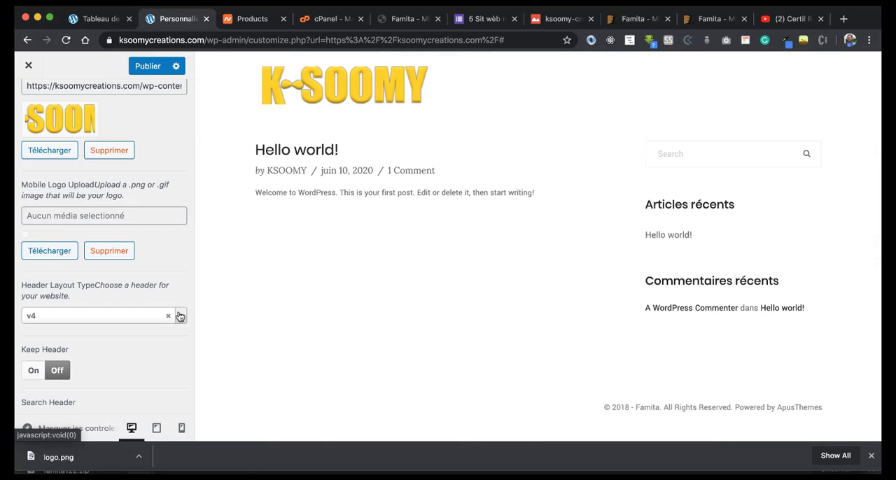
click(180, 316)
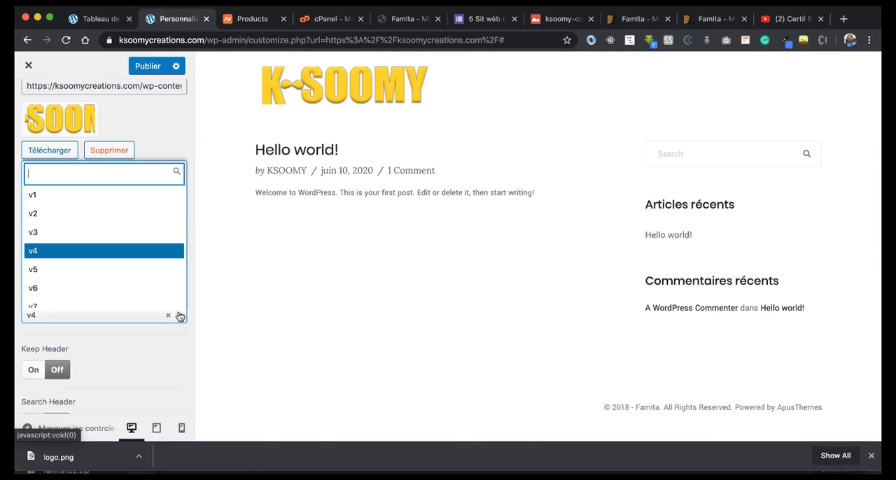
click(88, 272)
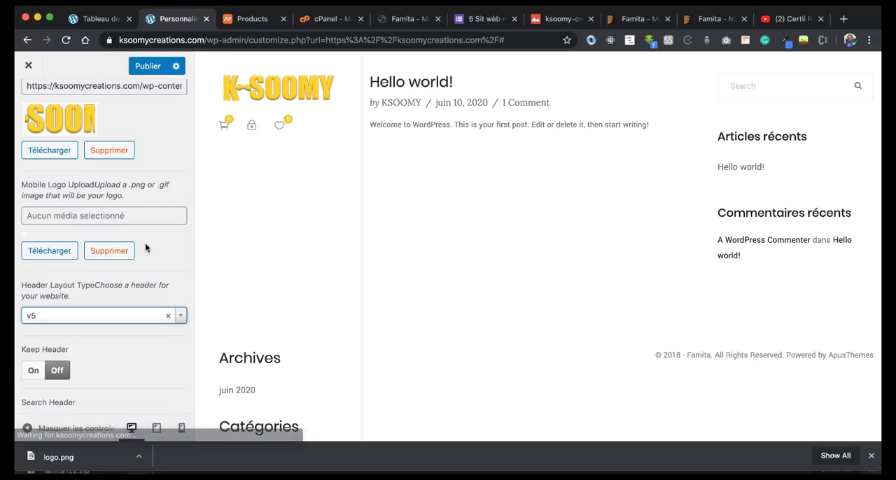
scroll(273, 220, down, 5)
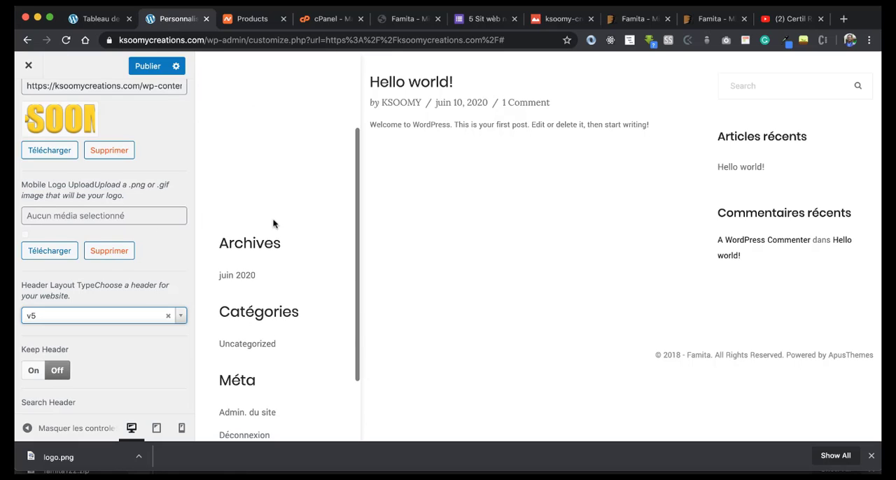
scroll(274, 220, up, 5)
Step: Turn on the Search Header option and try the search field in the site preview
scroll(102, 244, down, 3)
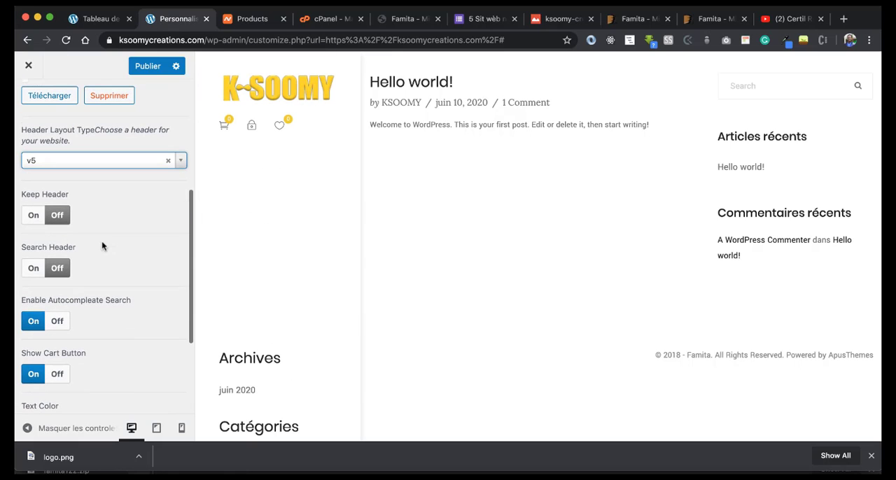
click(34, 270)
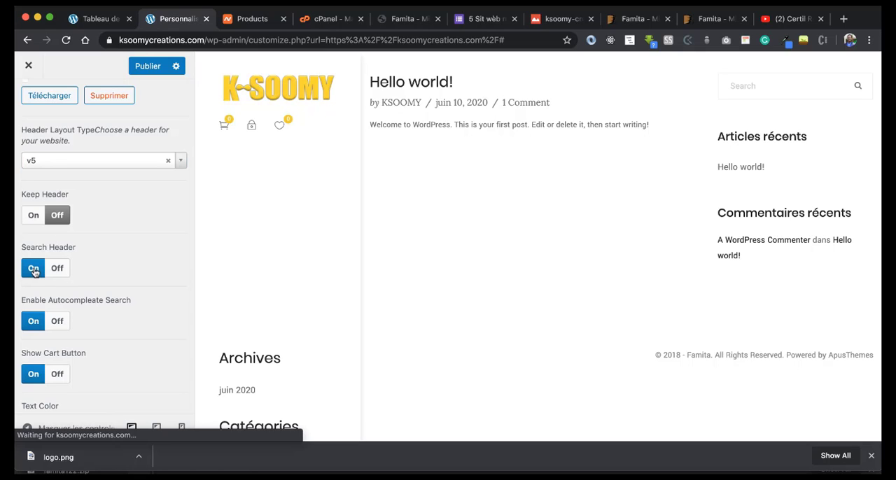
click(732, 86)
click(633, 222)
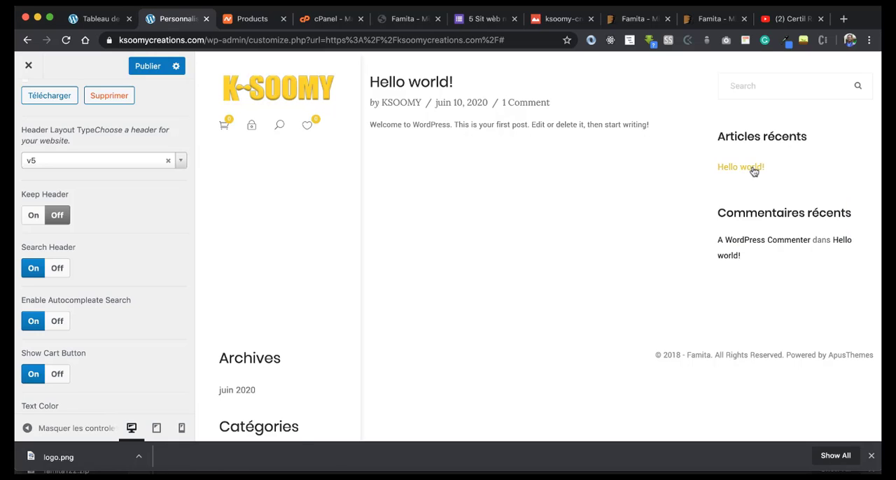
Step: Check the header on the live K-soomy créations site, and return to the customizer to review the header settings
click(98, 18)
click(64, 83)
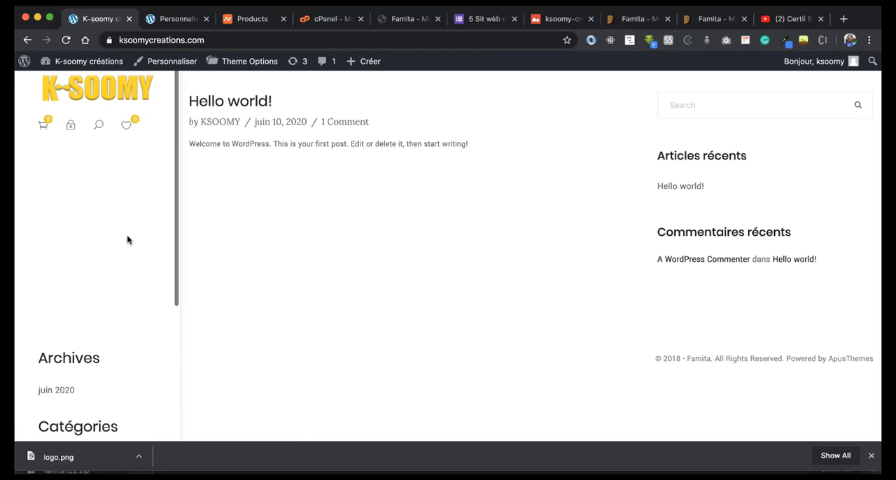
click(159, 22)
scroll(101, 292, down, 2)
scroll(100, 293, down, 5)
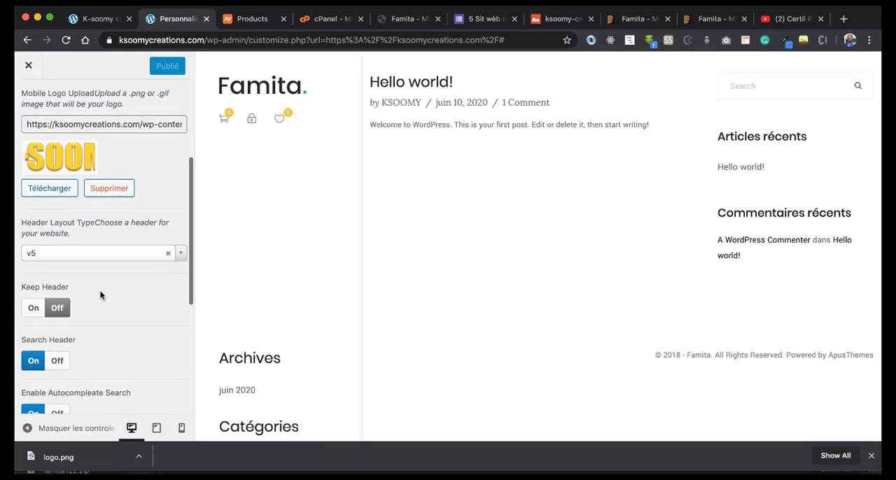
scroll(55, 131, up, 6)
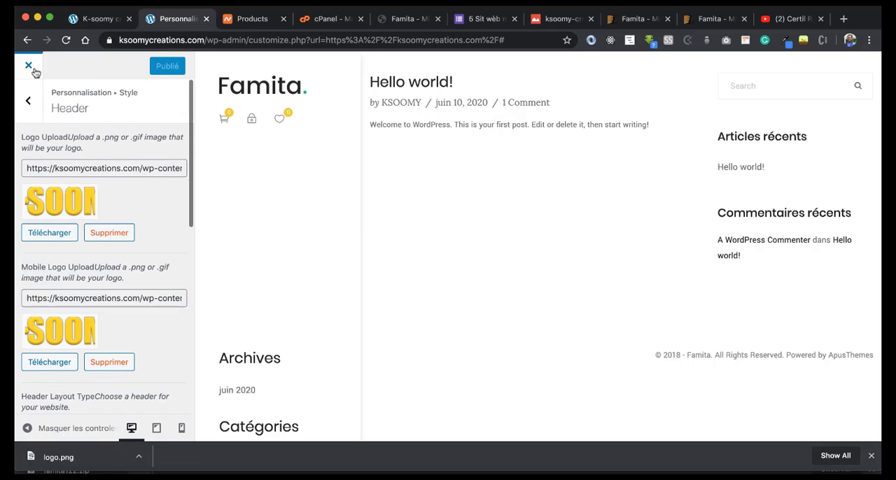
Step: Set the main menu's link color to black (#000000) and publish the change
click(28, 100)
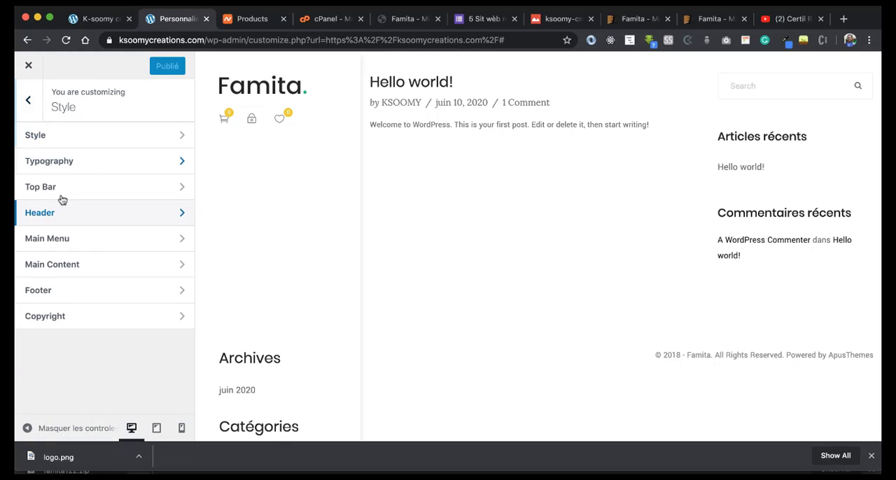
click(52, 238)
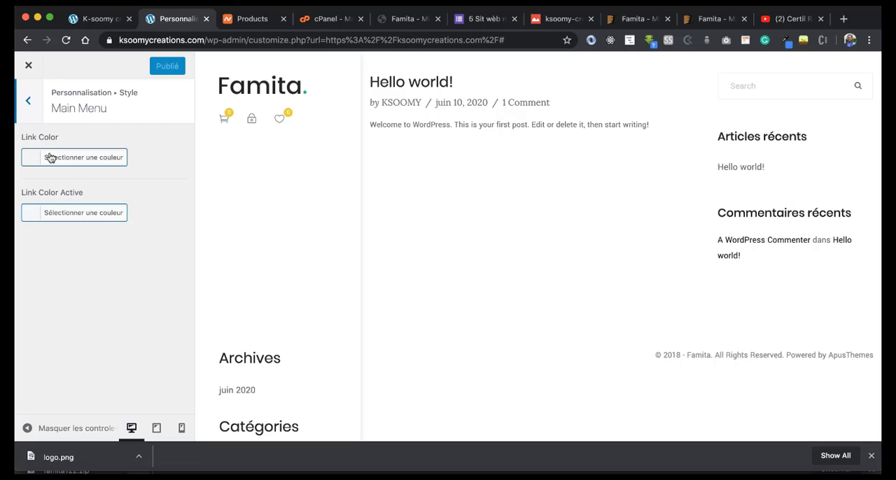
click(51, 158)
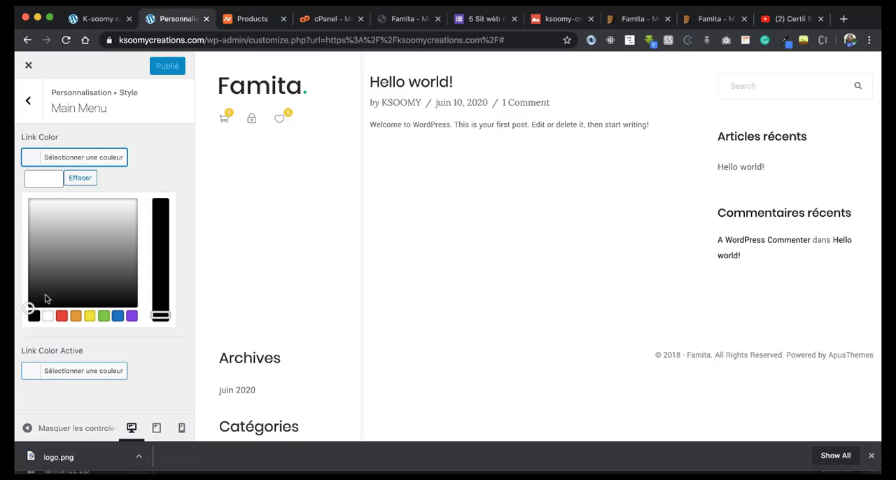
click(34, 316)
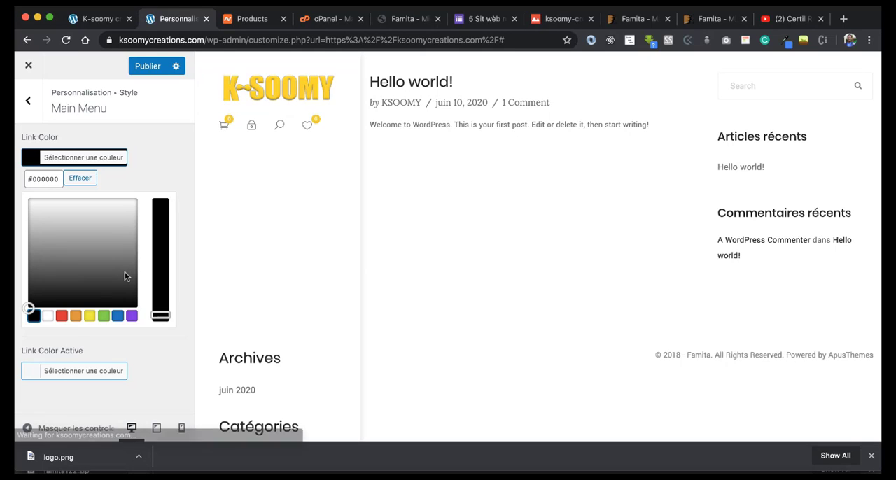
click(144, 67)
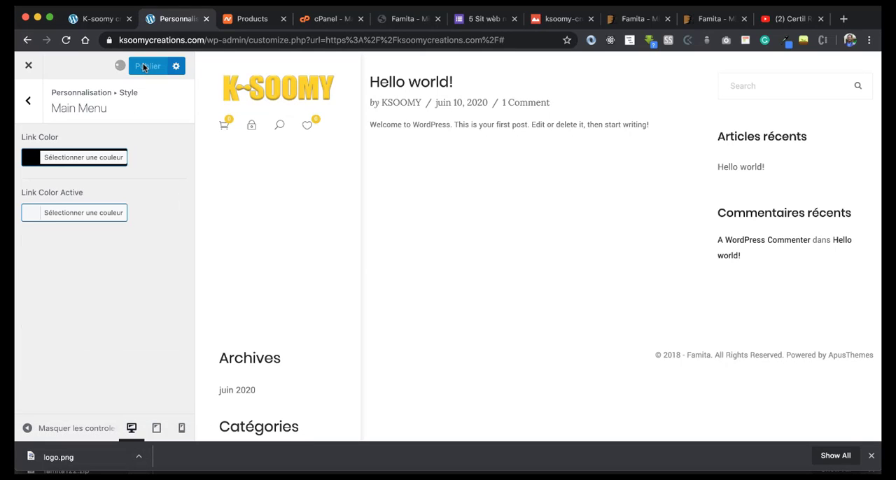
Step: Disable Tumblr, Google Plus and Pinterest sharing in the Social Media settings and publish the changes
click(27, 101)
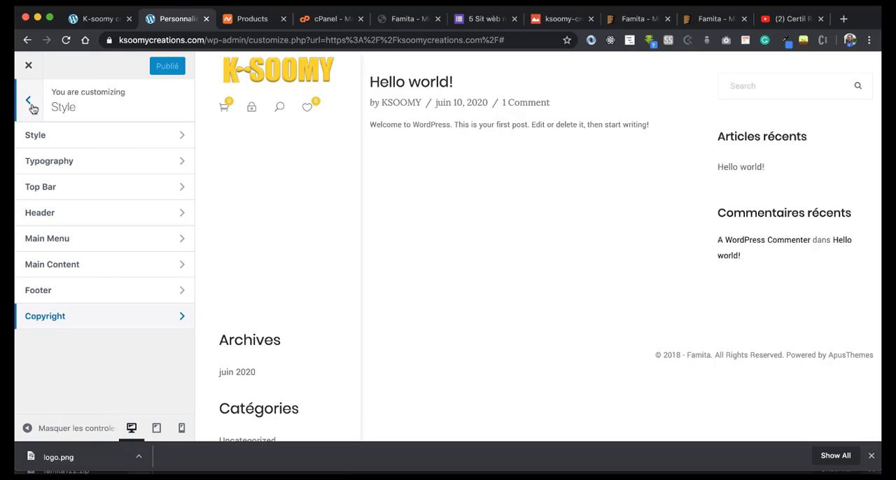
click(31, 105)
scroll(60, 238, down, 1)
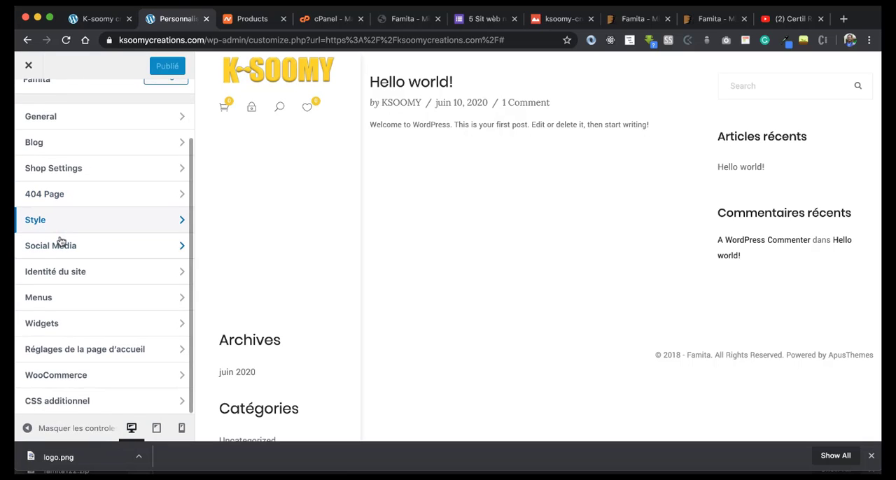
click(74, 246)
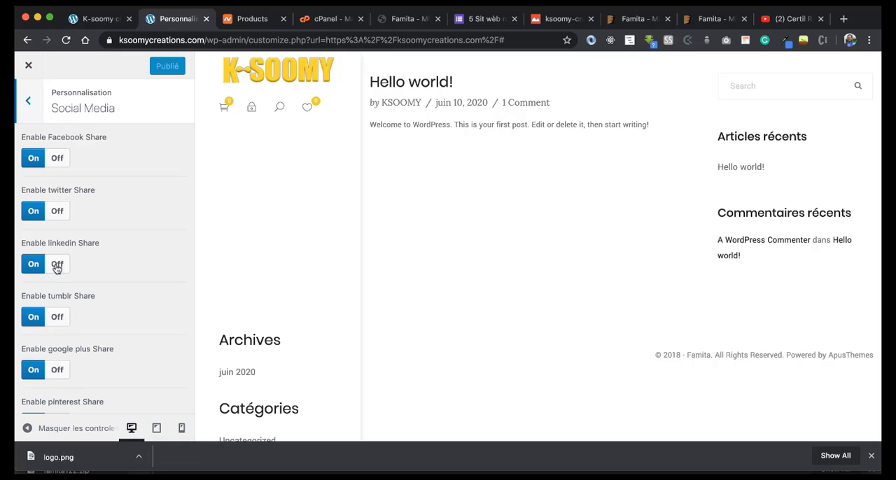
click(57, 317)
scroll(55, 313, down, 2)
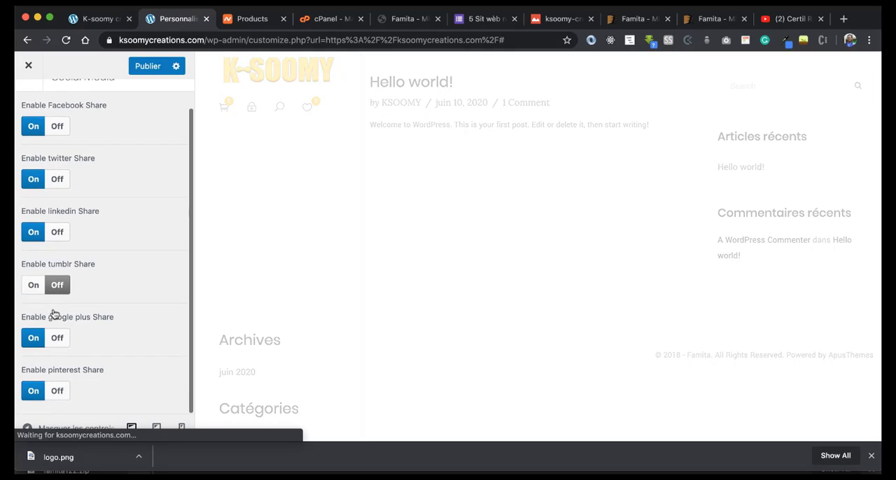
click(58, 338)
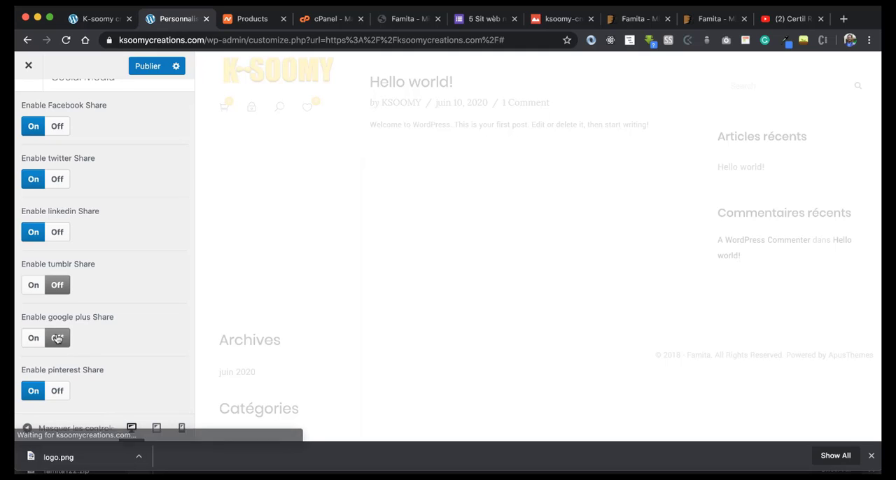
click(56, 391)
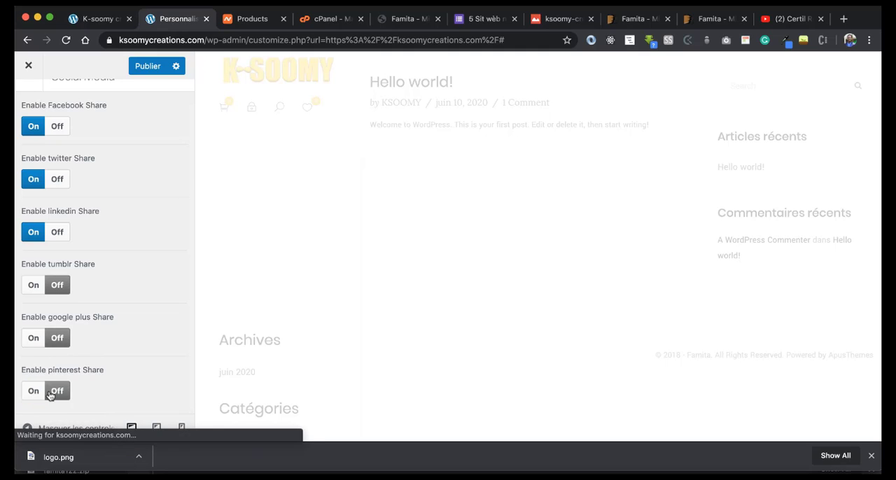
click(146, 67)
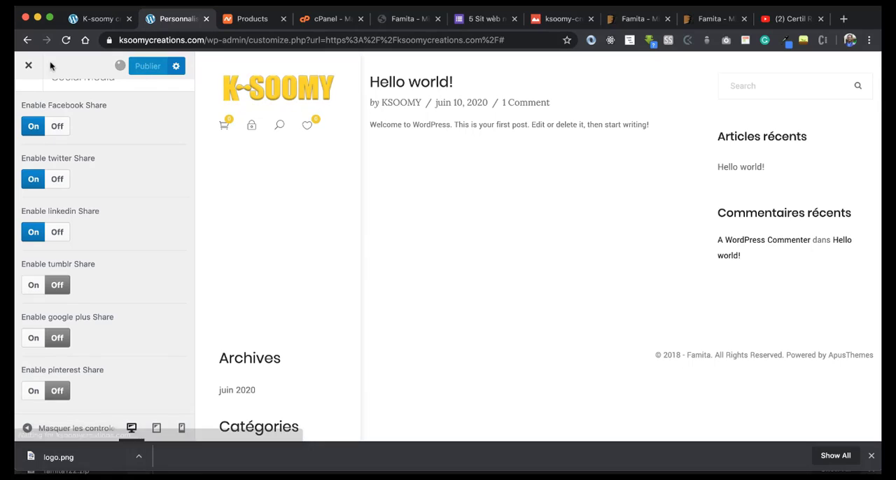
Step: Set the site icon from the full K-SOOMY Créations logo in the media library, cropped to its leftmost square, and publish
scroll(42, 105, up, 2)
click(26, 98)
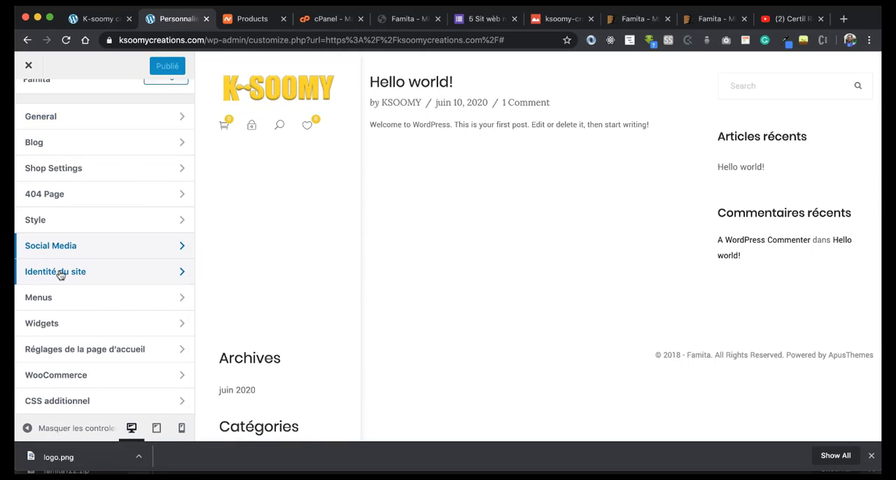
click(60, 273)
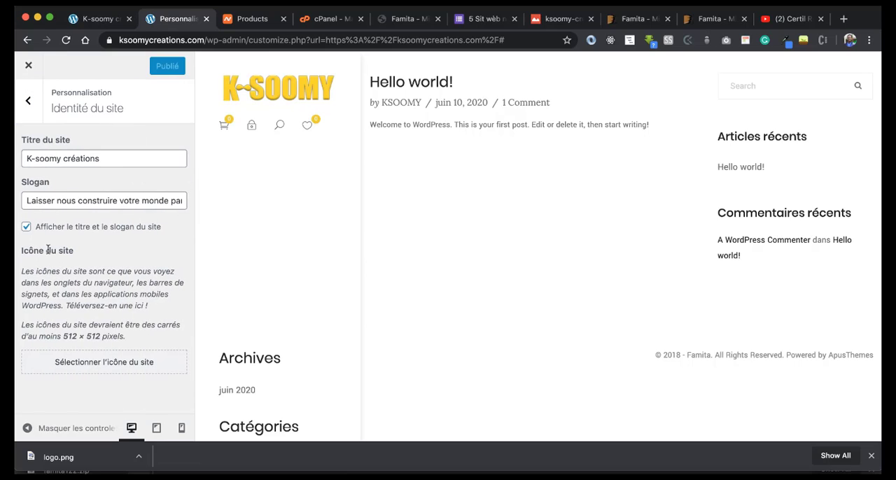
click(87, 364)
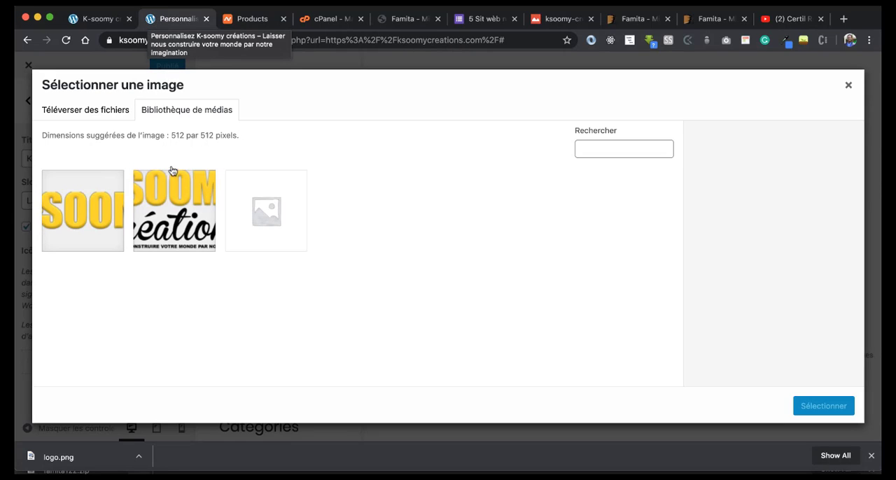
click(155, 212)
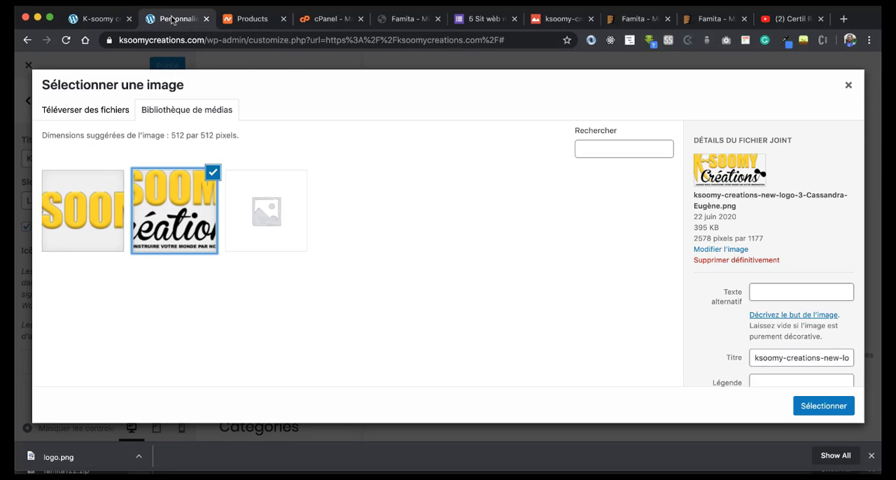
click(809, 406)
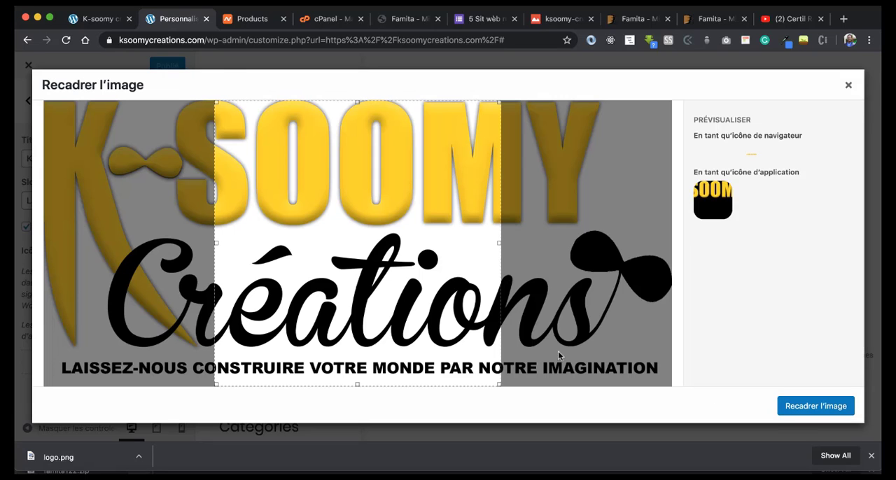
drag(384, 265, 215, 189)
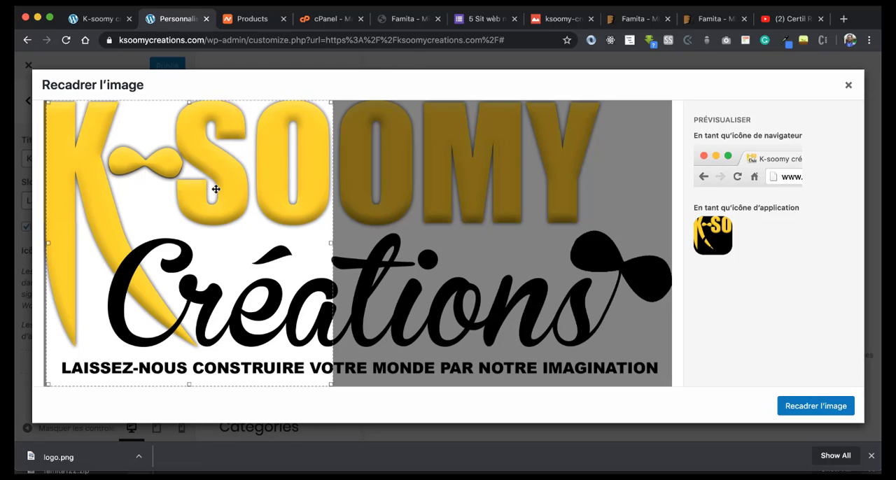
click(789, 408)
click(148, 68)
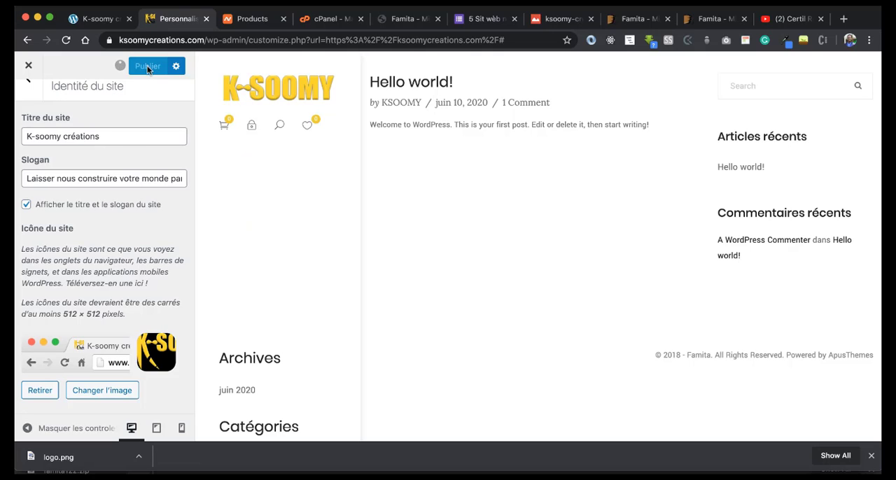
Step: Create a new navigation menu named menu-p and assign it to the Primary Menu location
click(27, 86)
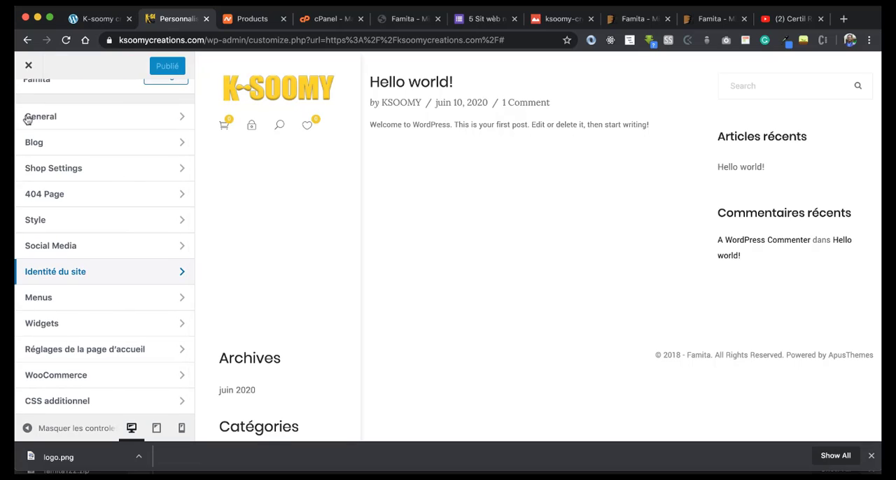
click(57, 302)
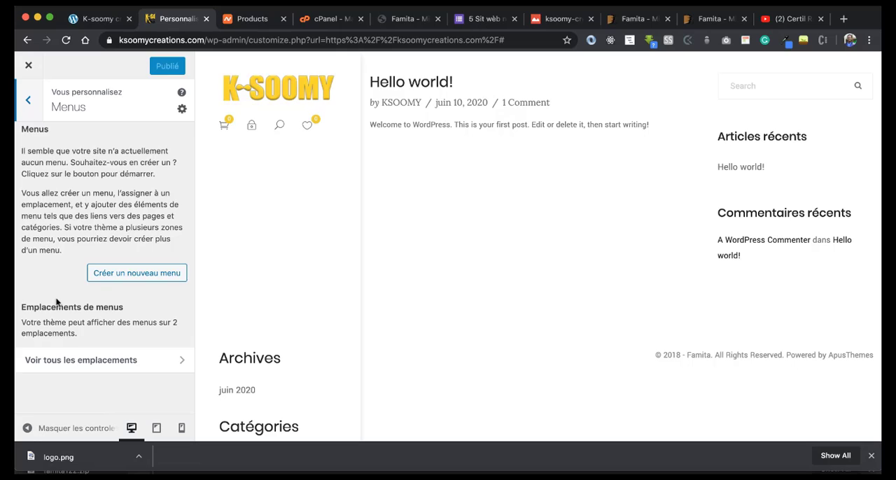
click(110, 276)
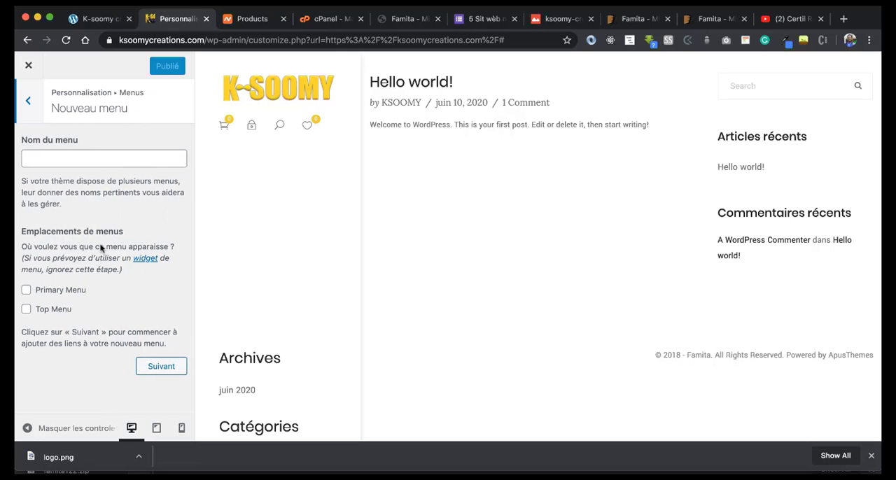
click(60, 154)
text(Home)
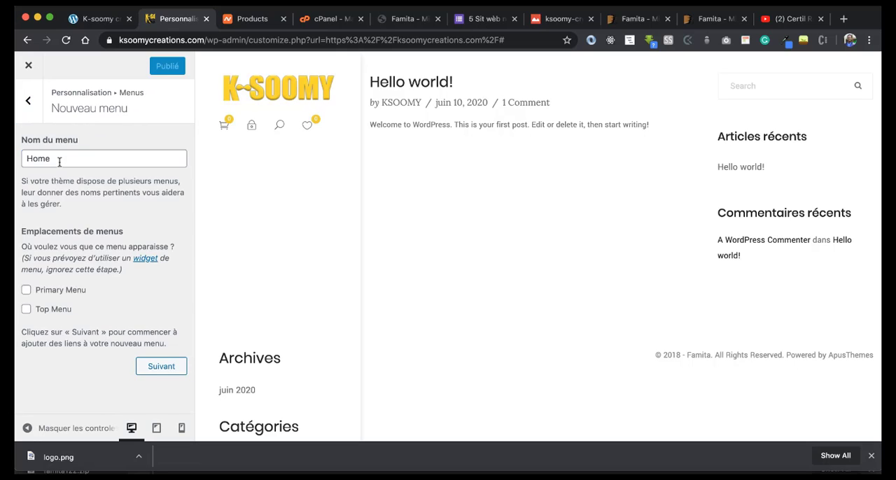
drag(52, 158, 14, 163)
text(me)
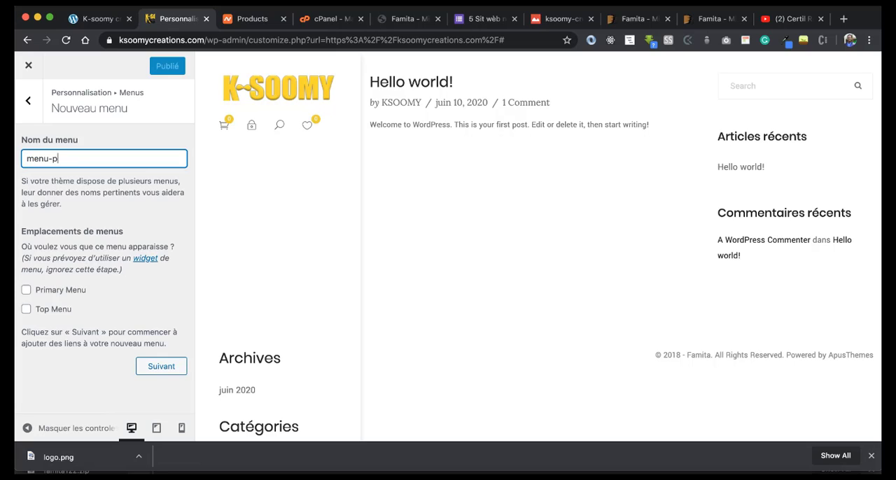
click(160, 366)
Step: Add Shop, Accueil, My account and Wishlist to the menu-p menu in that order, and publish it
scroll(112, 263, down, 1)
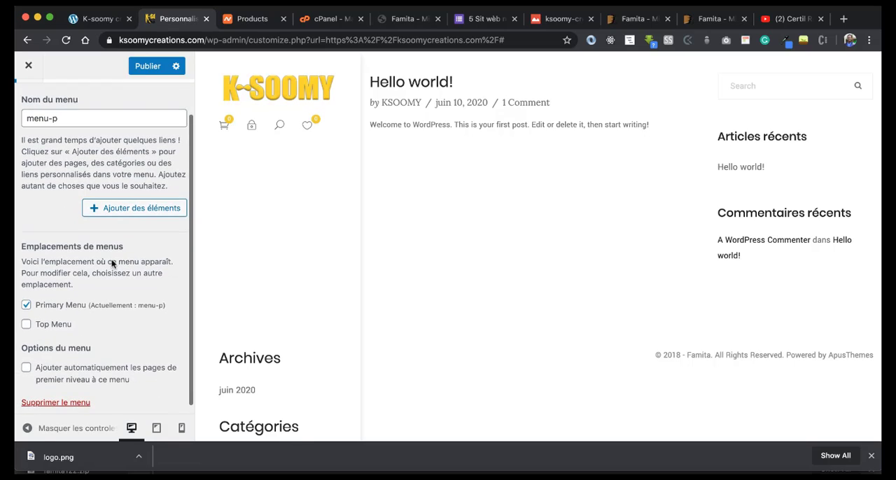
click(108, 208)
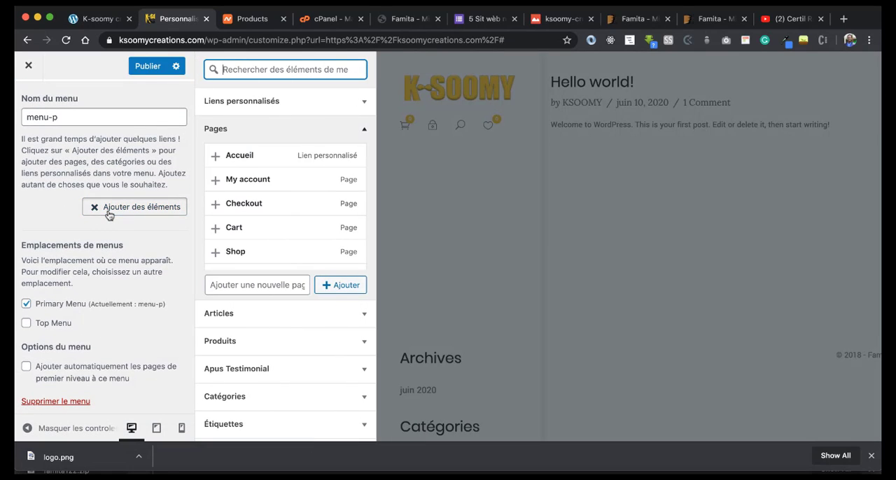
click(218, 258)
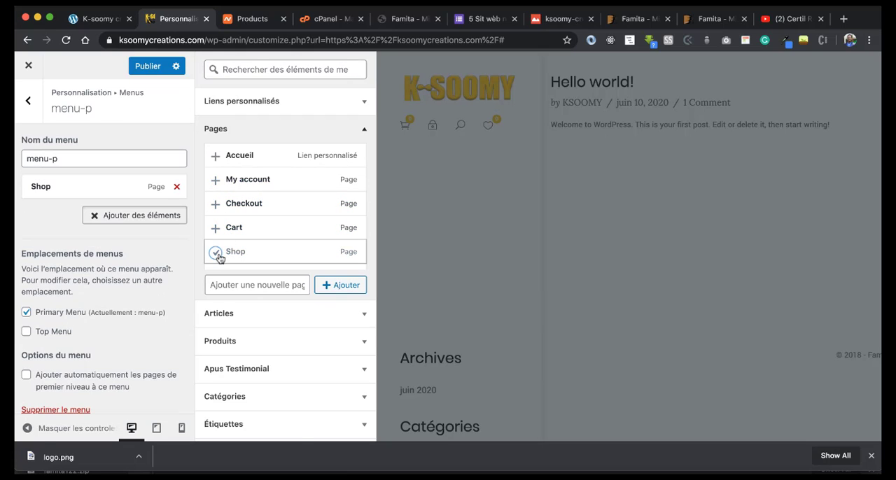
click(215, 156)
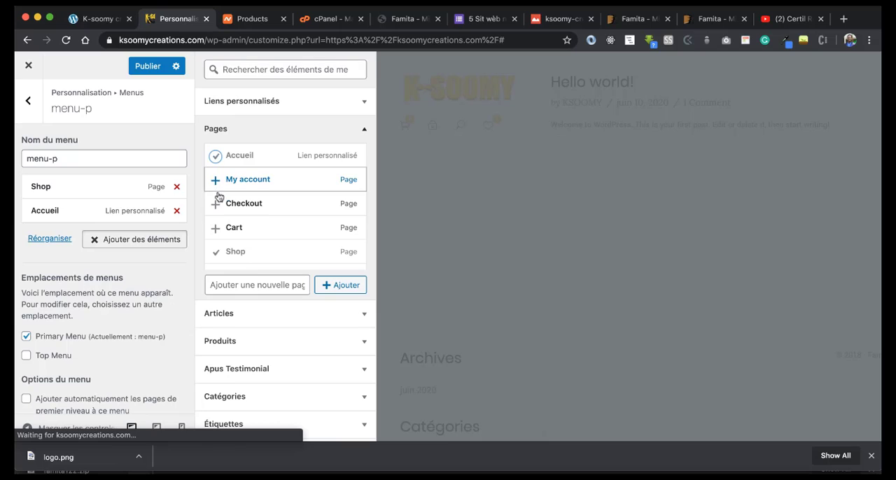
click(215, 180)
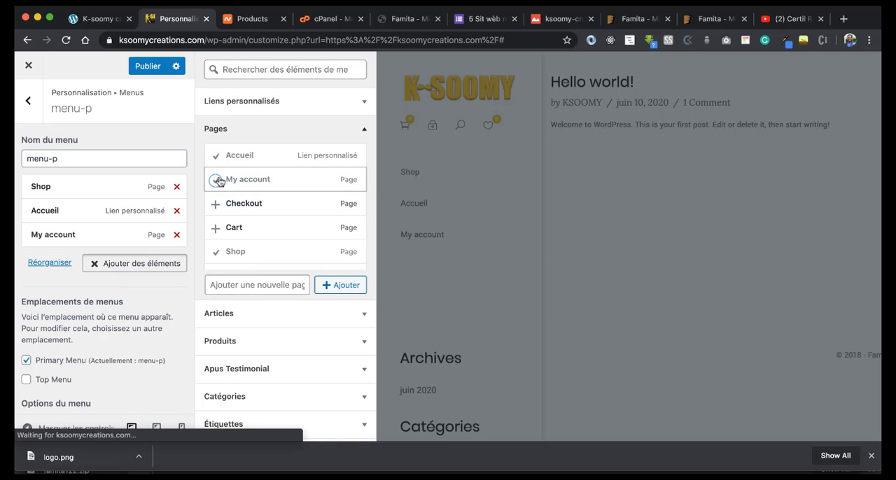
scroll(238, 255, down, 4)
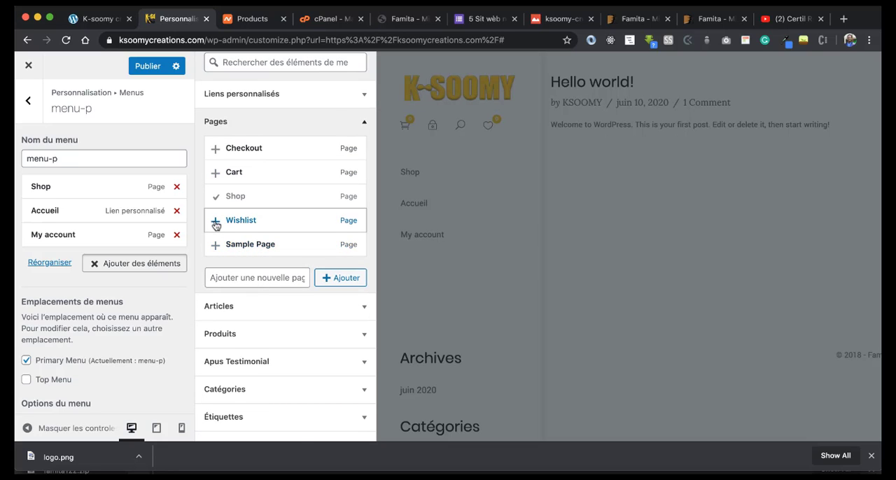
click(215, 221)
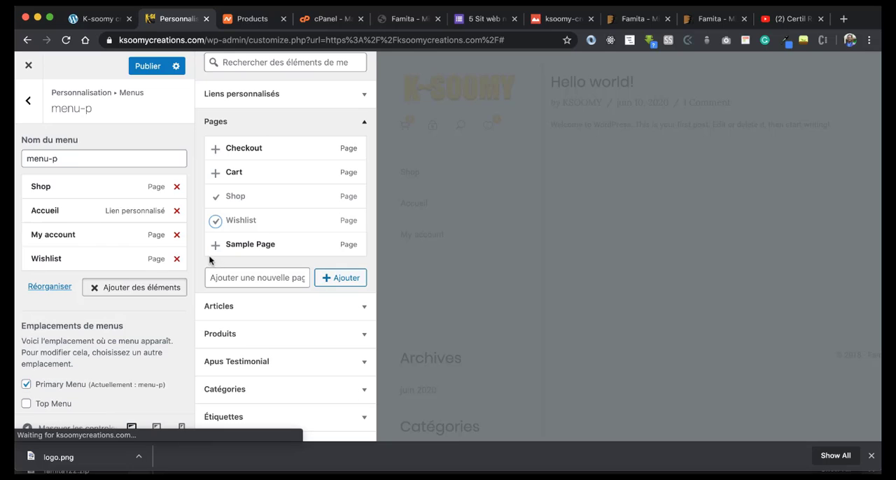
click(146, 67)
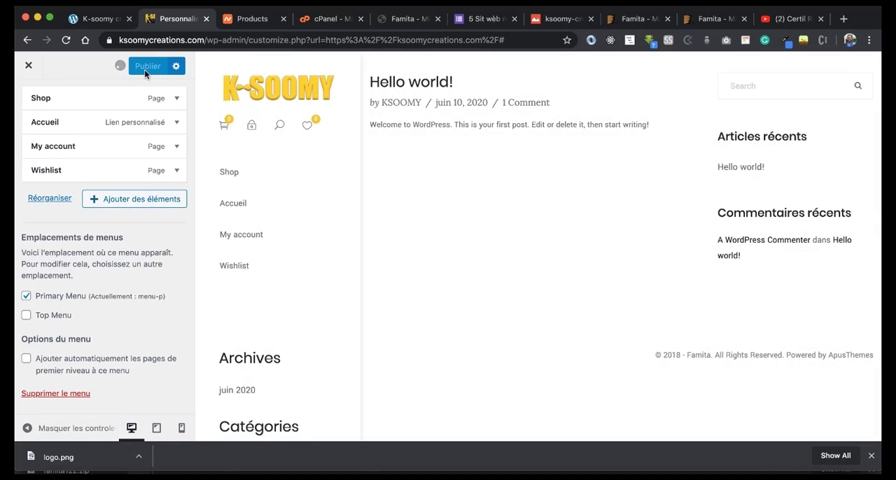
Step: Reload the live K-soomy créations site and check the navigation menu and the widgets below it
click(98, 18)
click(65, 40)
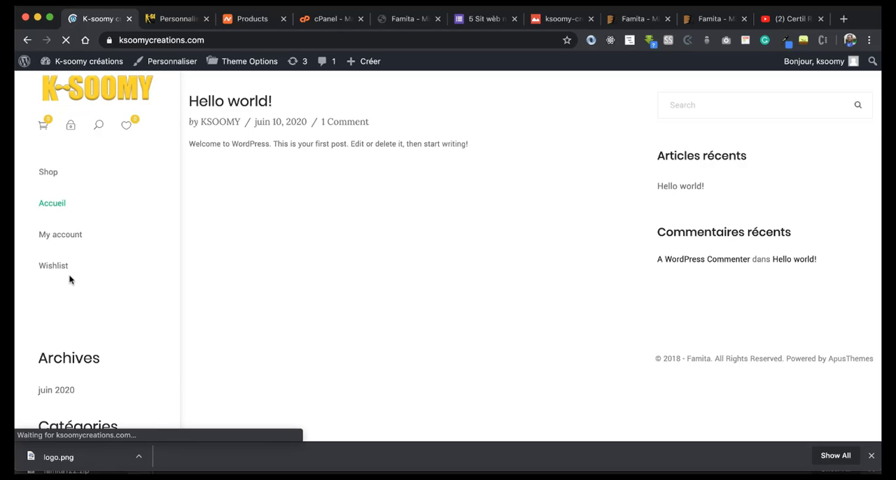
scroll(147, 369, down, 3)
scroll(148, 369, down, 1)
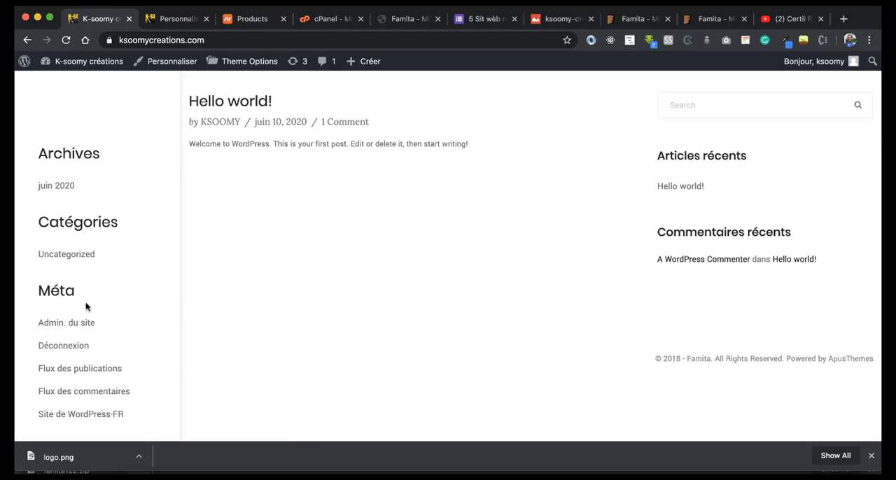
scroll(98, 392, up, 6)
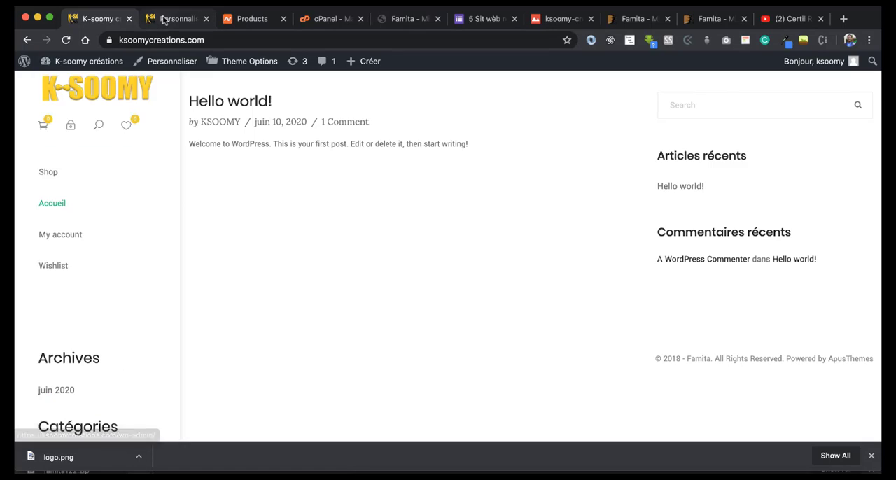
Step: Return to the customizer, remove the Commentaires récents widget from the Sidebar Default area and publish the change
click(168, 18)
click(29, 101)
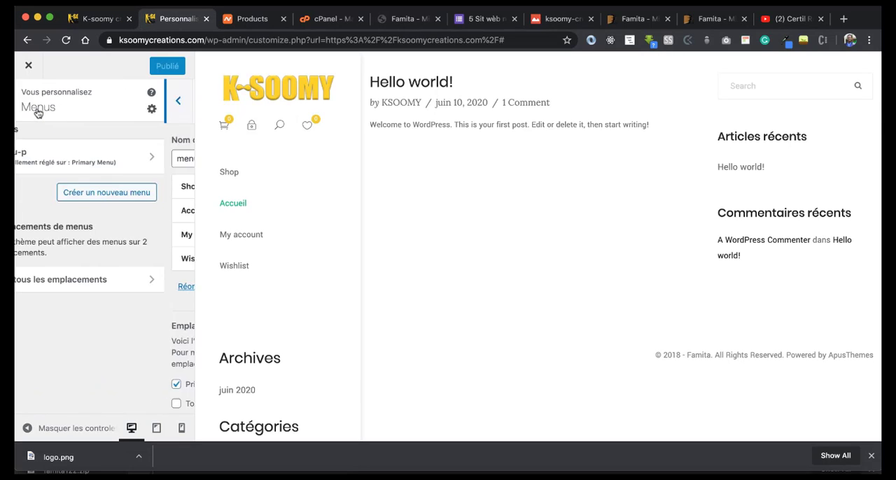
click(28, 98)
scroll(57, 323, down, 2)
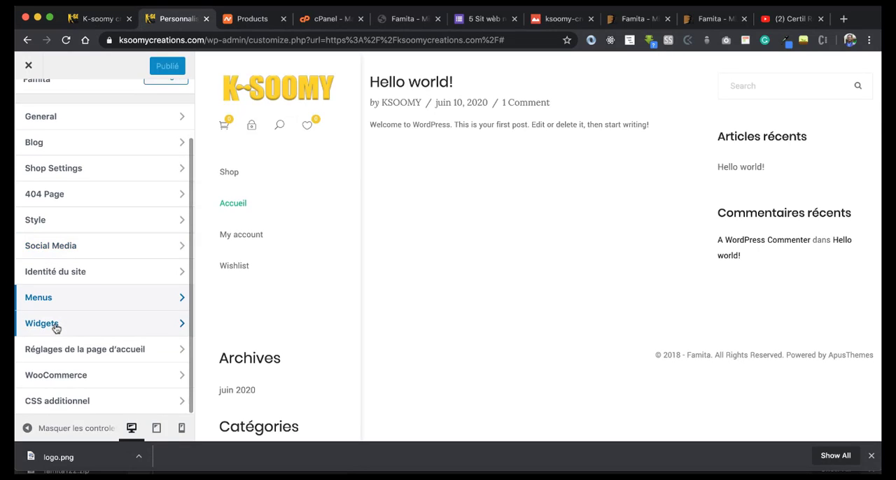
click(55, 326)
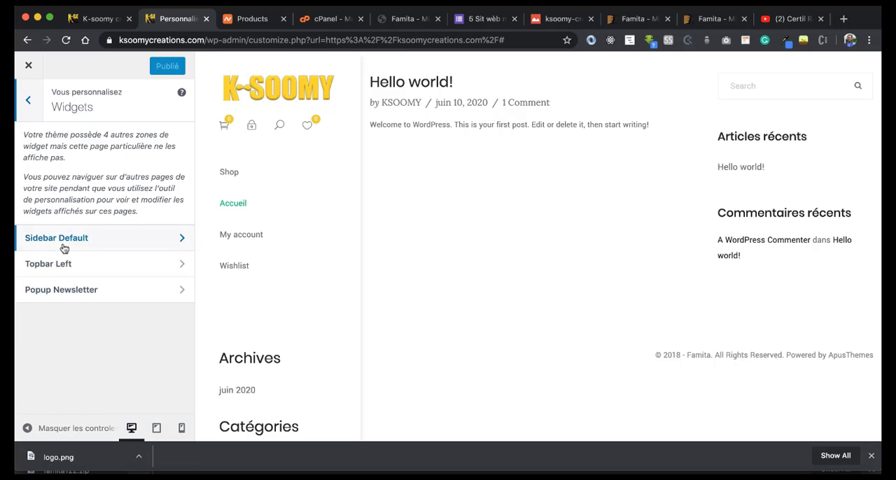
click(64, 248)
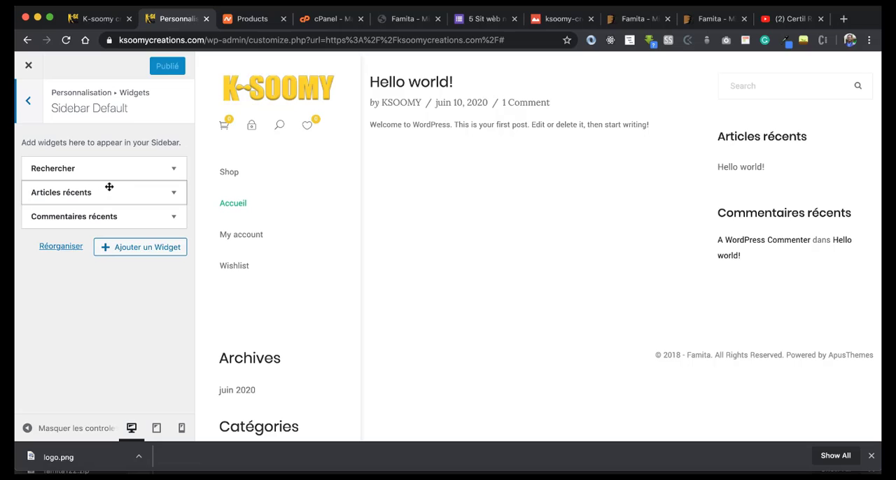
click(175, 219)
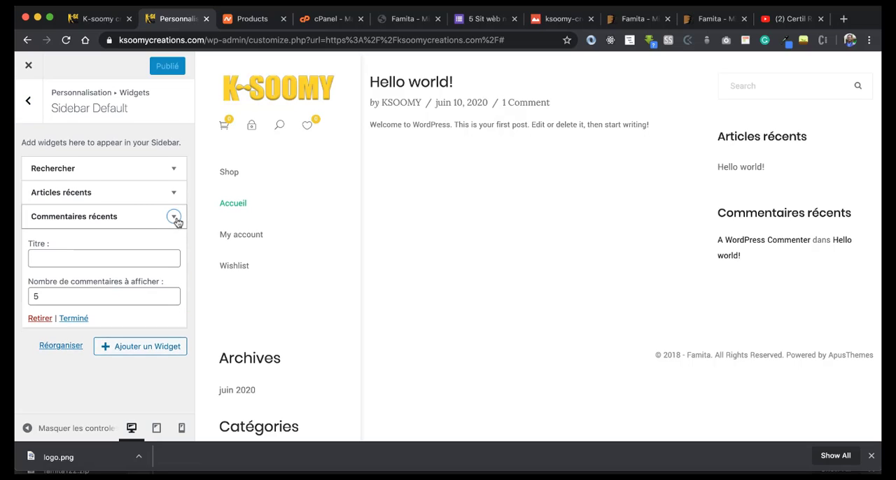
click(39, 317)
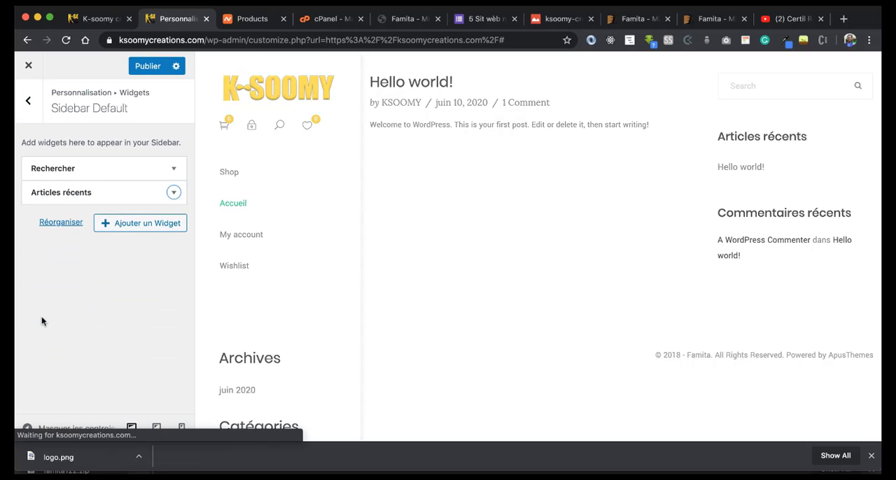
click(147, 66)
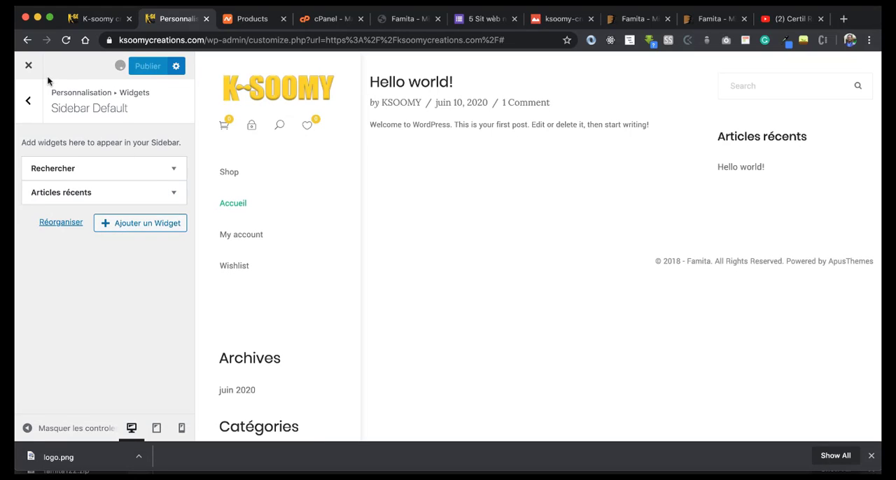
Step: Remove the Archives and Méta widgets from the Topbar Left area and publish the changes
click(31, 102)
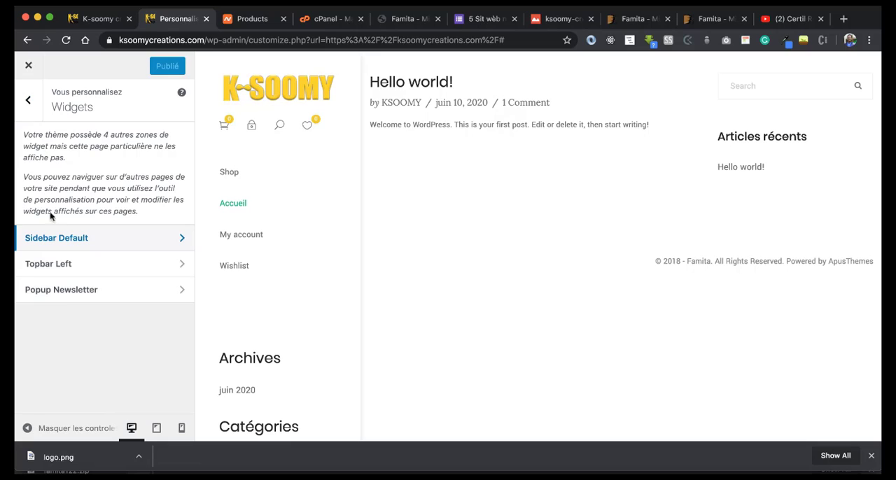
click(52, 266)
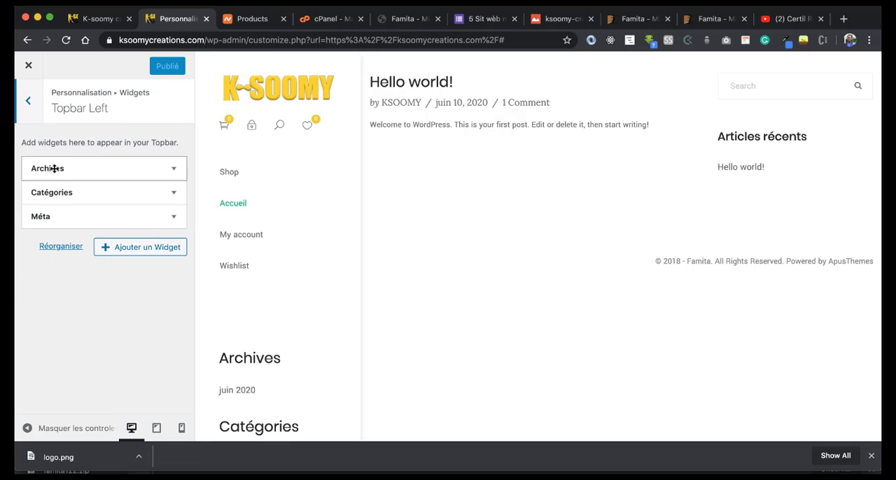
scroll(254, 304, down, 2)
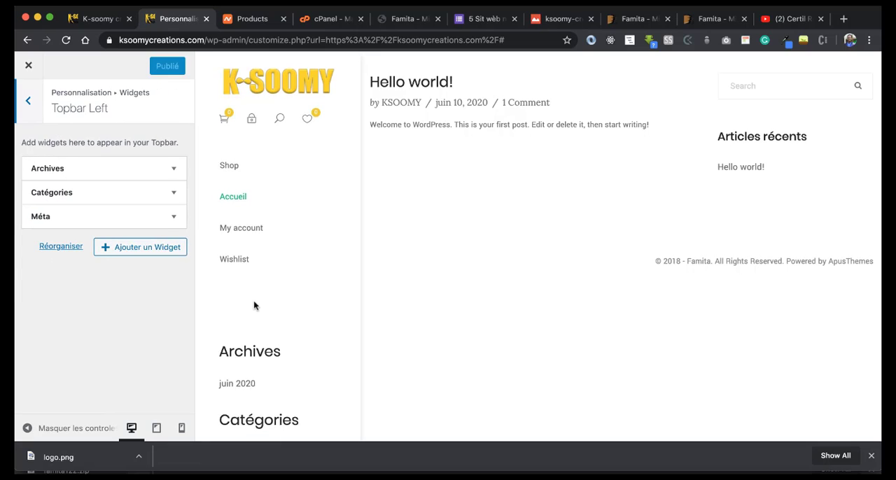
click(161, 164)
click(38, 263)
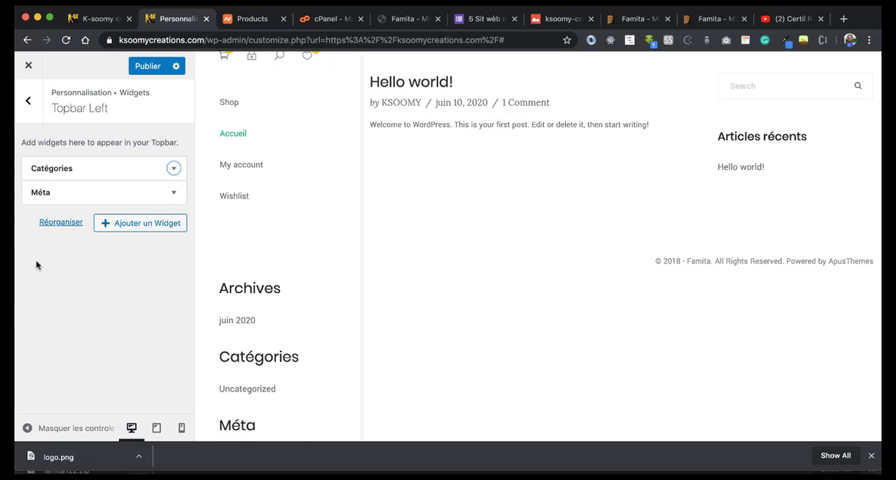
click(174, 194)
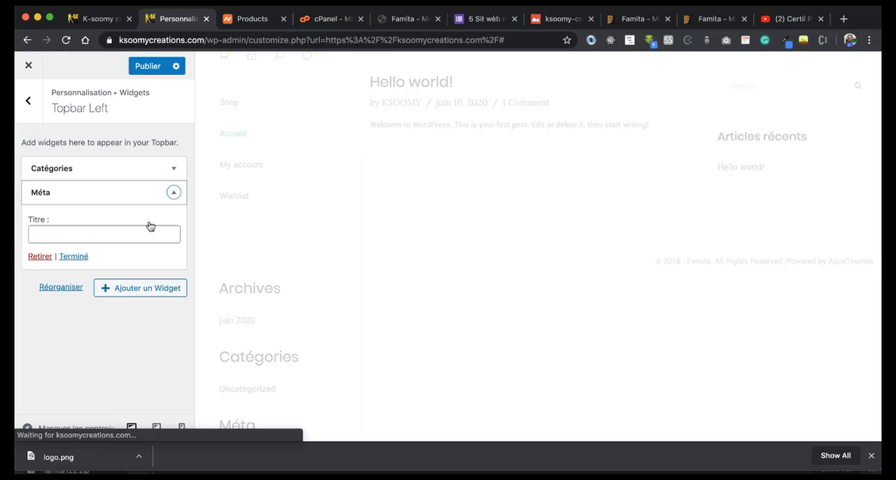
click(39, 257)
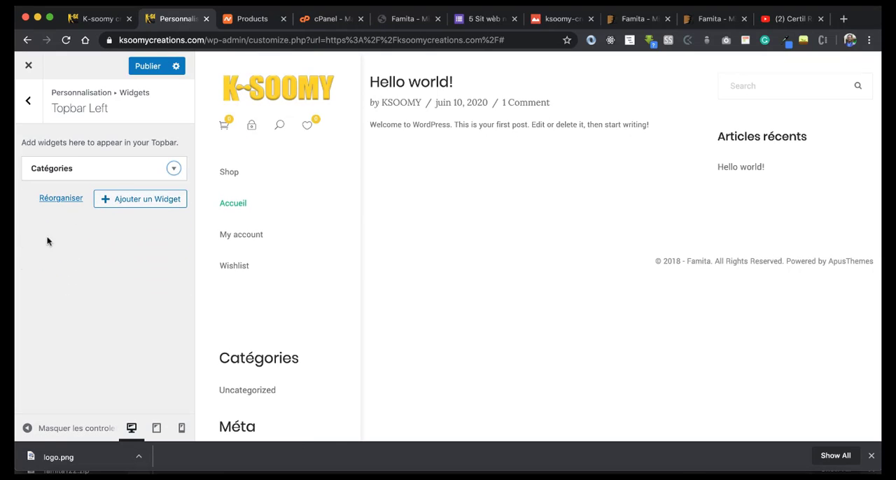
click(147, 66)
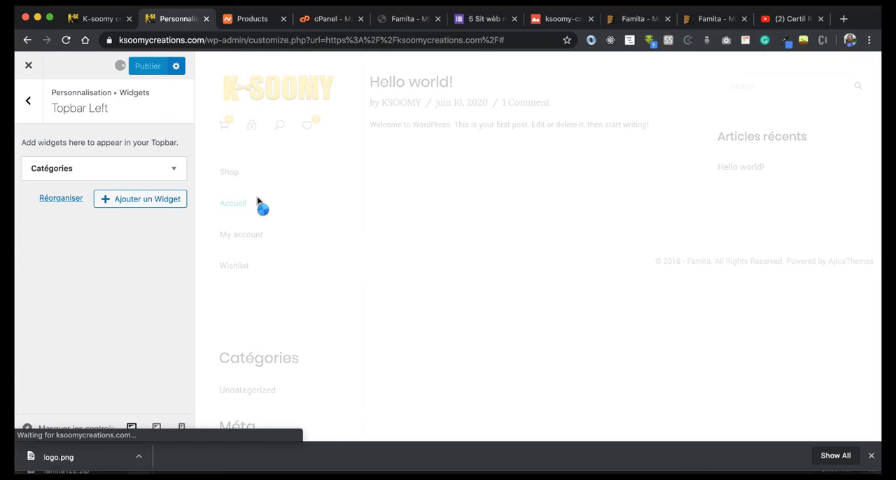
Step: Reload the live K-soomy créations site to check its remaining sidebar and topbar widgets
click(98, 19)
click(64, 41)
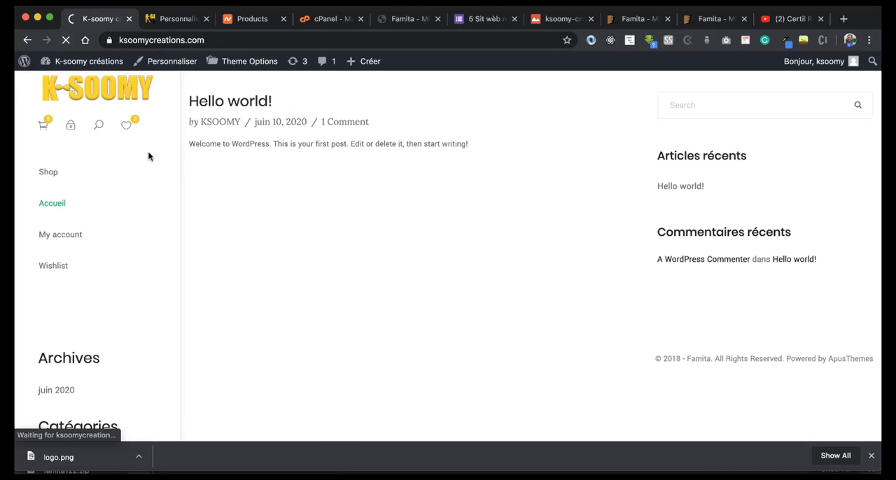
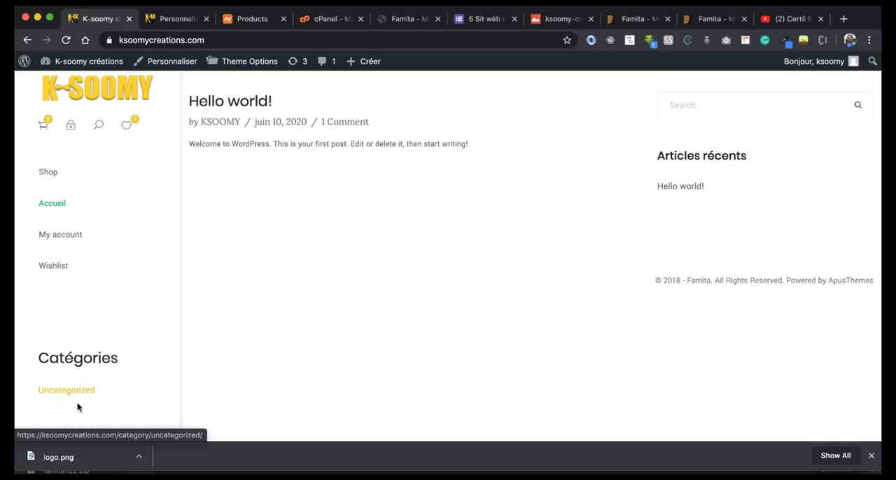
Step: Leave the customizer and open the WordPress dashboard (Tableau de bord) of the K-soomy créations site
click(871, 456)
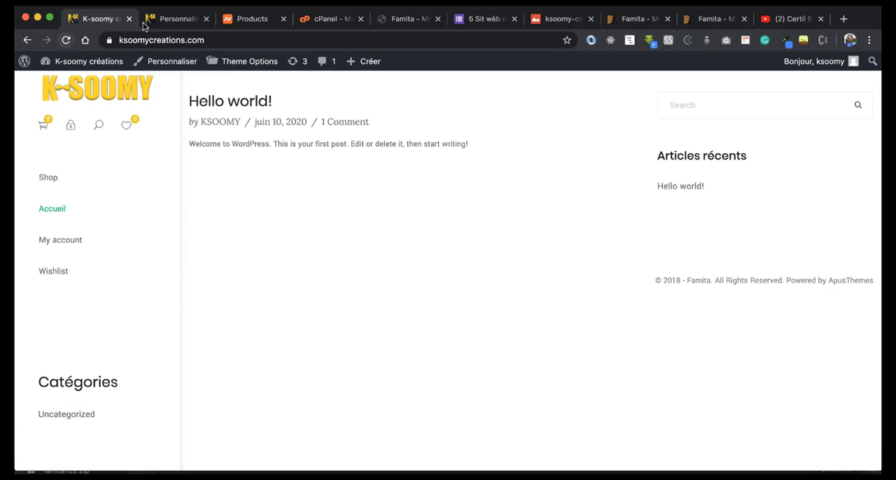
click(172, 21)
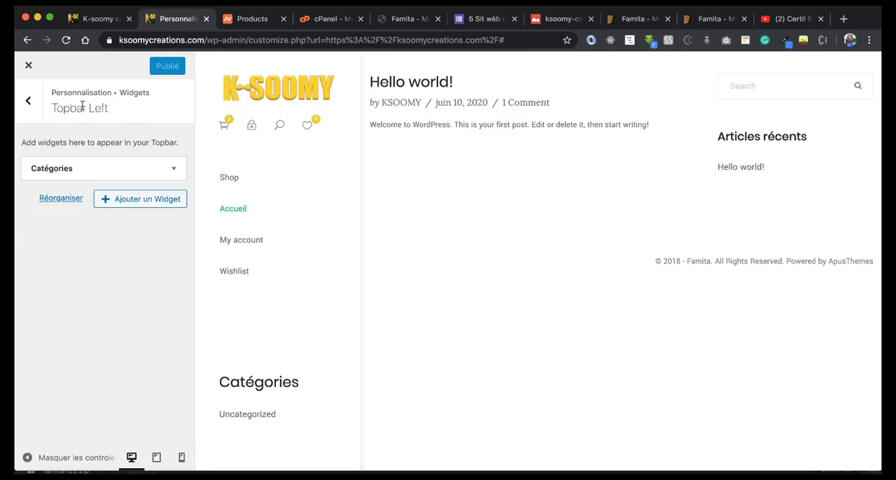
click(28, 102)
click(28, 102)
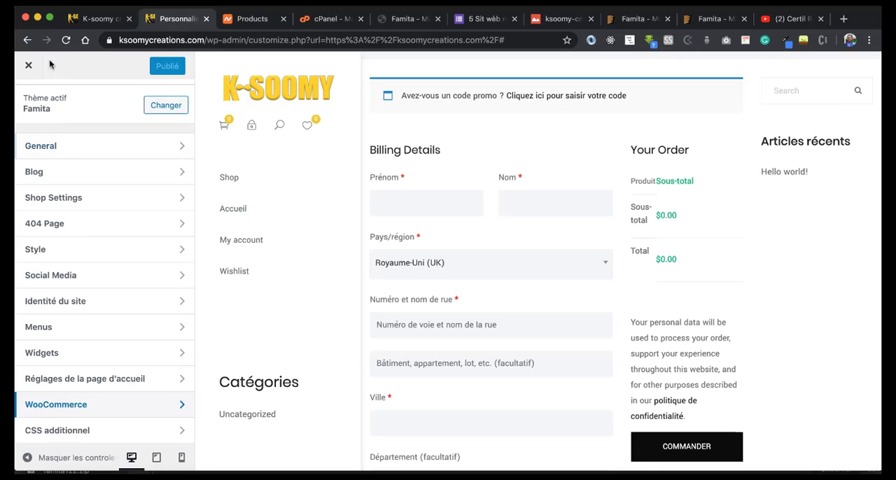
click(29, 65)
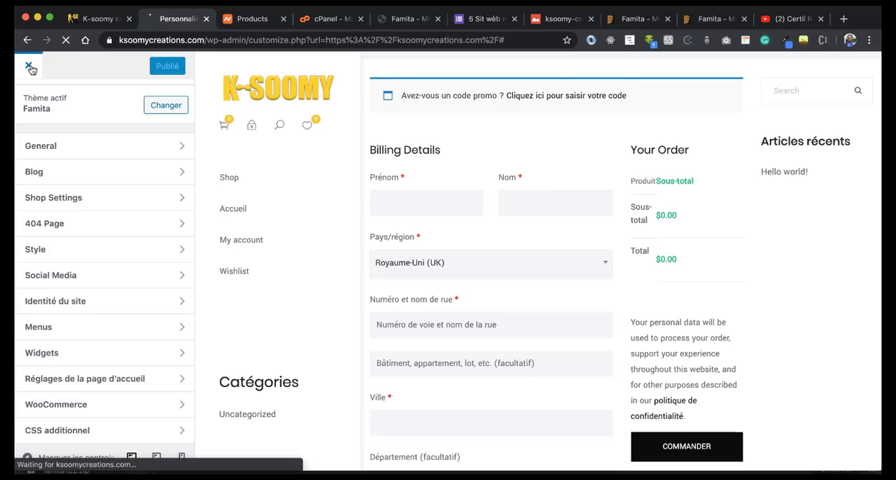
mouse_move(66, 64)
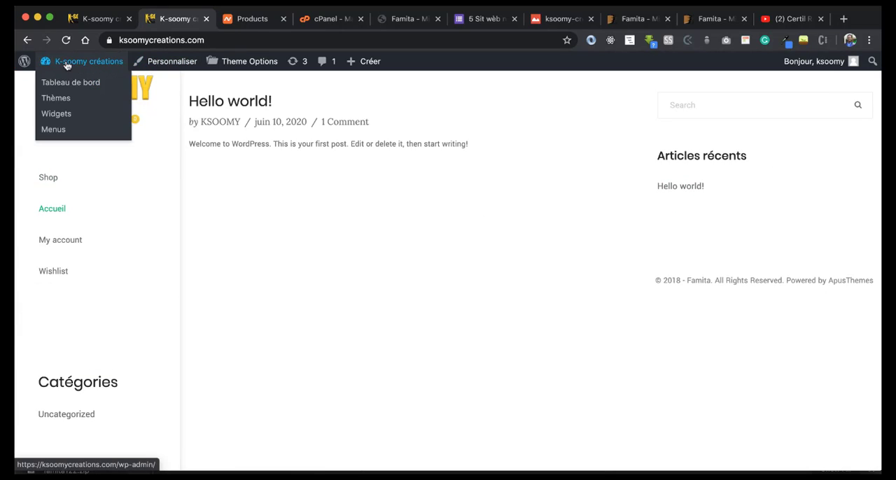
click(58, 85)
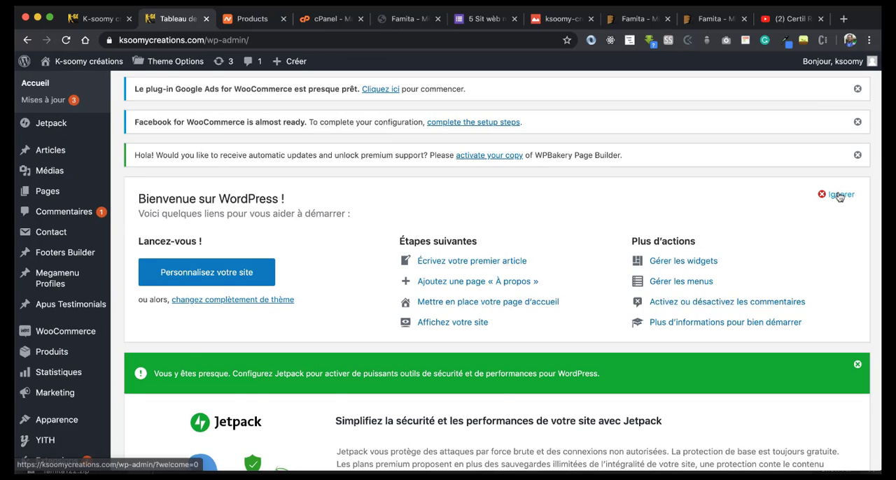
Step: Dismiss the WordPress welcome panel on the dashboard and open the Facebook for WooCommerce setup steps
click(837, 193)
scroll(838, 191, up, 1)
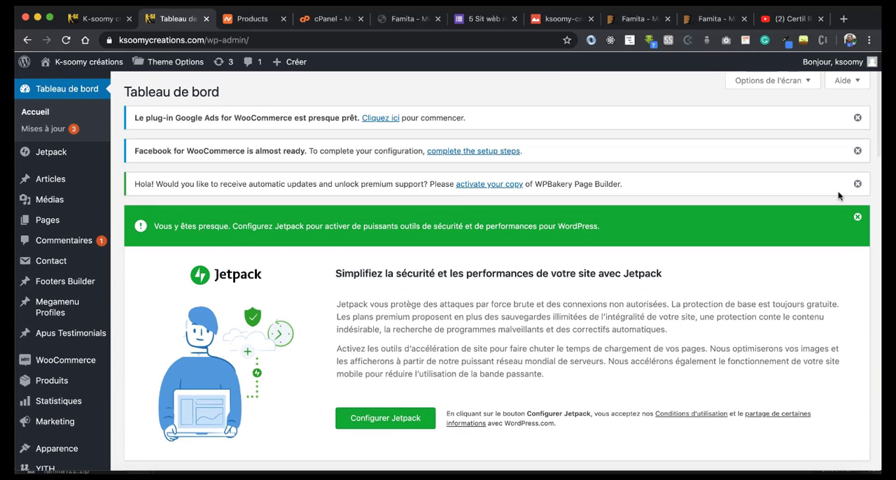
click(473, 151)
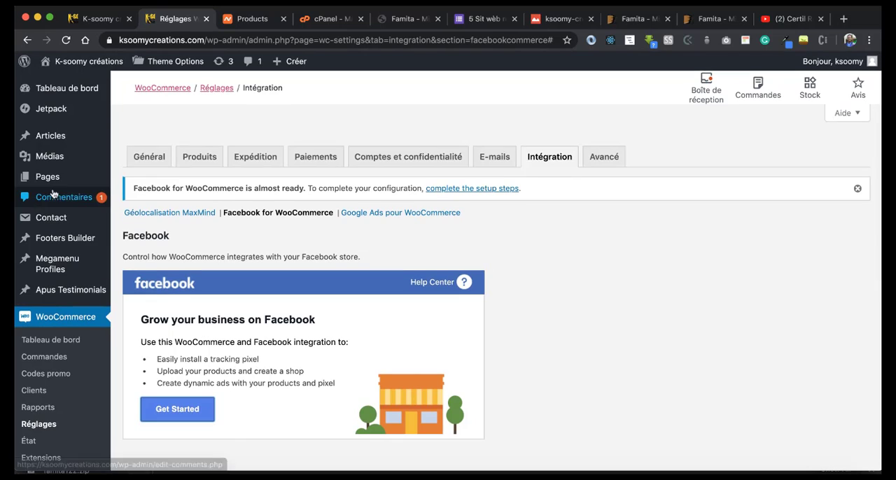
Step: Add a new page to the site from the pages list and title it Apropos
mouse_move(55, 183)
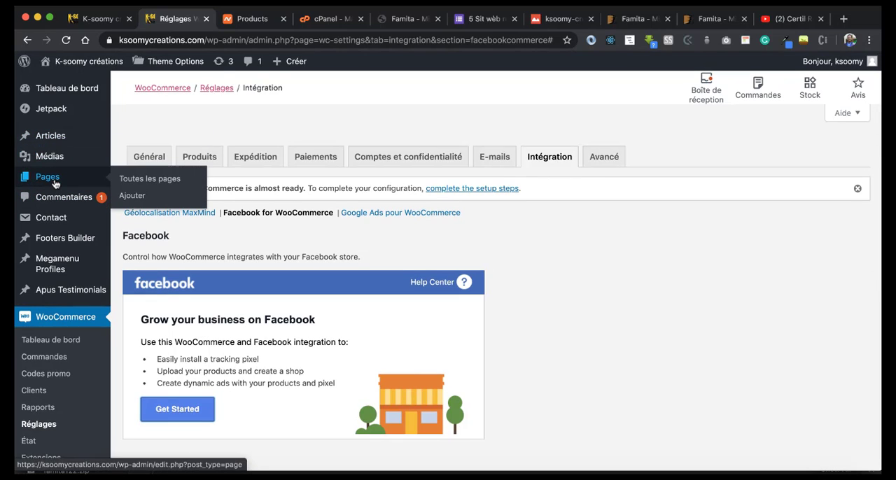
click(148, 183)
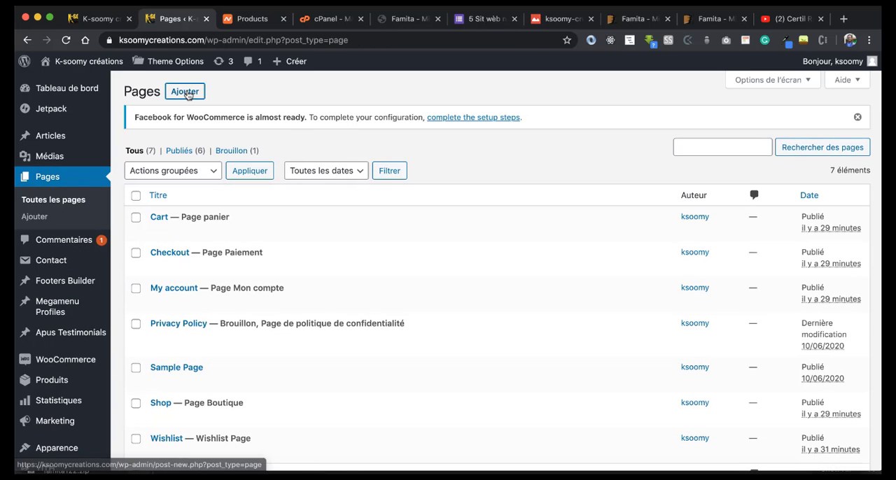
click(187, 93)
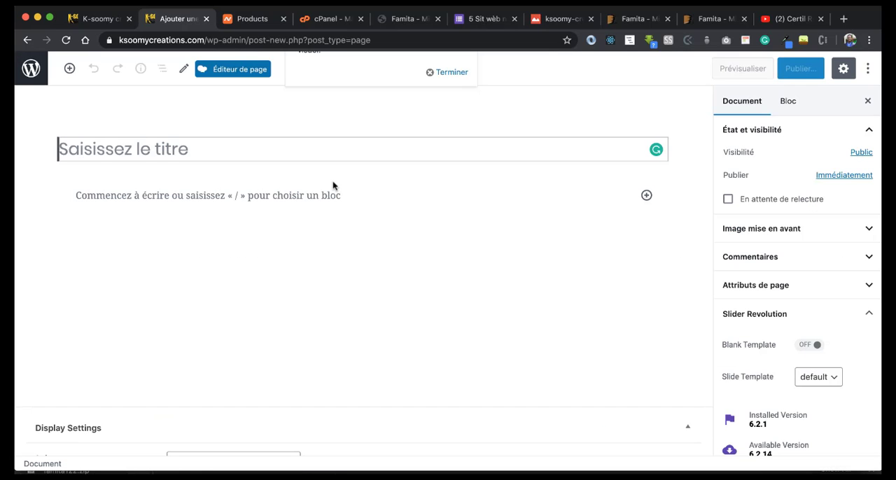
text(A)
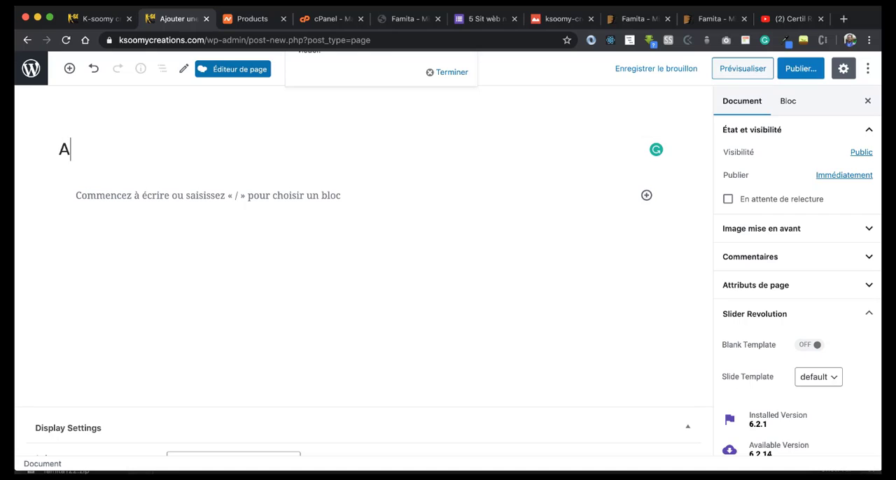
text(propos)
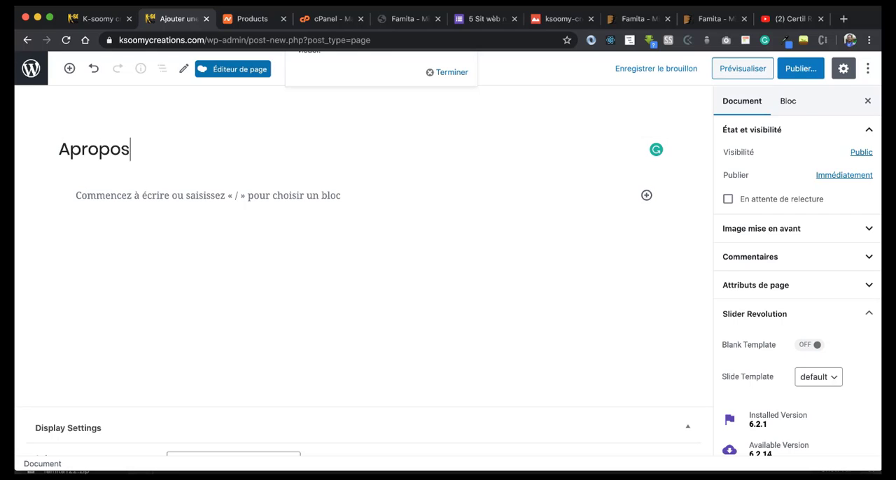
Step: Paste the paragraph beginning "Nous sommes une entreprise artisanale Haïtienne" into the Apropos page and publish the page
click(96, 209)
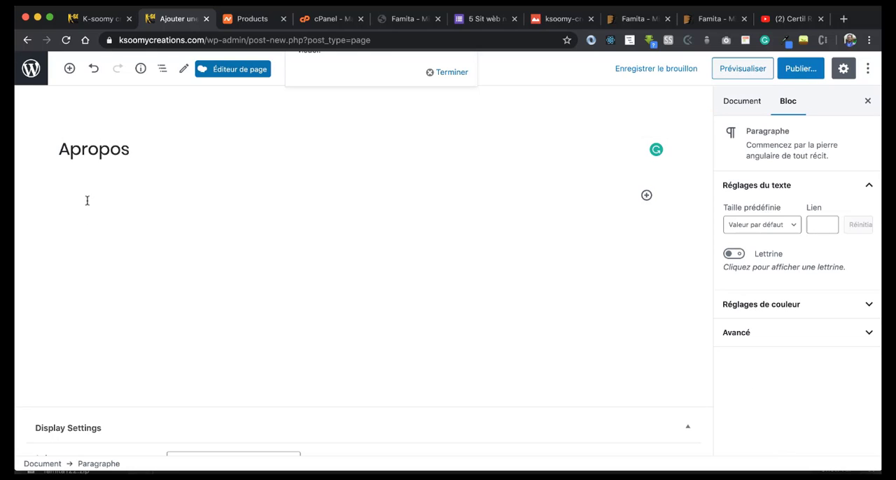
text(Nous sommes une entreprise artisanale Haïtienne qui innove à travers le crochet. Nous harmonisons la mode, le style et le crochet pour la fabrication de vêtements, de sandales et divers autres produits.)
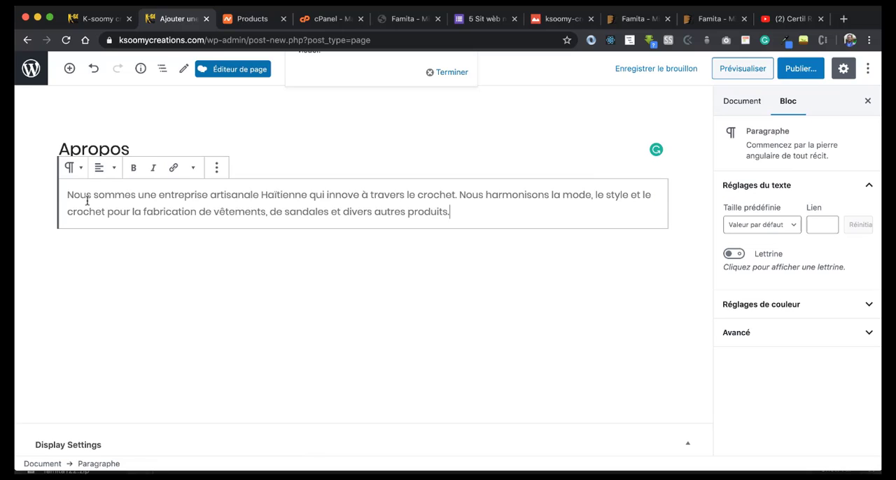
click(798, 70)
click(798, 67)
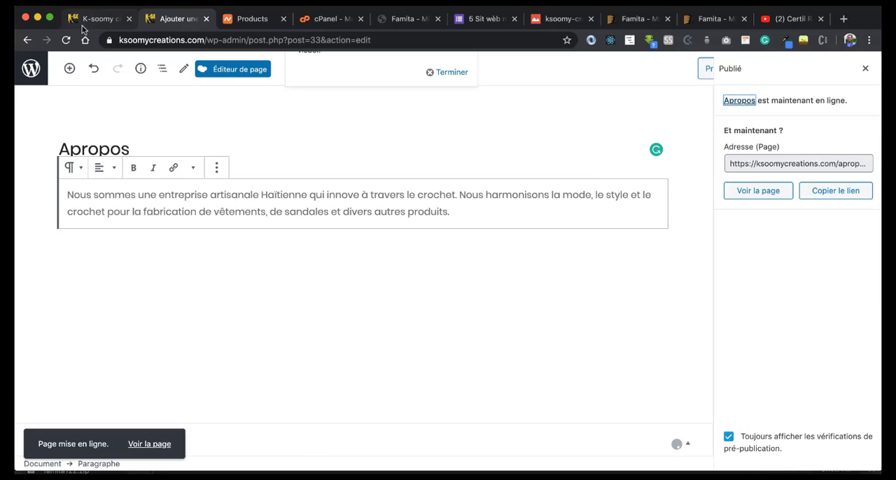
Step: Open the customizer from the live site, add the Apropos page to the menu-p menu and publish the change
click(91, 19)
click(156, 62)
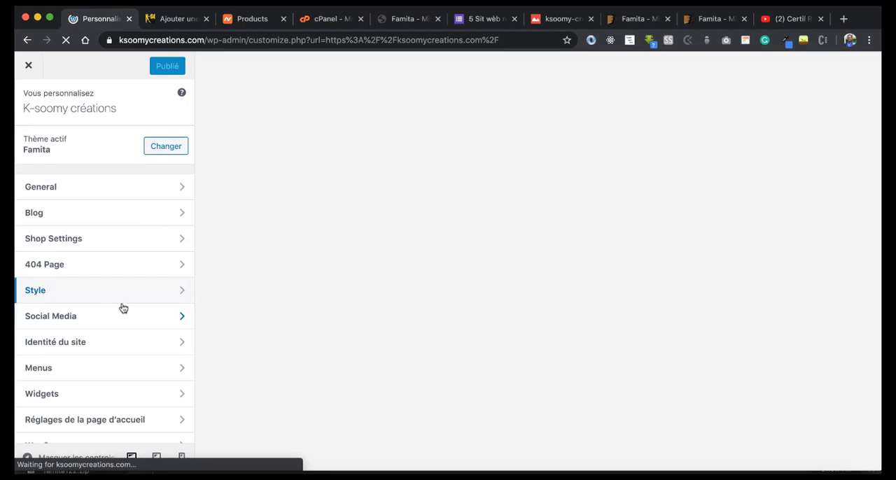
scroll(123, 308, down, 1)
scroll(123, 308, down, 1)
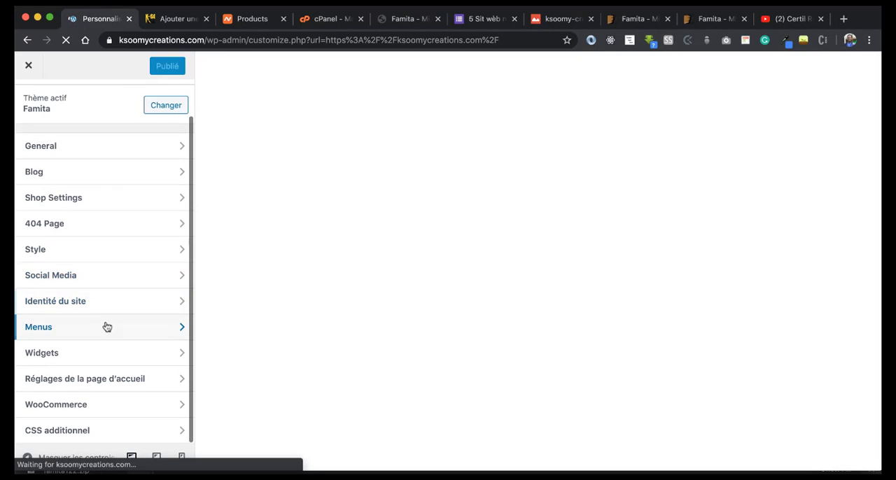
click(107, 327)
click(91, 155)
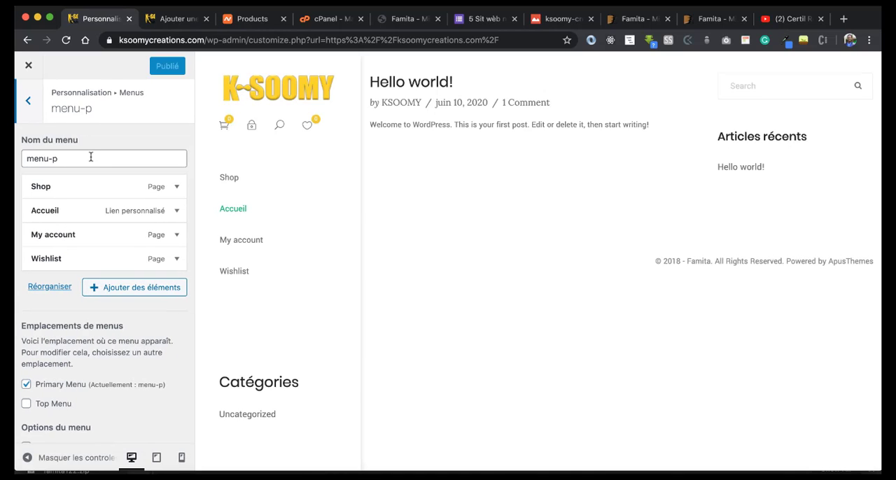
click(95, 288)
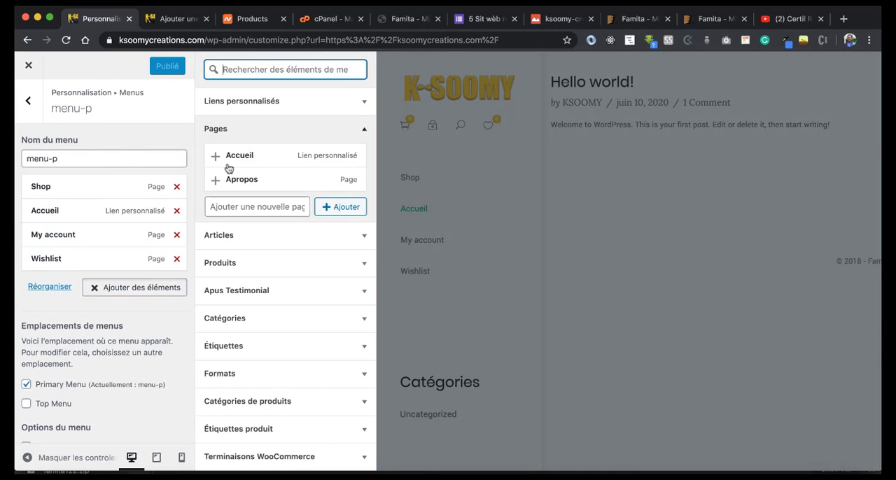
click(214, 179)
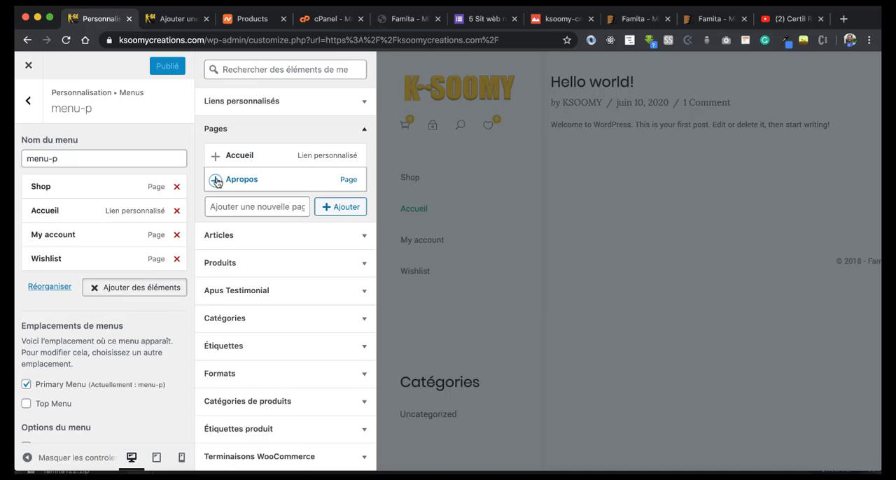
click(149, 67)
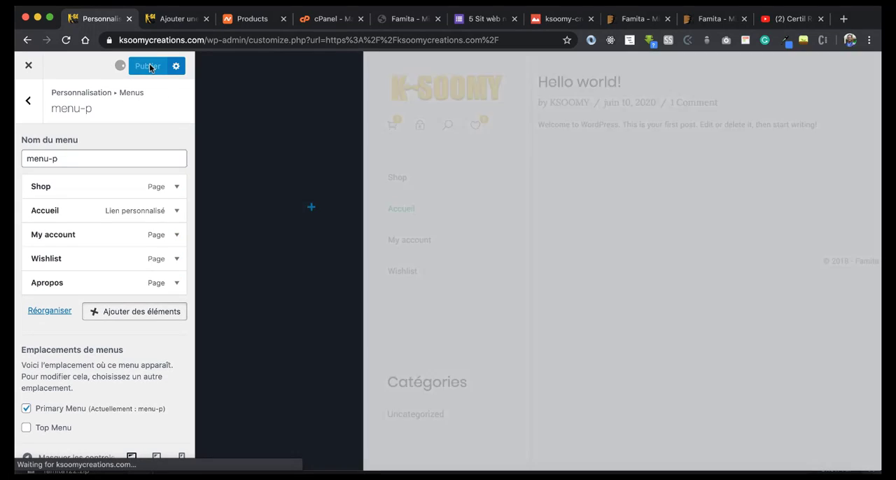
Step: Create another new page titled Accueil and open it in the Pagelayer editor, leaving the block editor
click(172, 19)
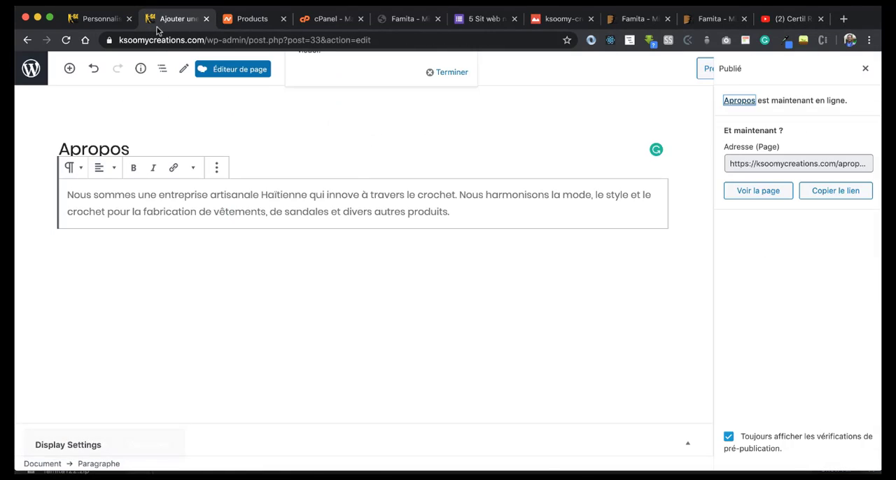
click(28, 42)
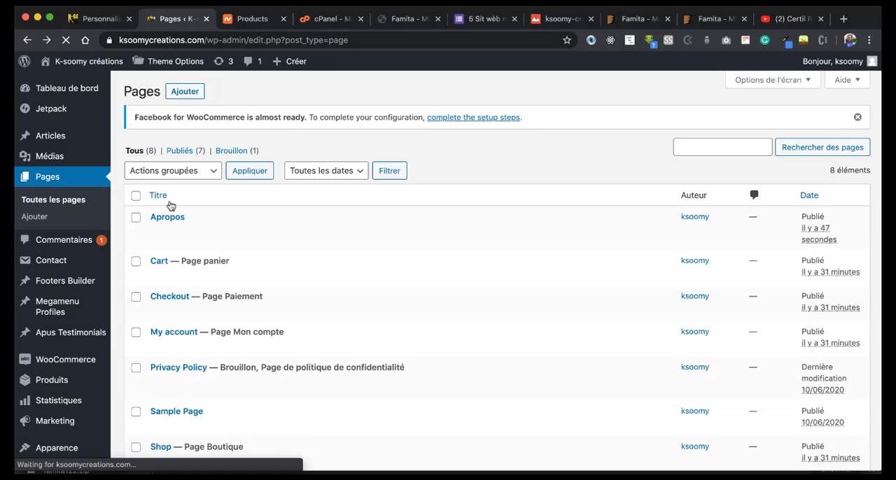
click(186, 92)
scroll(288, 254, down, 5)
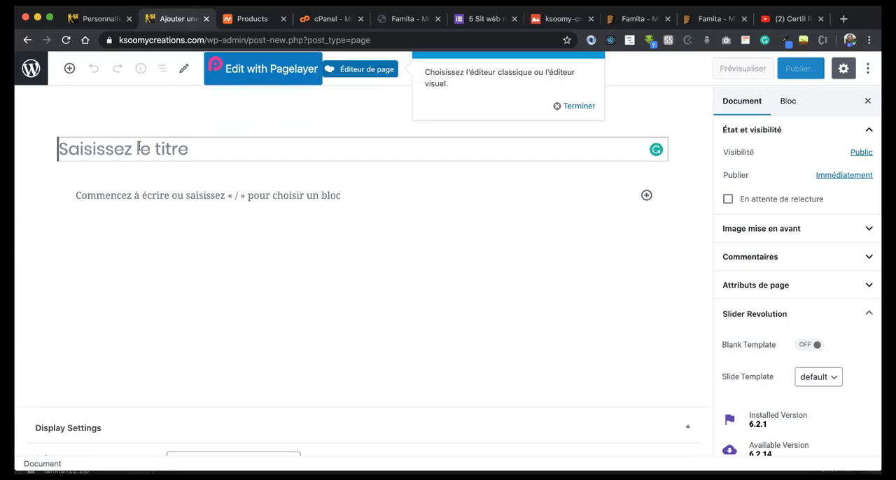
text(Accueil)
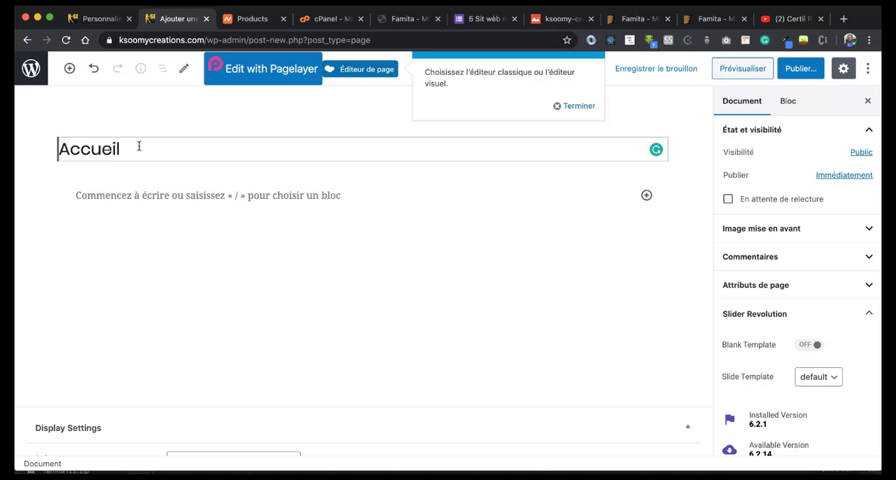
click(265, 69)
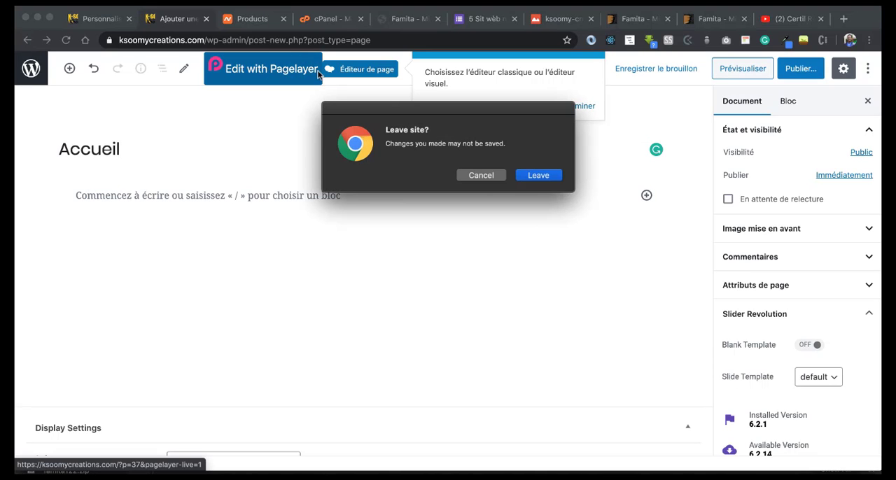
click(539, 174)
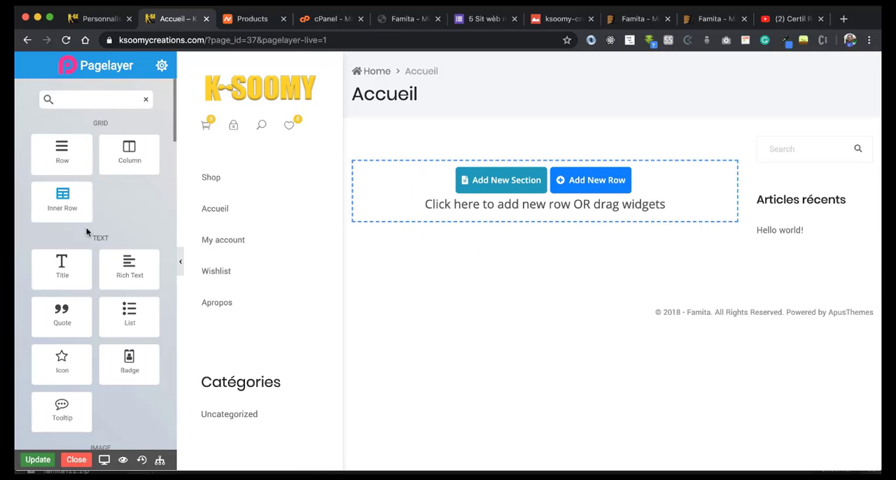
Step: Place an Image Slider widget in the empty content area of the Accueil page
scroll(88, 238, down, 5)
scroll(95, 248, down, 1)
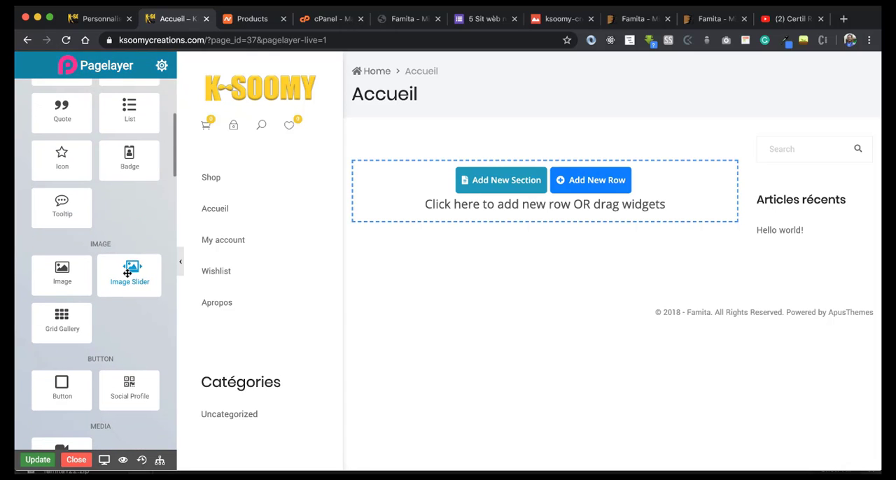
drag(127, 273, 484, 198)
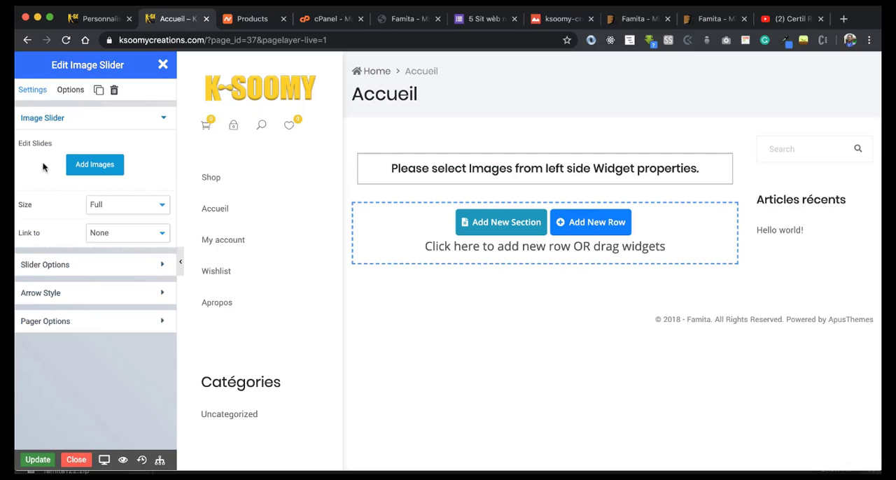
Step: Upload the four remaining product photos from Downloads for the image slider and create a new gallery from the five selected images
click(91, 167)
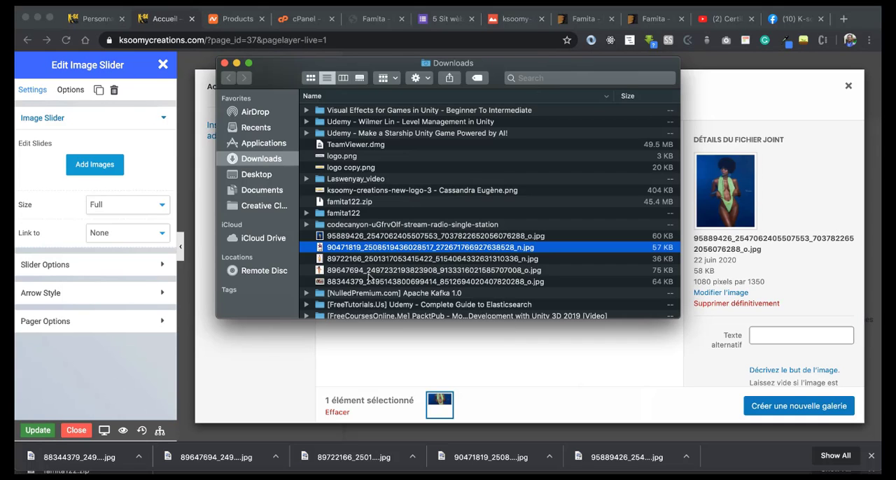
shift+click(369, 278)
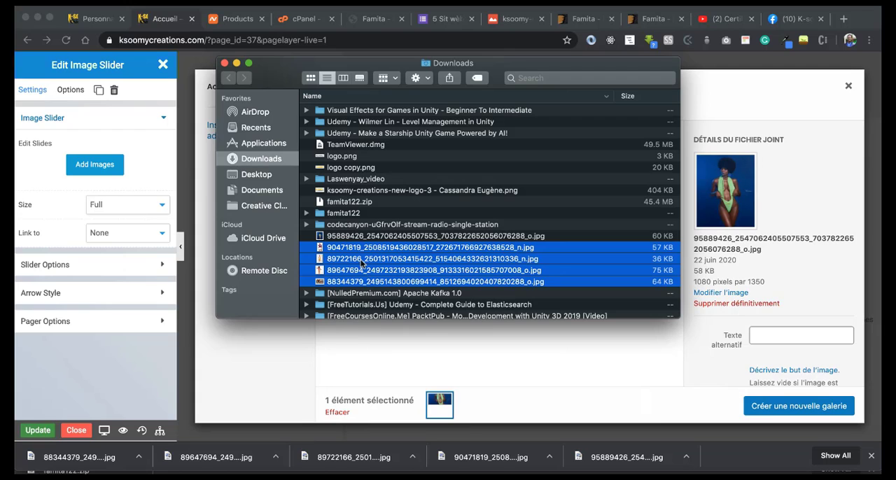
drag(369, 279, 436, 354)
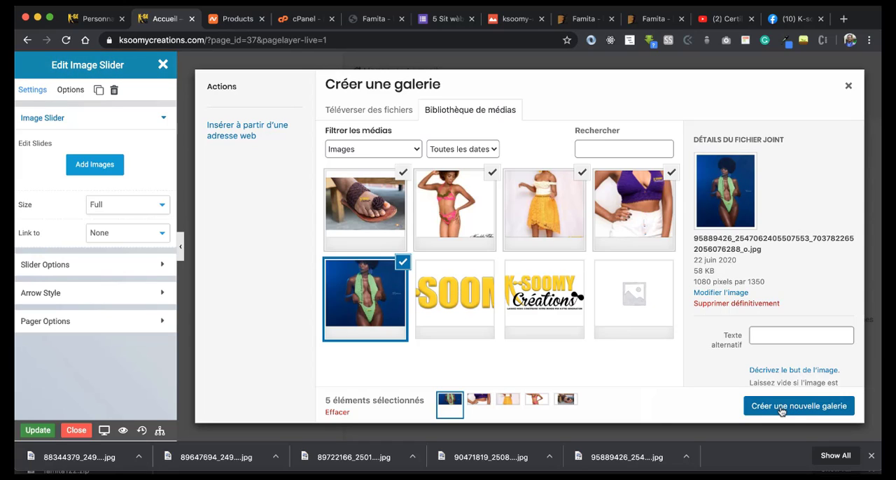
scroll(777, 380, down, 4)
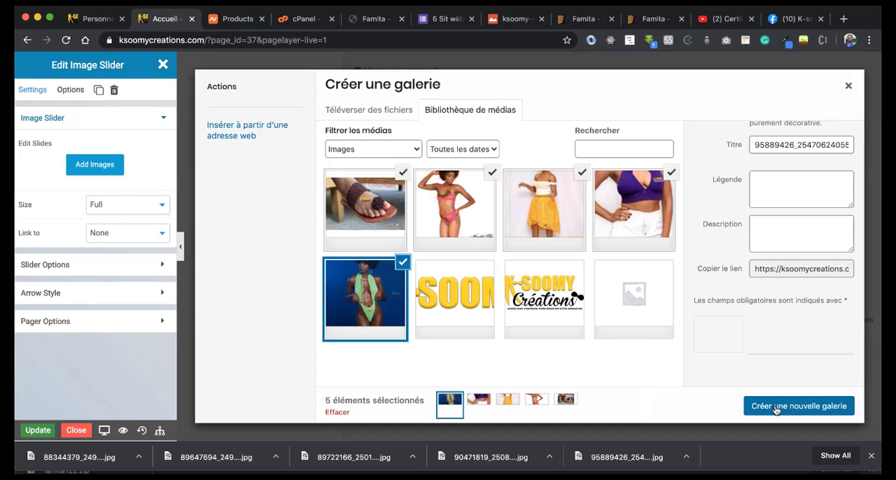
click(775, 410)
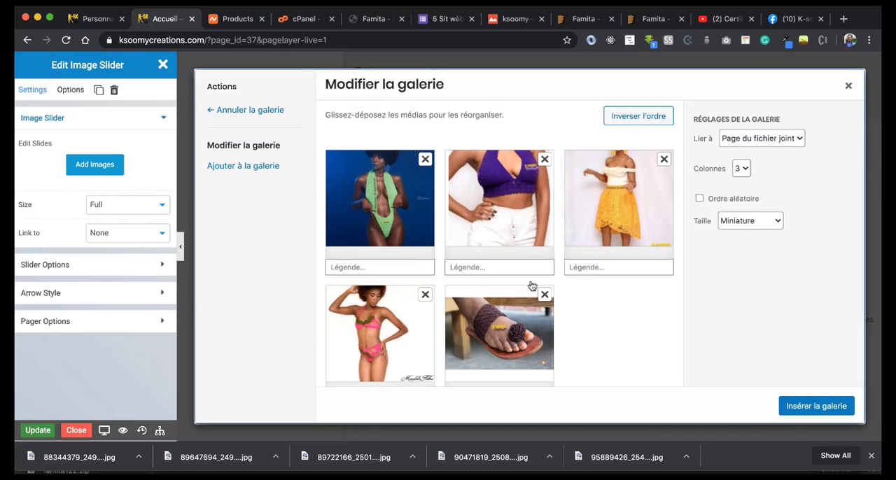
Step: Insert the five-image gallery into the Accueil page's Image Slider and review the slides on the page
scroll(531, 286, down, 1)
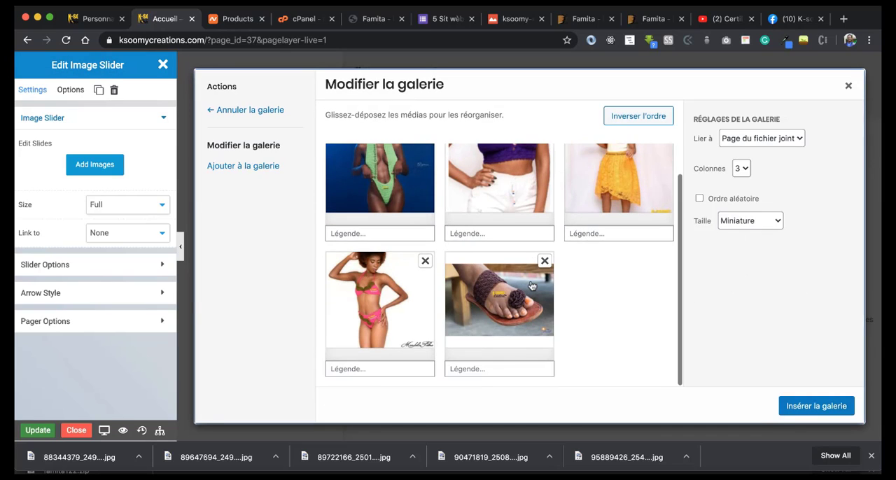
click(799, 407)
scroll(640, 309, down, 10)
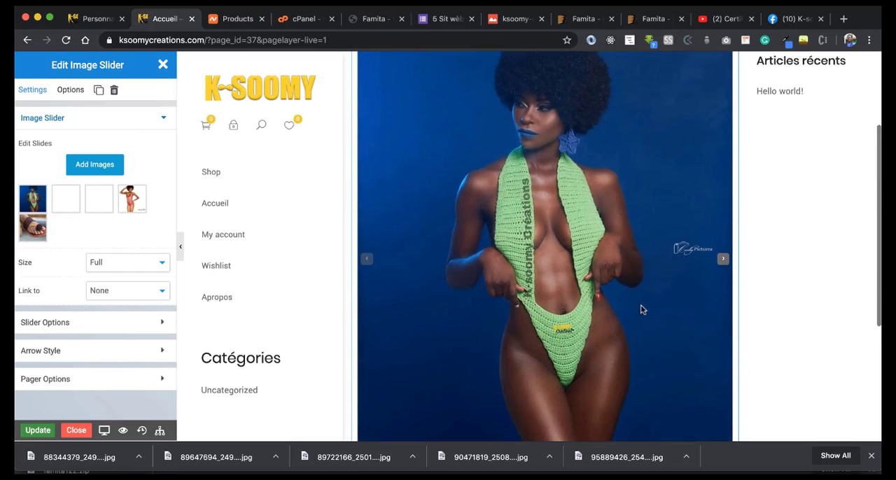
scroll(640, 310, up, 5)
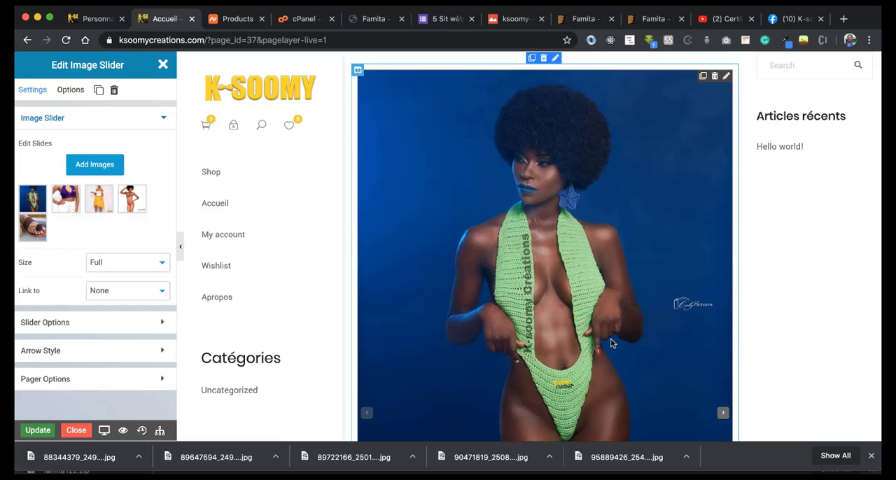
scroll(611, 343, down, 5)
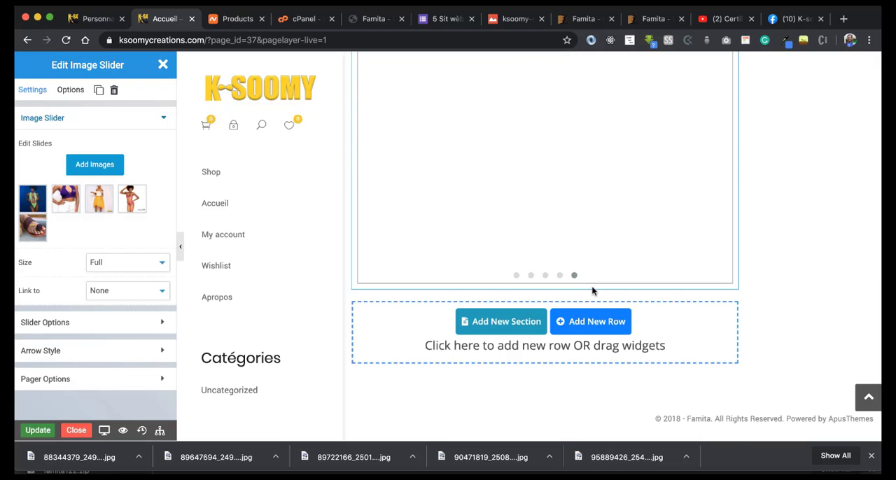
scroll(591, 290, up, 5)
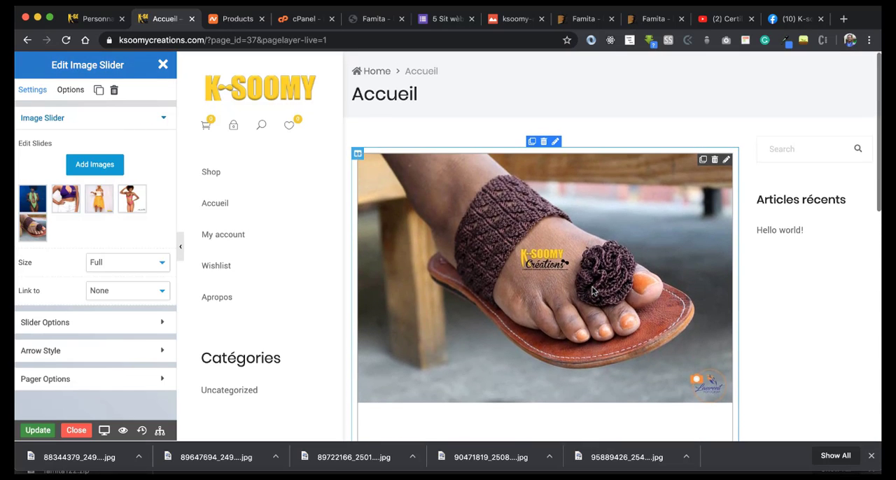
scroll(591, 290, down, 2)
Step: Set the image slider's slideshow speed to 3100 and turn on Adaptive Height
scroll(160, 325, down, 2)
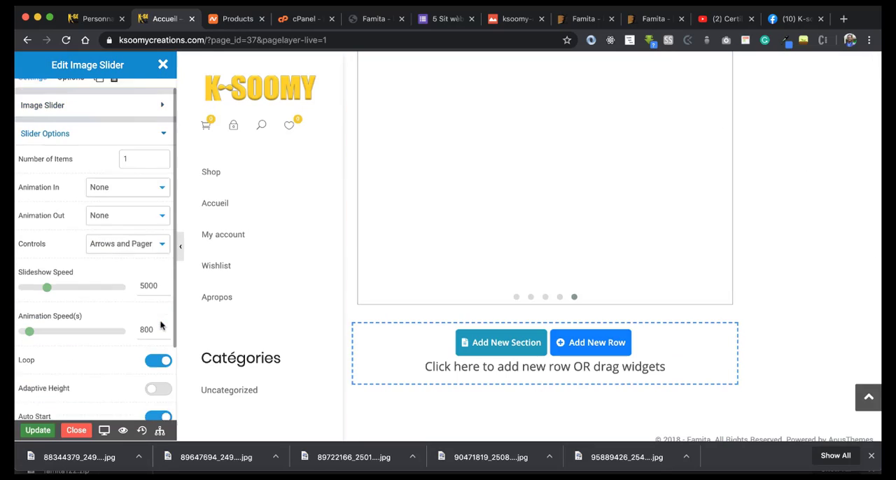
scroll(160, 324, up, 2)
drag(47, 299, 38, 301)
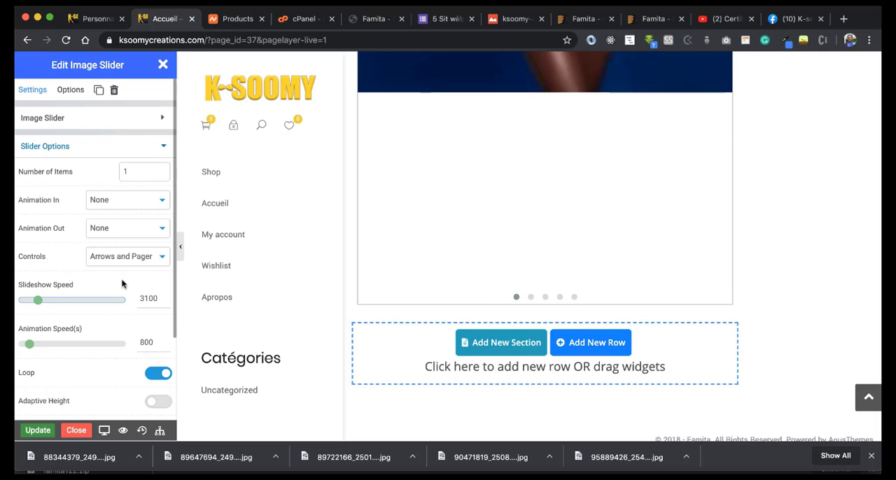
click(112, 200)
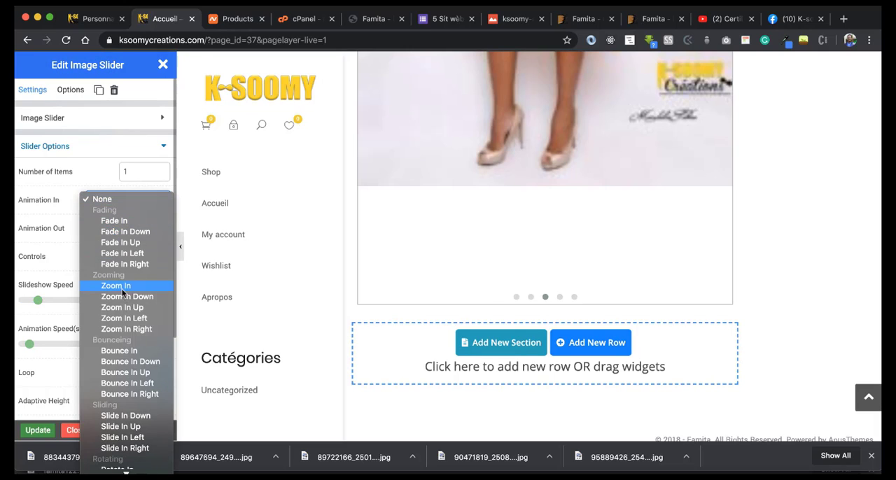
click(187, 156)
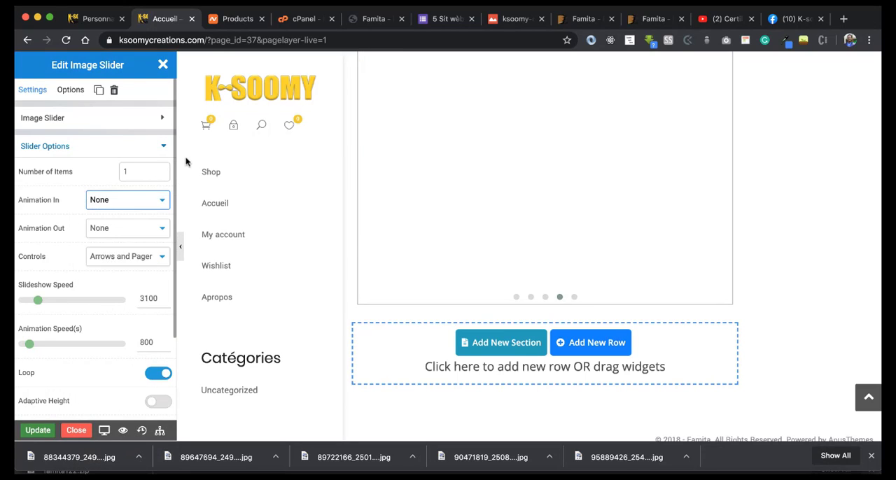
scroll(105, 228, down, 3)
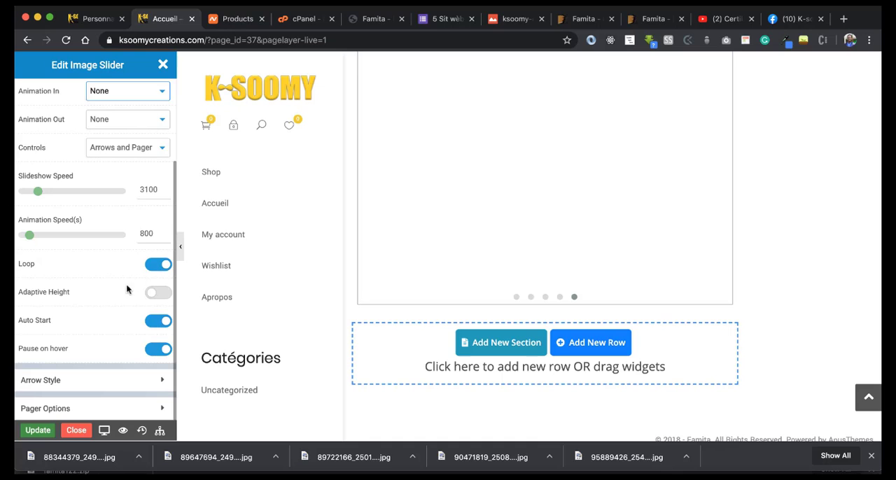
click(155, 292)
scroll(457, 244, down, 5)
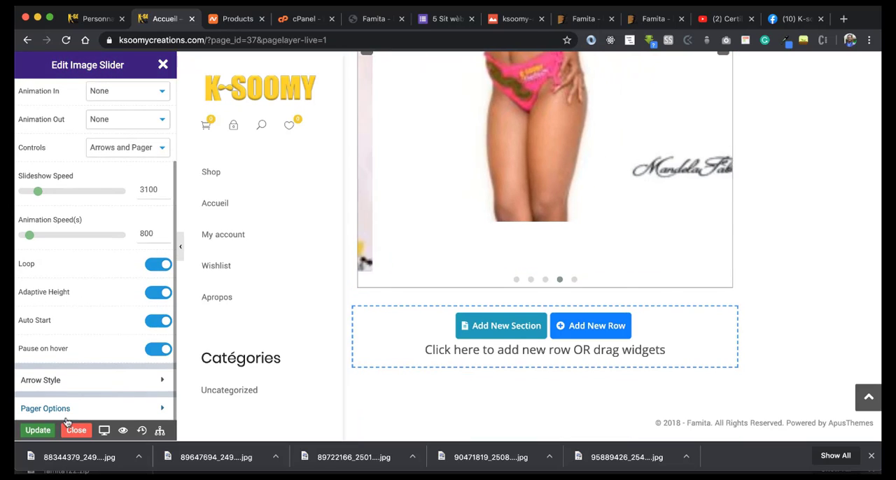
Step: Save the page changes, closing the Pagelayer editor, and publish the Accueil page
click(38, 429)
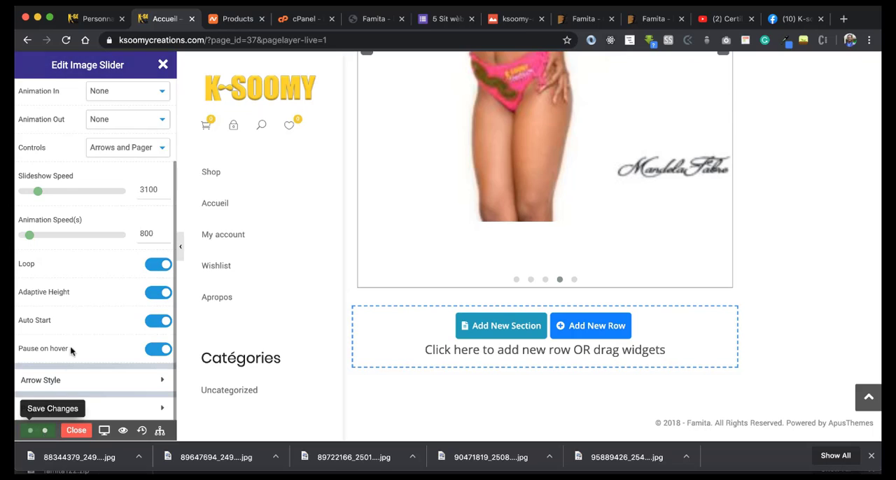
click(79, 431)
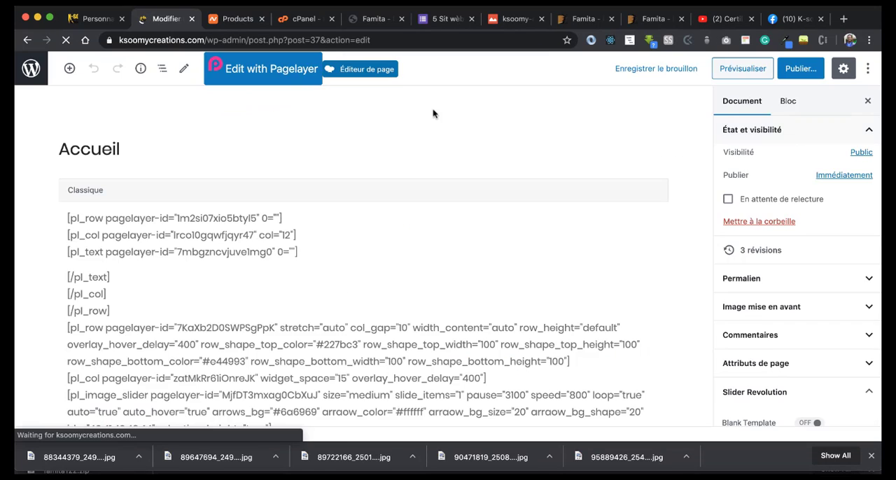
scroll(375, 242, down, 5)
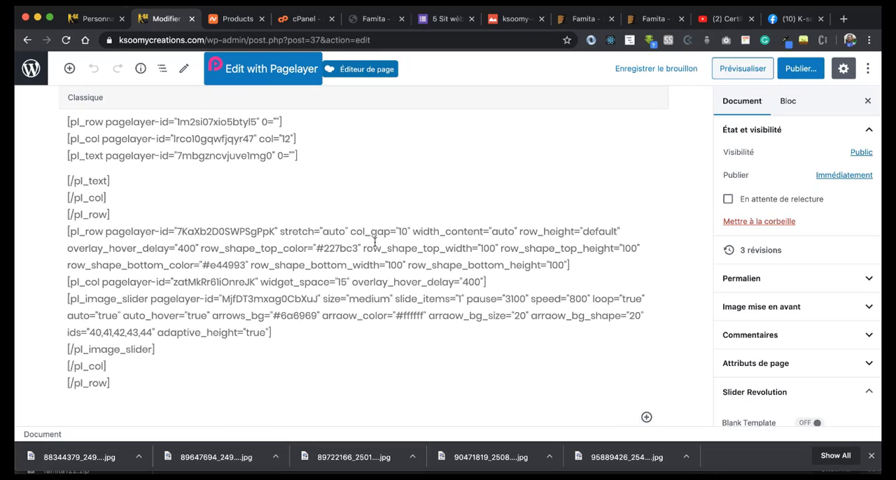
scroll(374, 242, up, 2)
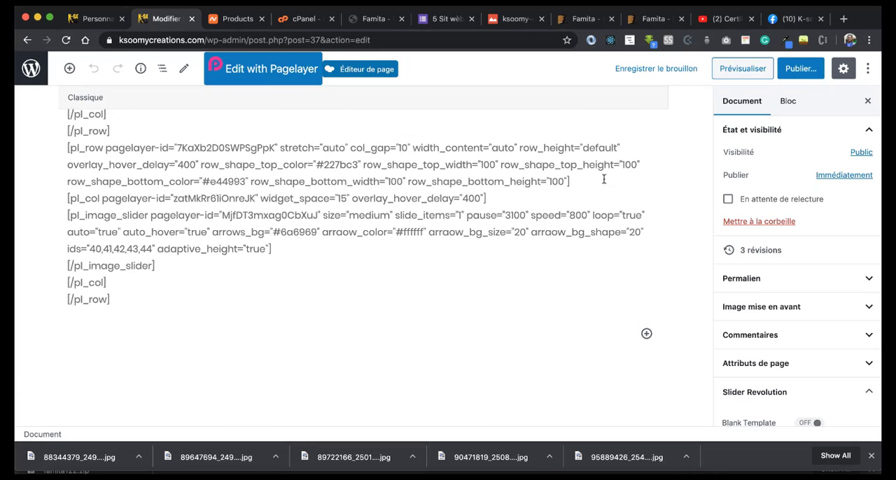
click(798, 69)
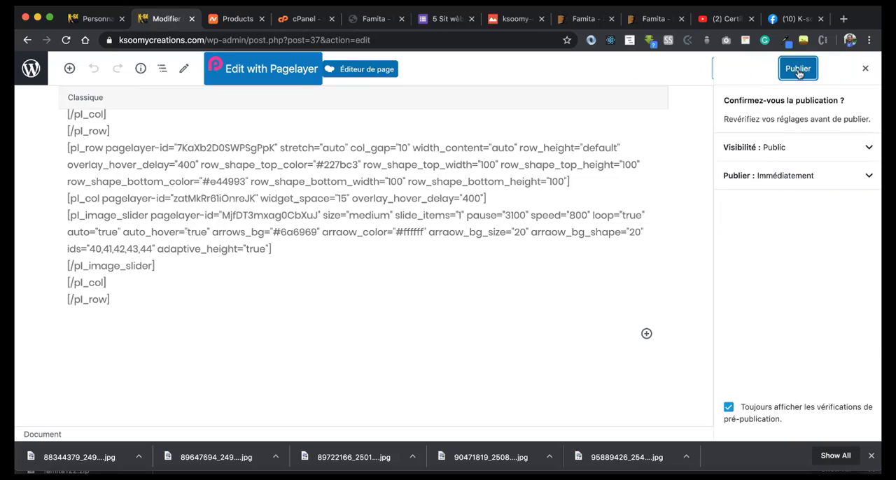
click(798, 69)
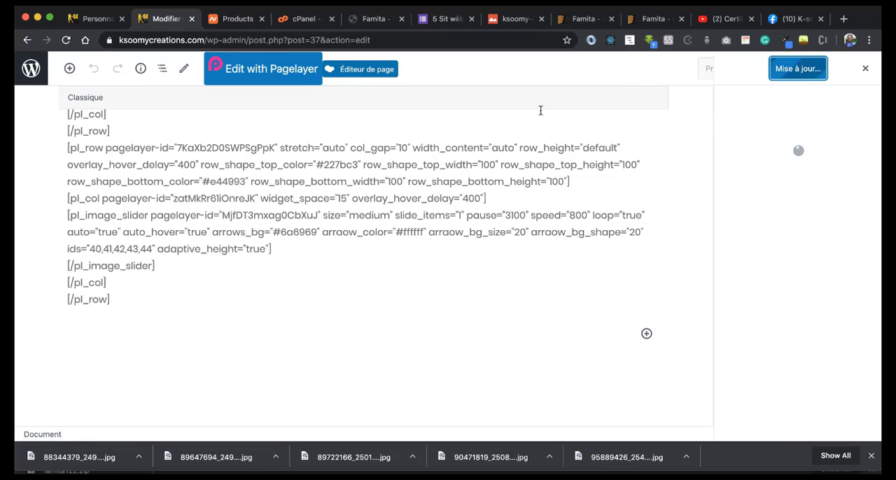
Step: In the customizer's homepage settings, assign the Accueil page as the static homepage
click(73, 19)
scroll(91, 287, down, 2)
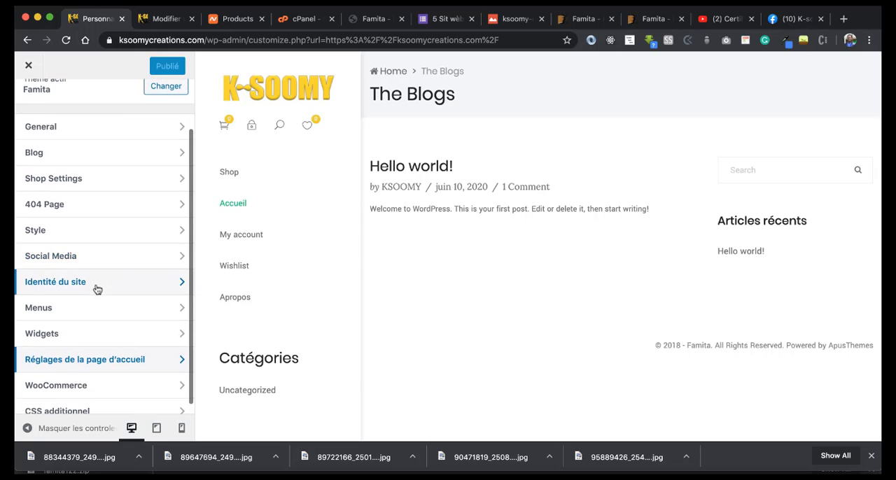
click(89, 359)
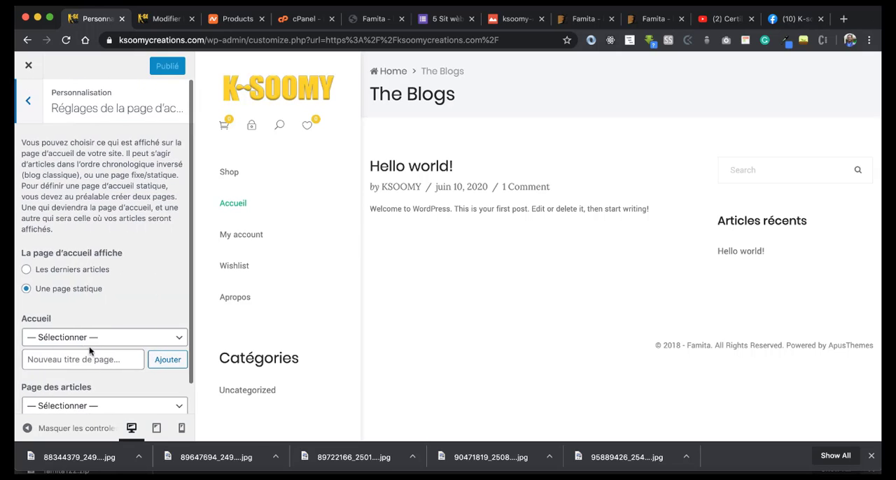
scroll(87, 339, down, 1)
click(73, 318)
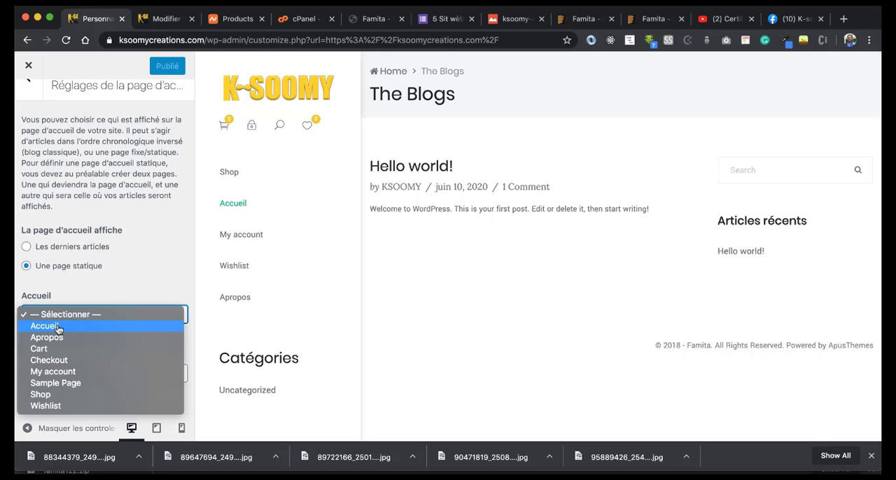
click(59, 327)
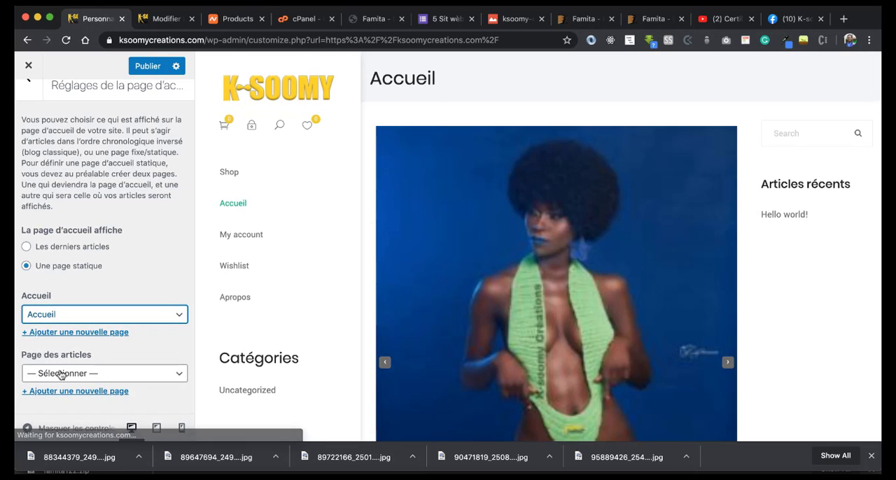
Step: Choose Shop as the posts page and publish the homepage settings, leaving the customizer
click(73, 377)
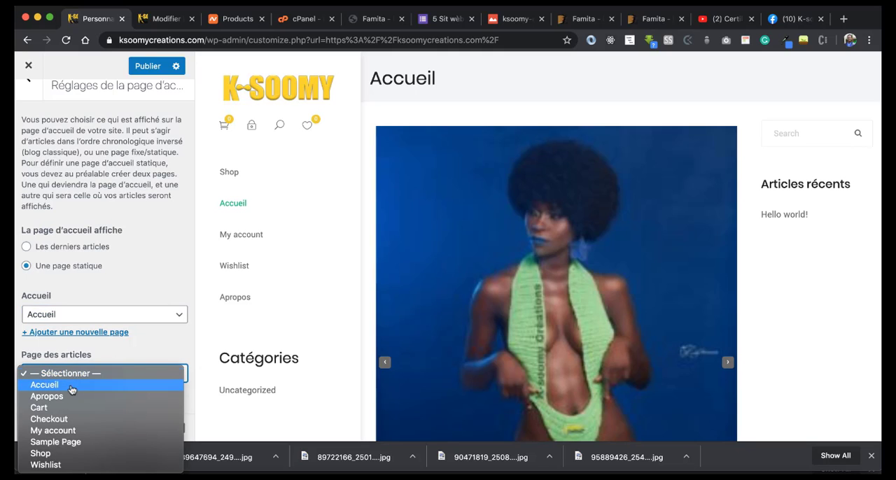
click(59, 453)
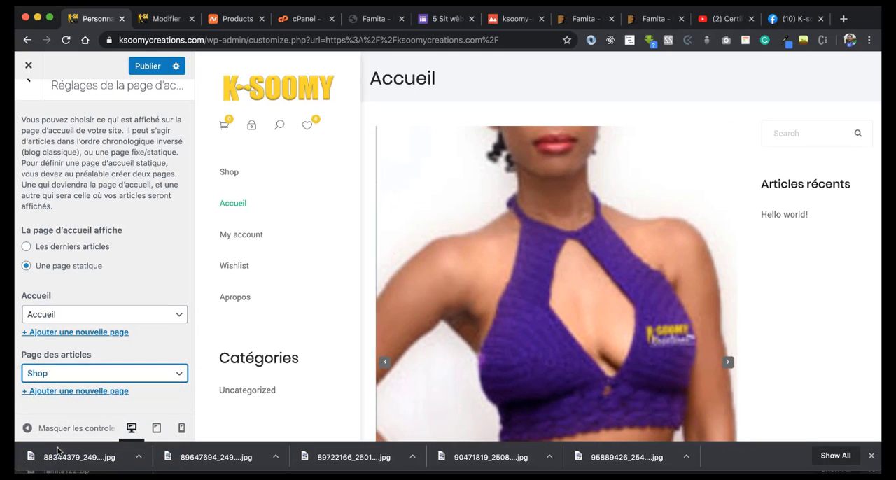
click(144, 66)
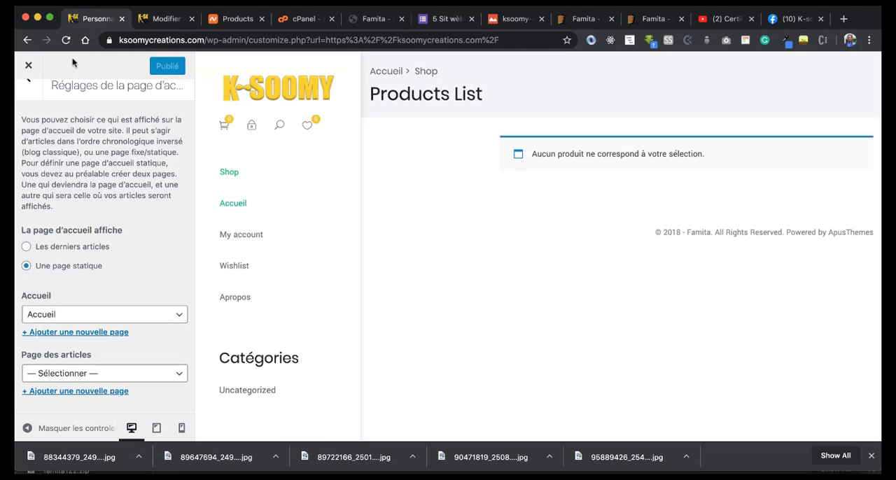
click(30, 66)
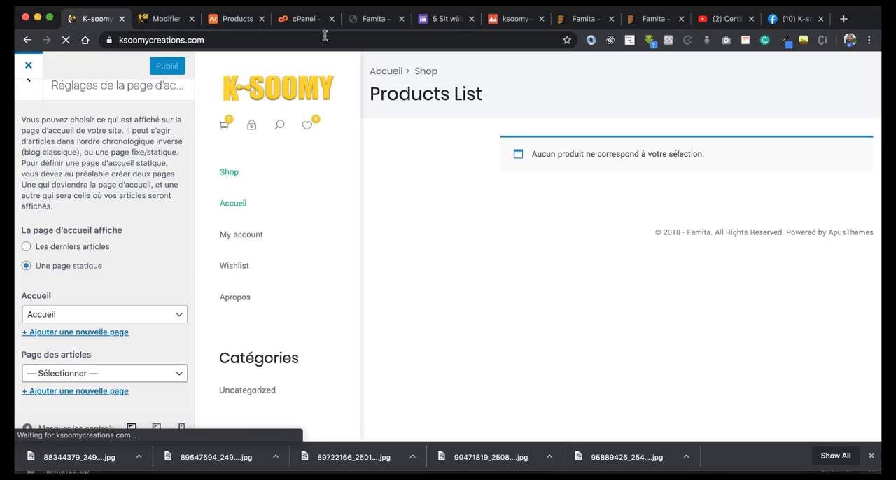
Step: Examine the live homepage, checking how the image slider rotates and fits the Accueil page
scroll(412, 155, down, 5)
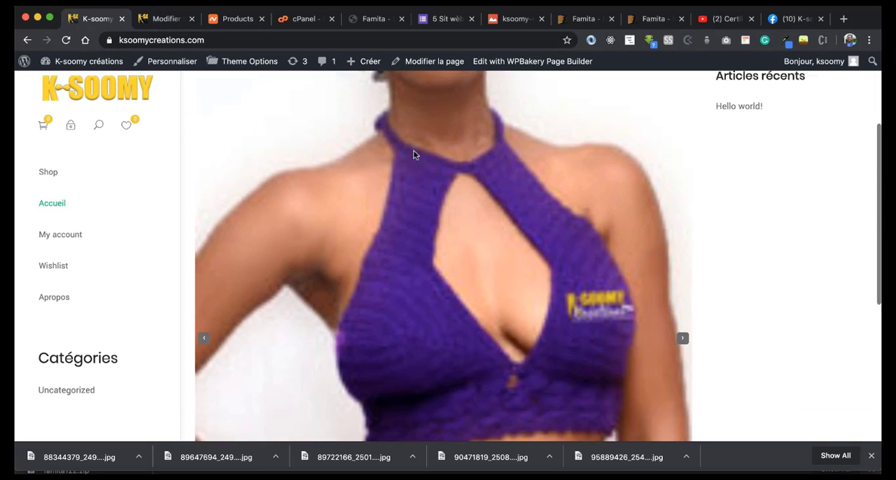
scroll(413, 155, up, 5)
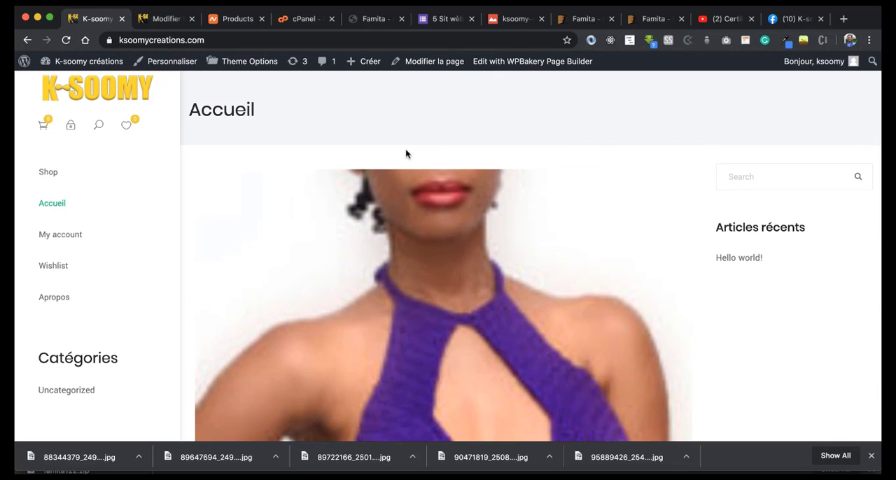
scroll(434, 264, down, 3)
scroll(433, 264, down, 4)
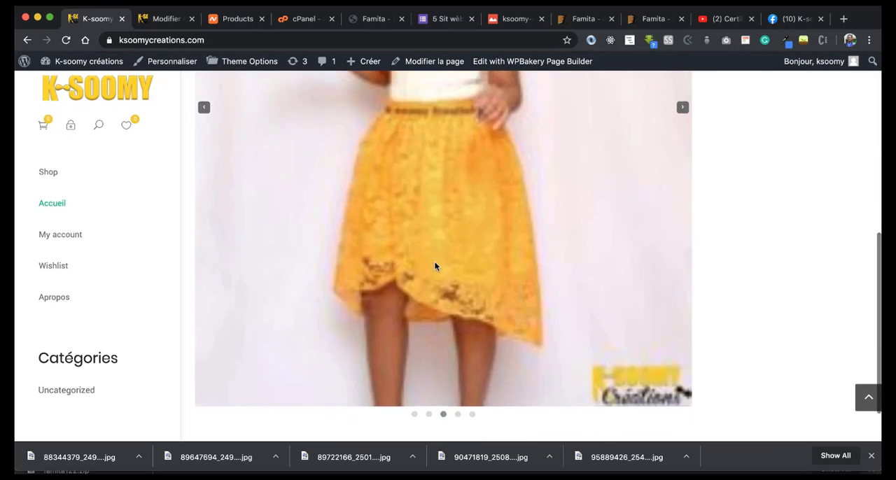
scroll(434, 264, up, 6)
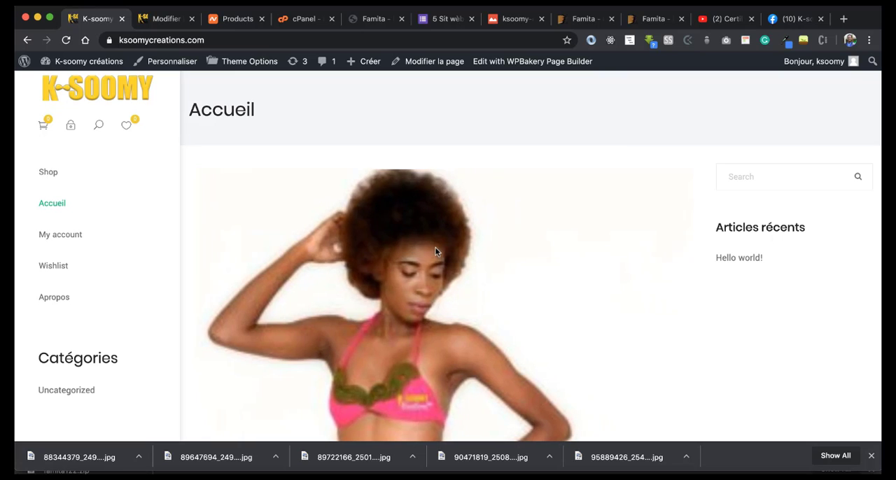
scroll(434, 250, down, 5)
scroll(428, 251, up, 5)
scroll(426, 250, down, 5)
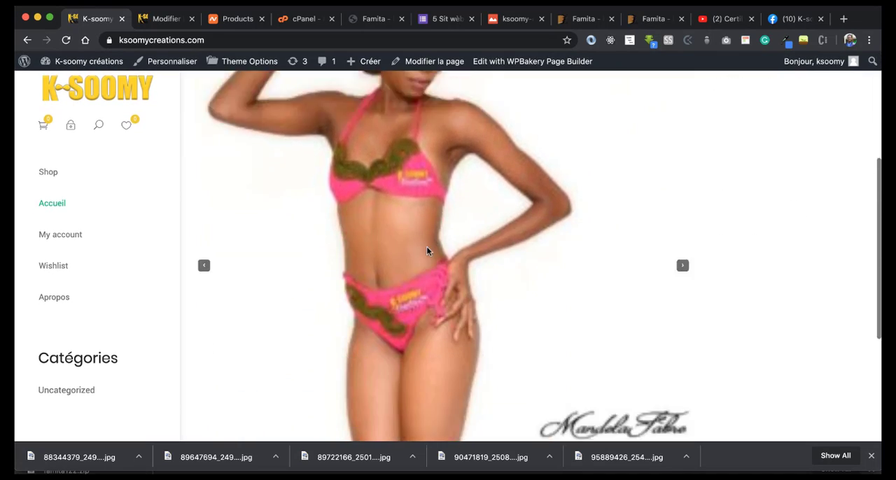
scroll(426, 249, down, 3)
scroll(426, 249, up, 5)
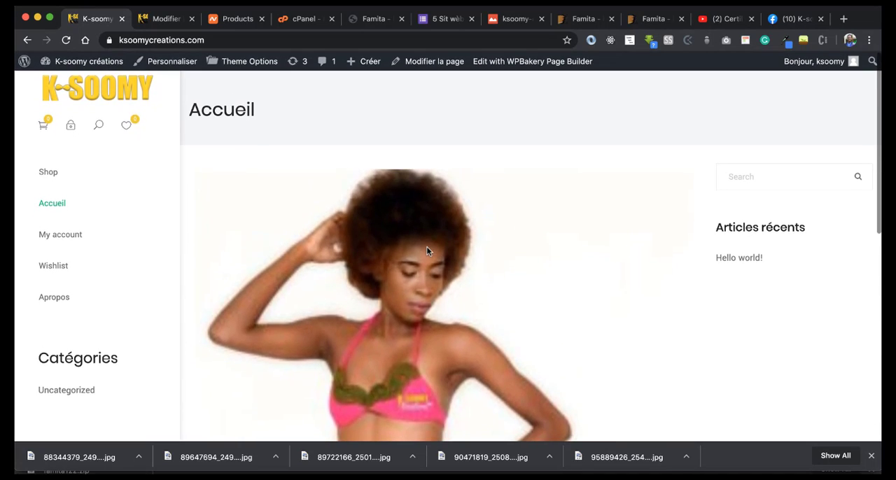
scroll(448, 245, down, 2)
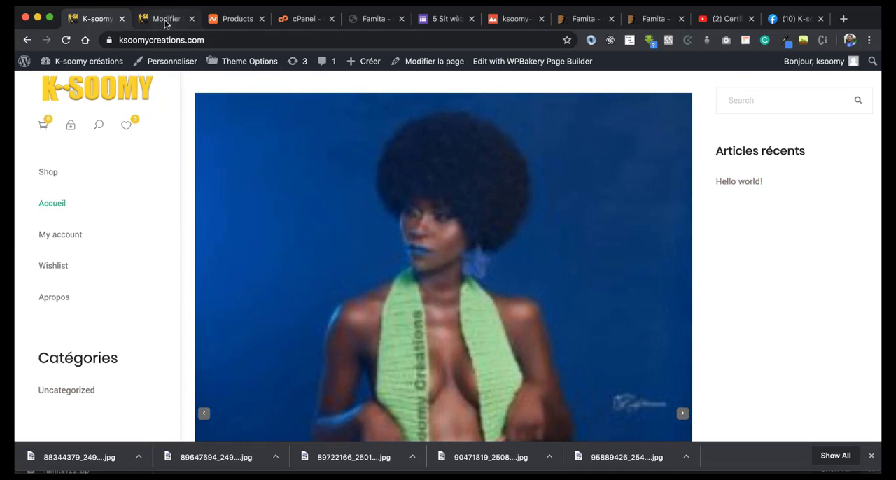
Step: Switch to the YouTube channel's video list and browse the older videos
click(173, 21)
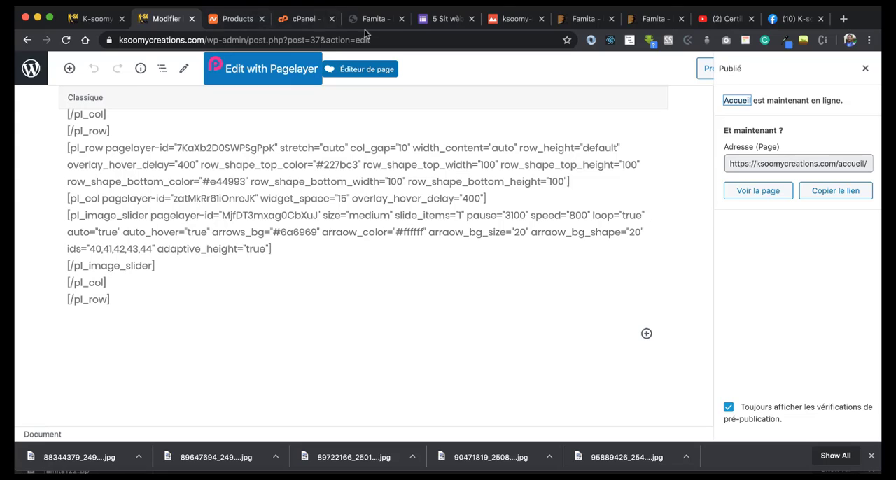
click(724, 19)
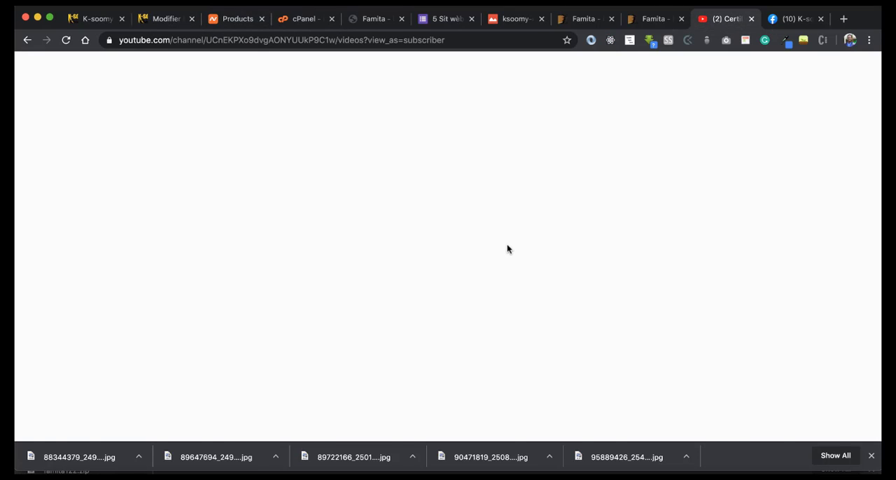
scroll(473, 300, down, 1)
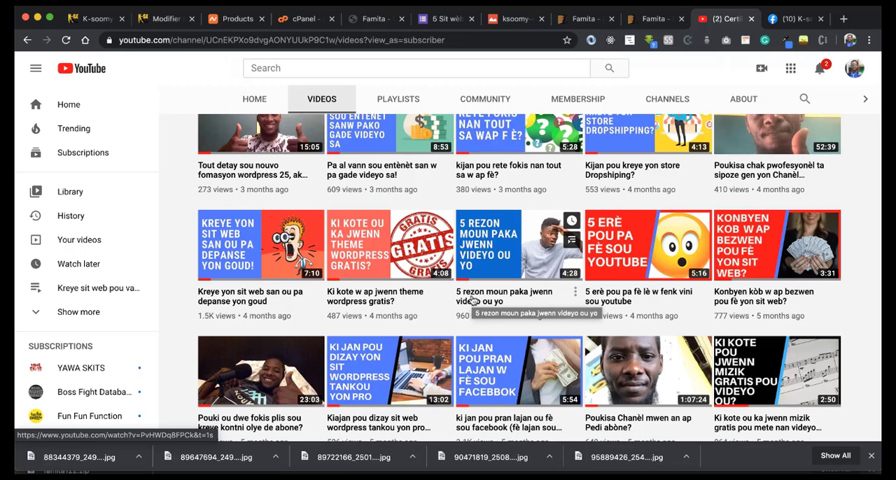
Step: Return from YouTube to the K-soomy créations site and look over the Accueil page's editor content
scroll(473, 300, up, 3)
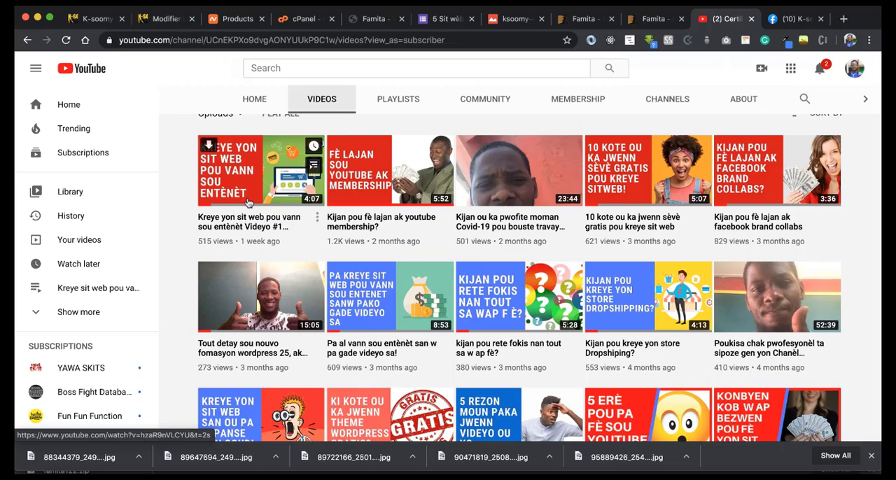
click(91, 23)
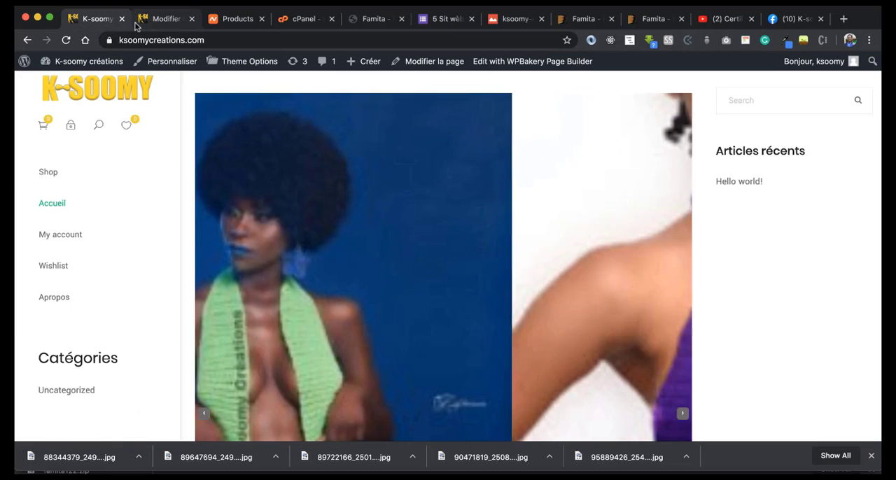
click(146, 24)
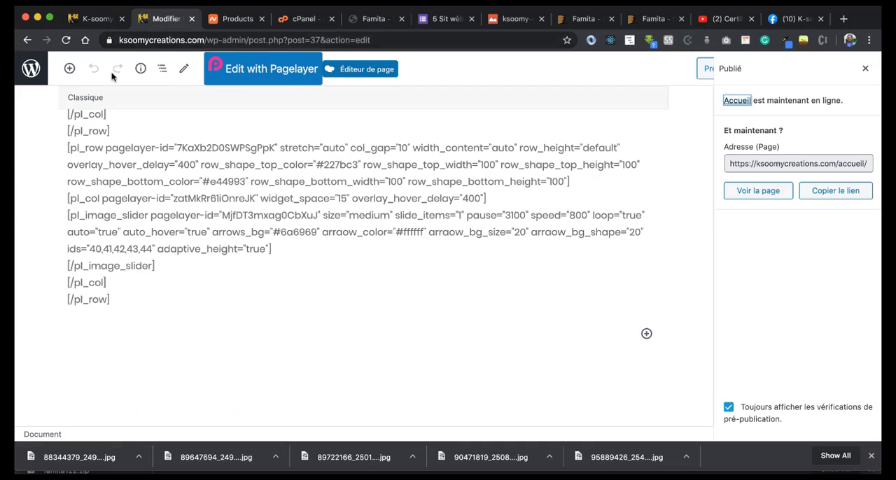
scroll(158, 178, up, 5)
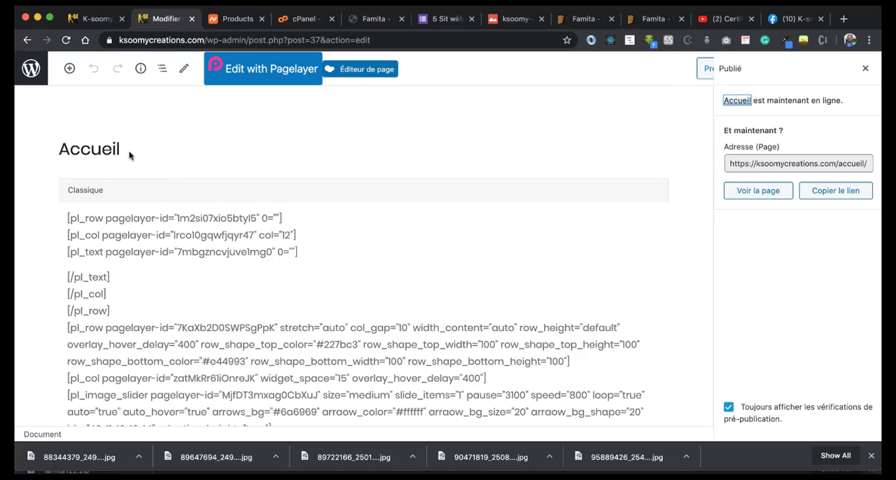
Step: Add two post categories named Sandale and Soulier
click(28, 41)
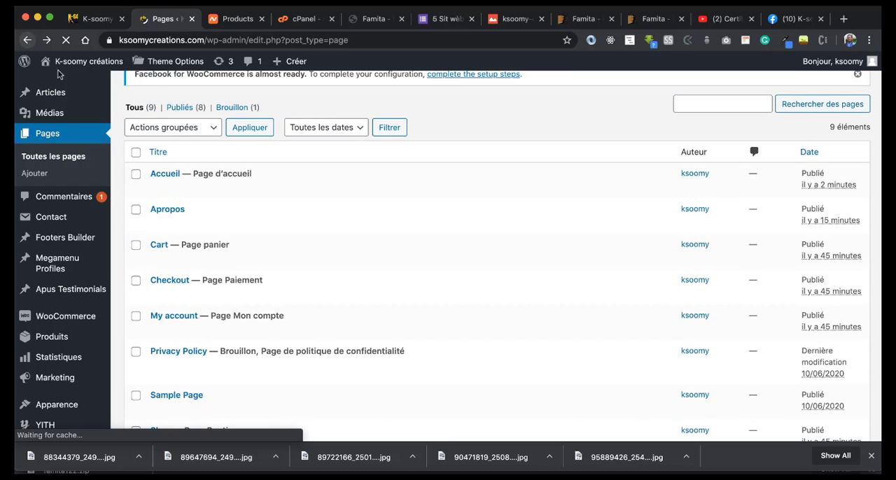
mouse_move(52, 92)
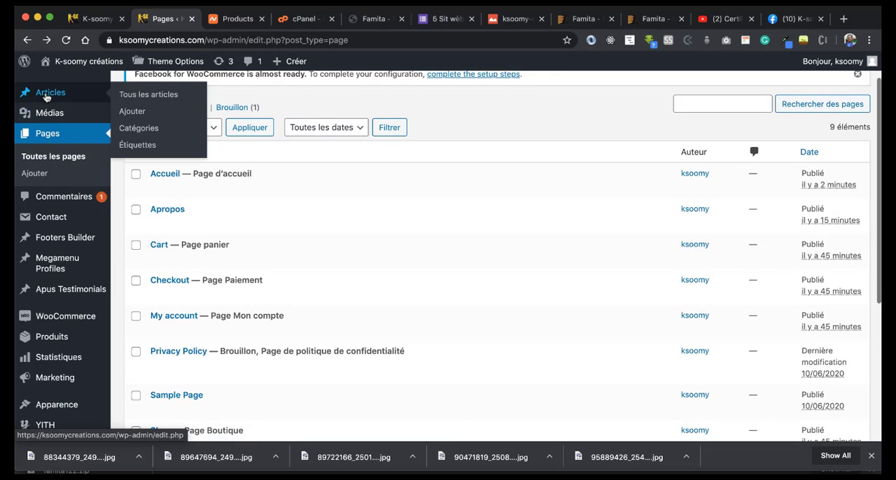
click(142, 133)
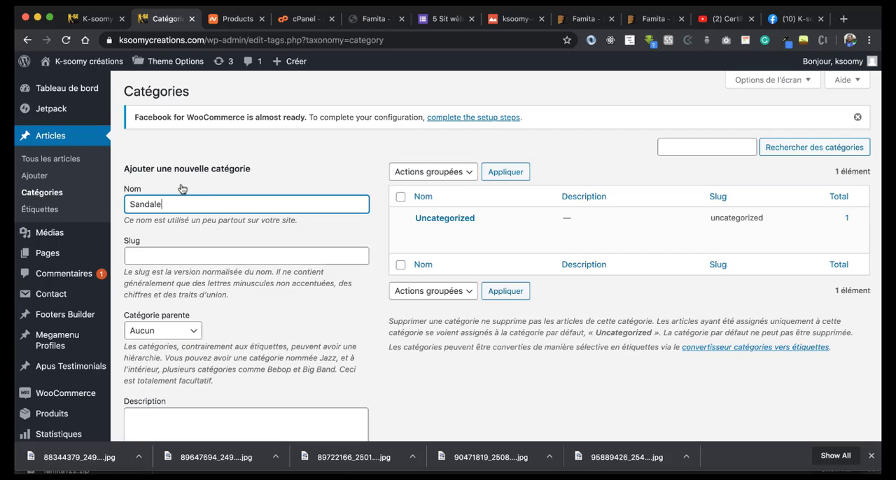
text(Sandale)
key(Return)
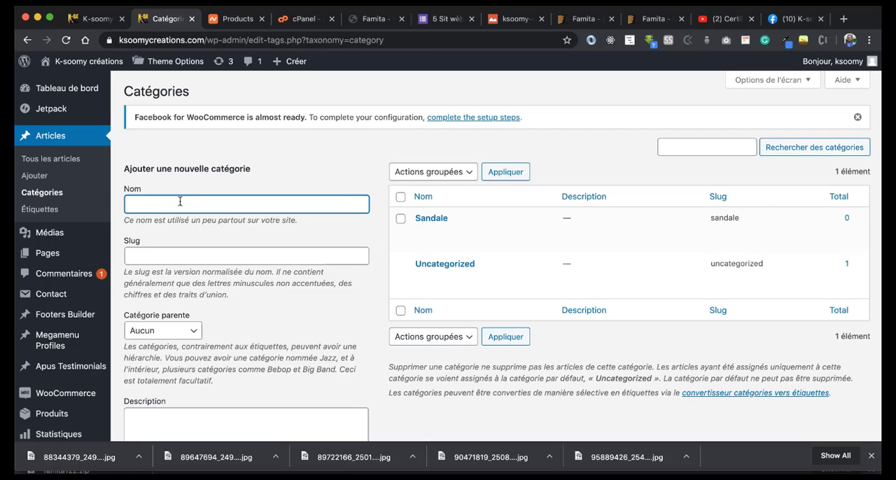
text(Soulier)
key(Return)
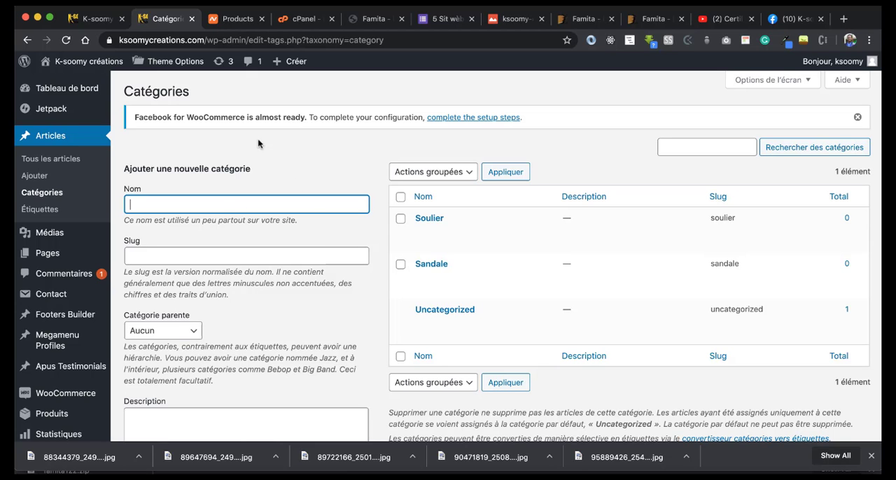
Step: Move the "Hello world!" post to the trash
scroll(280, 231, down, 5)
scroll(286, 247, up, 5)
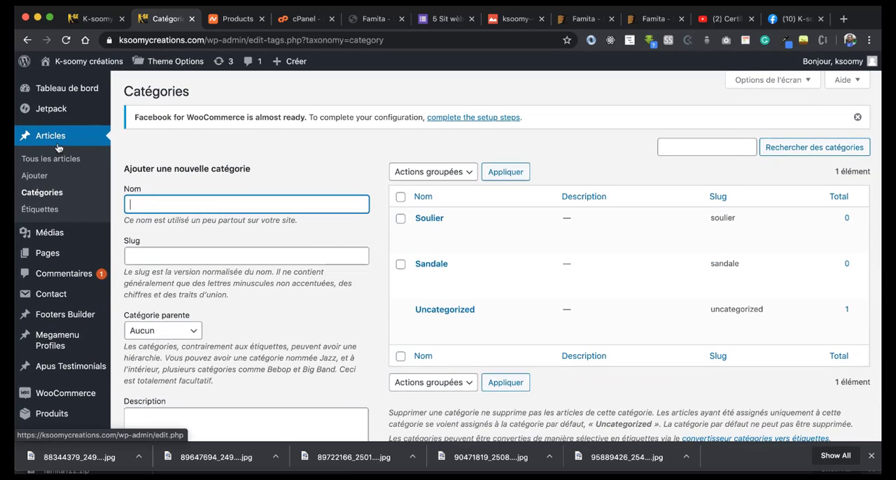
click(47, 166)
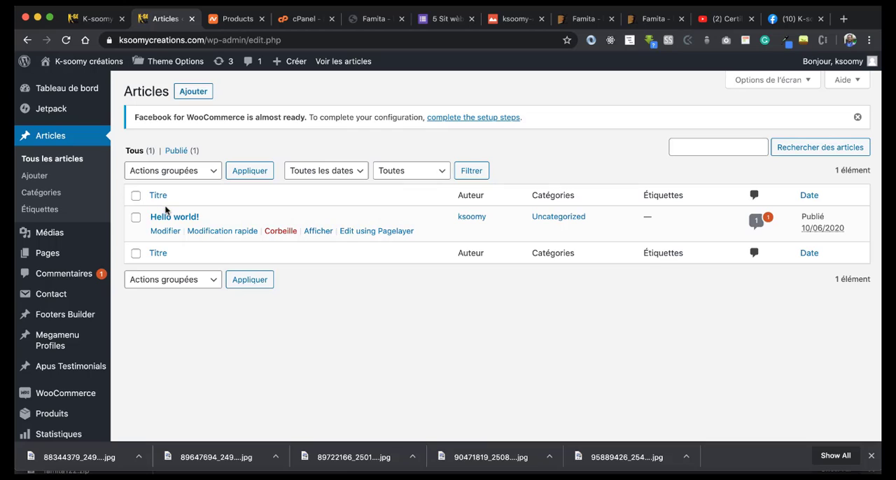
click(279, 231)
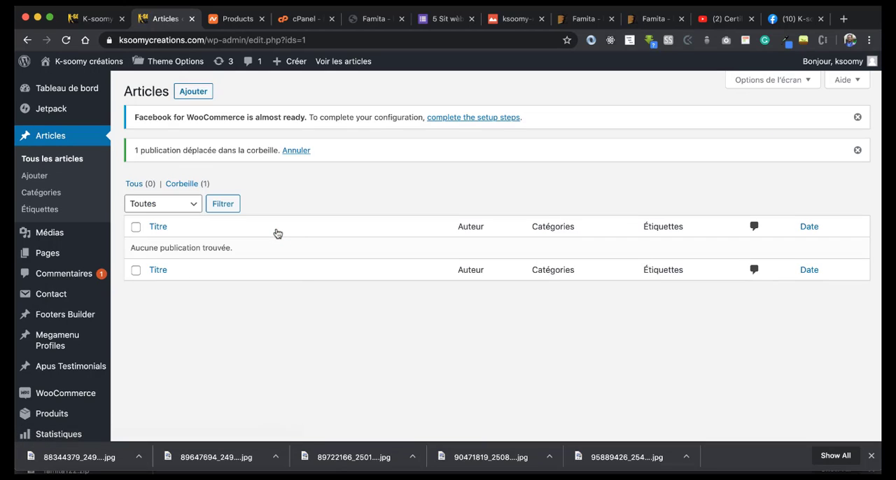
Step: Start adding a WooCommerce product manually and name it "sandal an kwochè"
scroll(277, 233, down, 2)
click(49, 351)
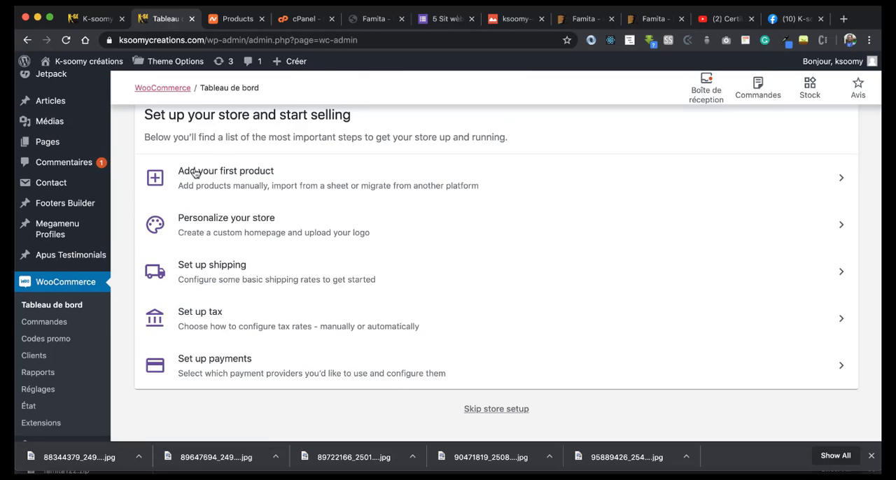
click(200, 173)
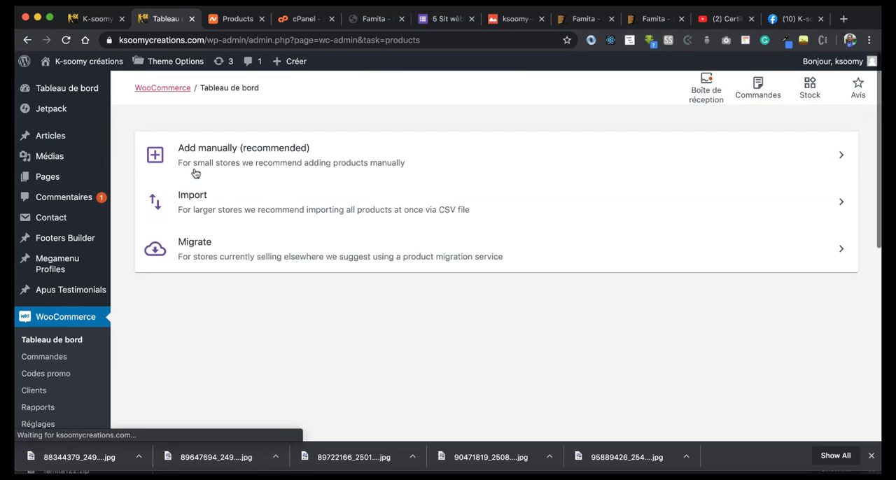
click(196, 149)
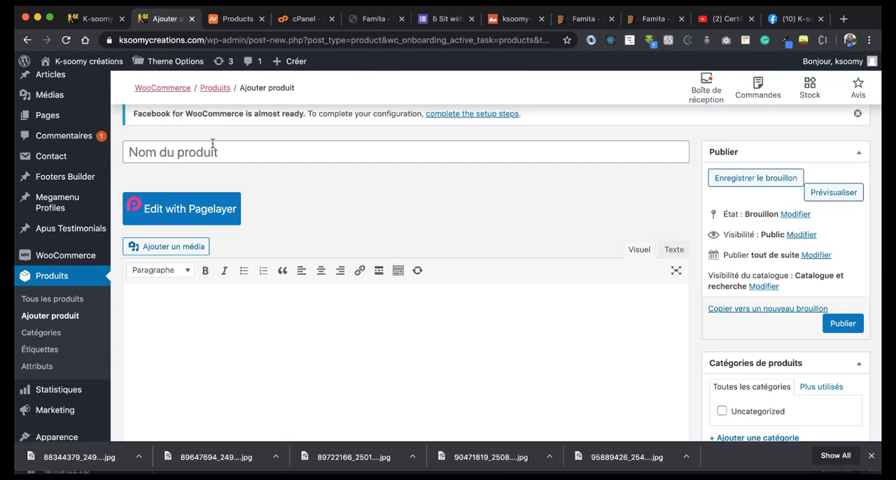
text(sandal an kwochè)
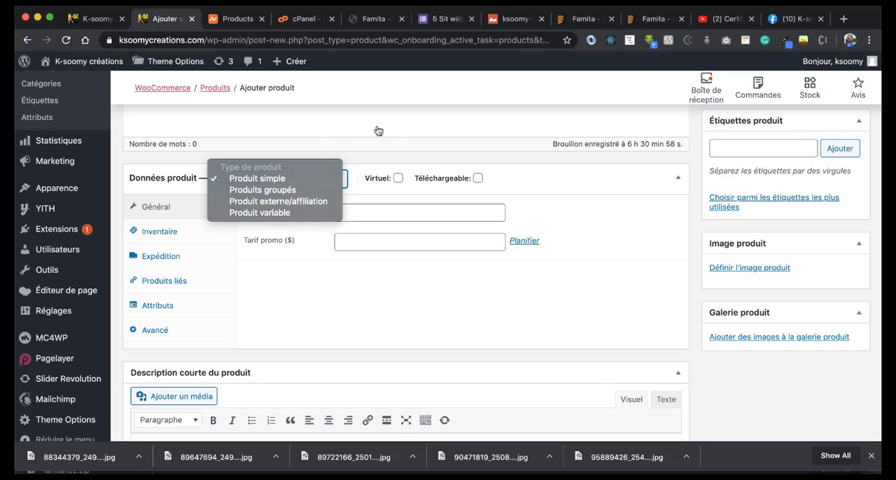
Step: Keep the product as a simple product and set its regular price to $60 and promotional price to $50
click(361, 211)
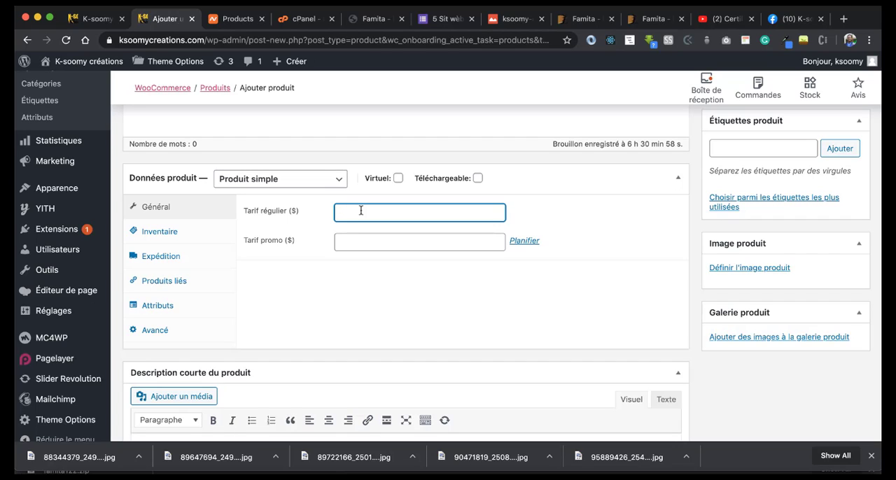
text(60$)
click(337, 242)
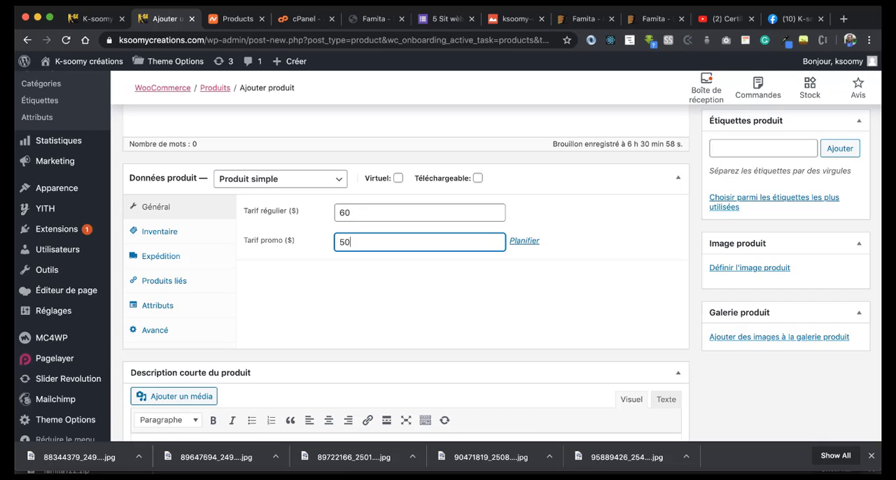
Step: In the product's inventory settings, keep the stock status En stock and enter 24 as the UGS
scroll(160, 190, down, 1)
click(160, 189)
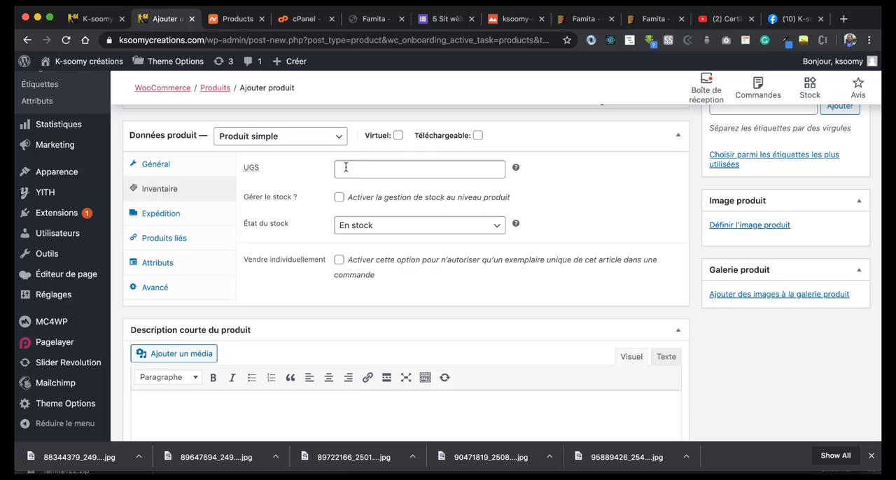
click(492, 228)
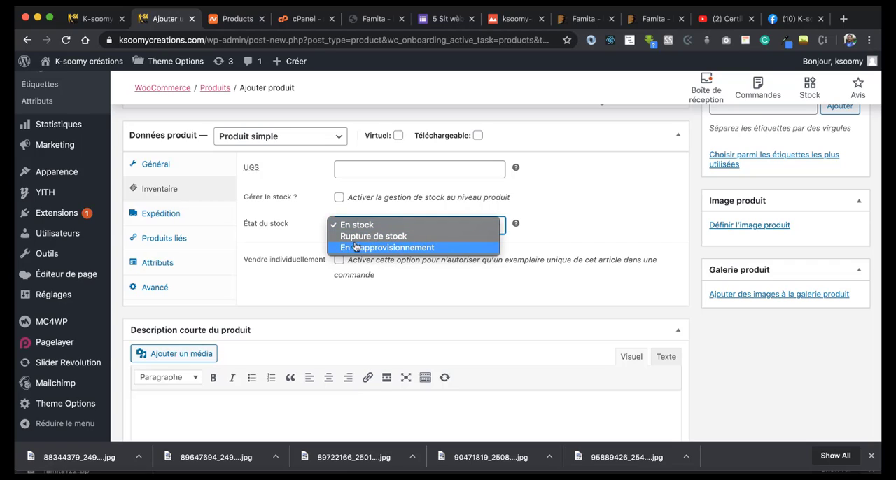
click(353, 175)
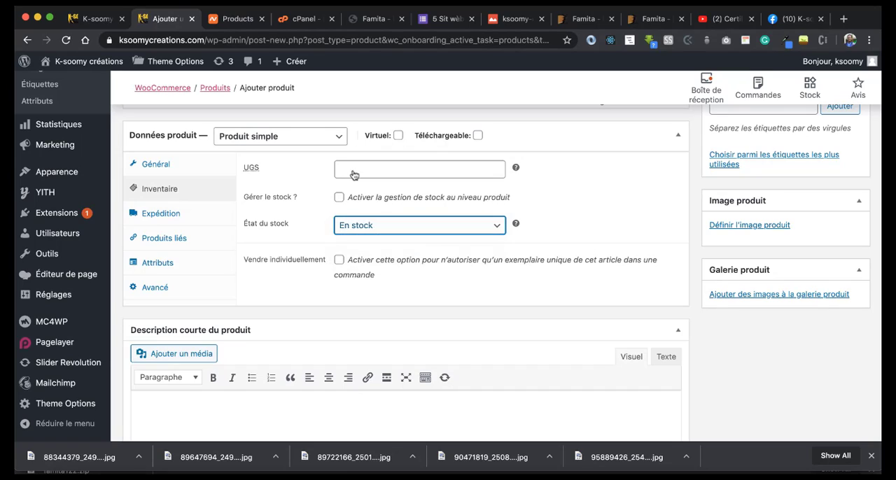
click(338, 166)
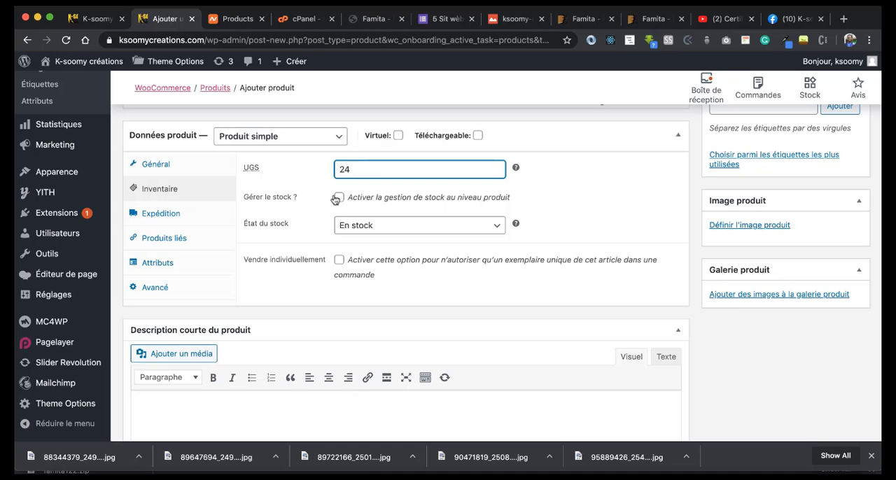
Step: Set the product's shipping weight to 1 kg and dimensions to 230 × 40 × 20 cm, keeping no shipping class
scroll(280, 196, down, 1)
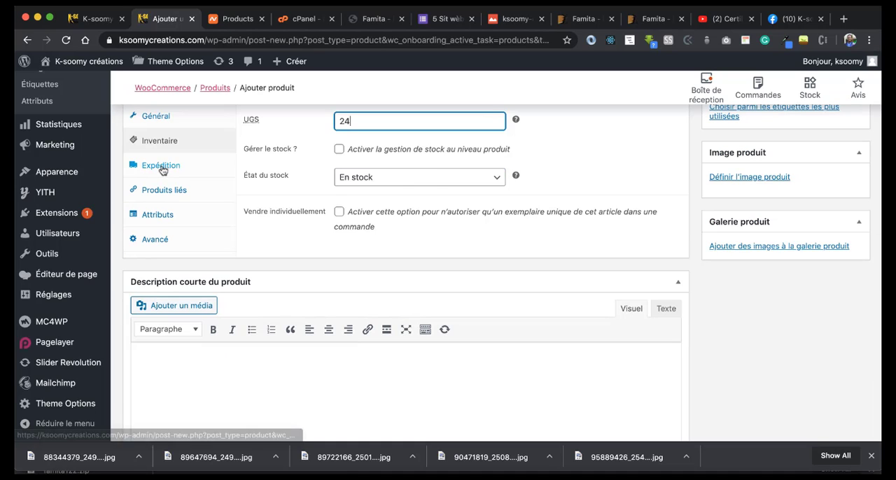
click(162, 168)
scroll(317, 201, up, 1)
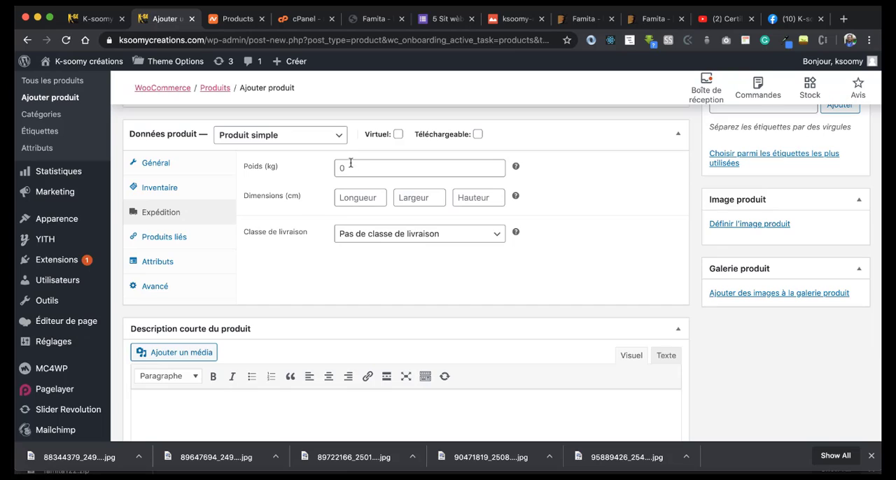
click(354, 174)
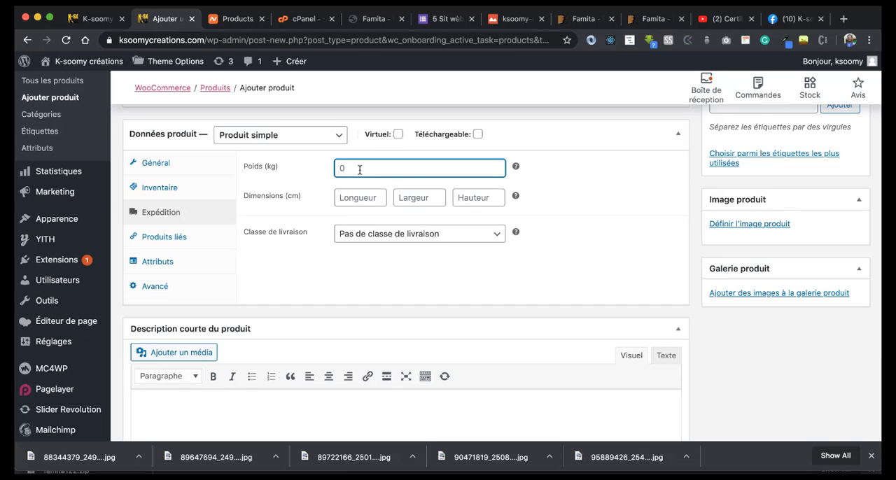
text(1)
click(361, 196)
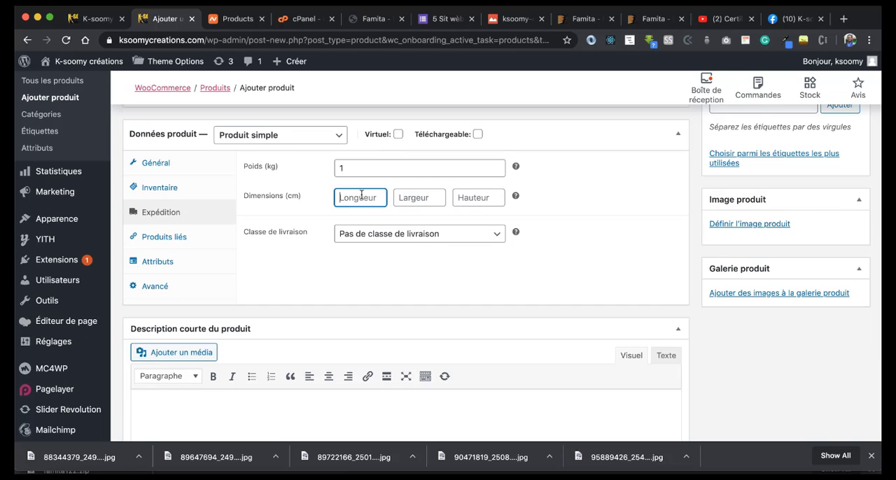
text(230)
key(Tab)
text(40)
key(Tab)
text(20)
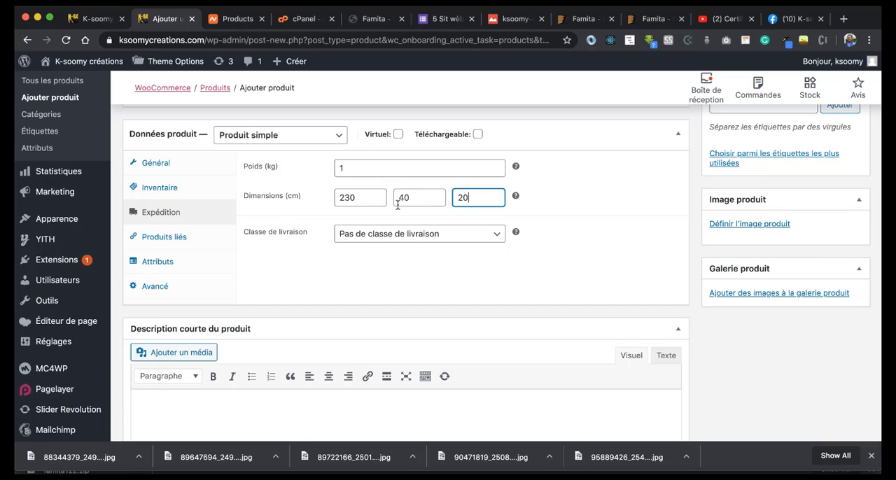
click(394, 233)
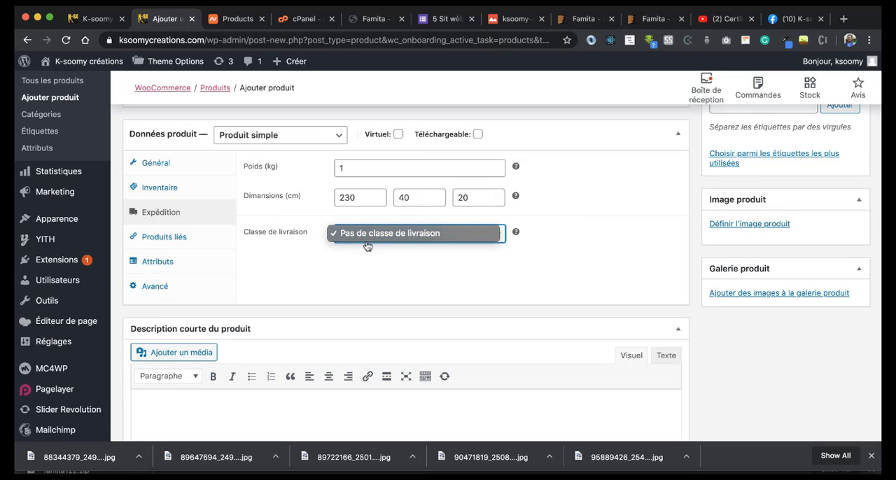
click(397, 264)
Step: Examine the product's linked-product and advanced settings, including suggested products, cross-sells and the purchase note
click(165, 236)
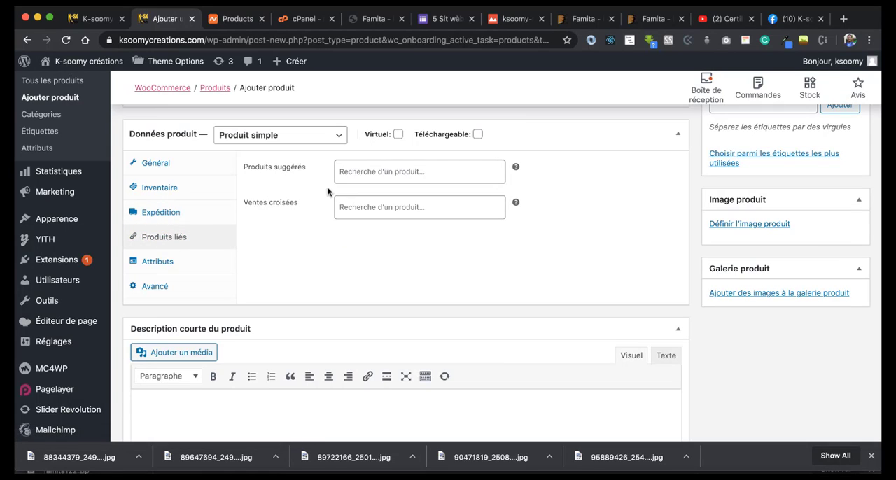
click(409, 175)
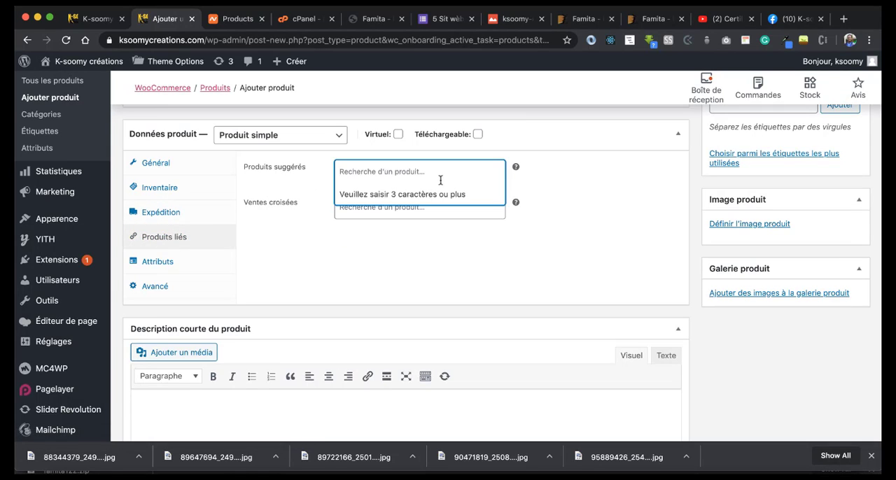
click(452, 237)
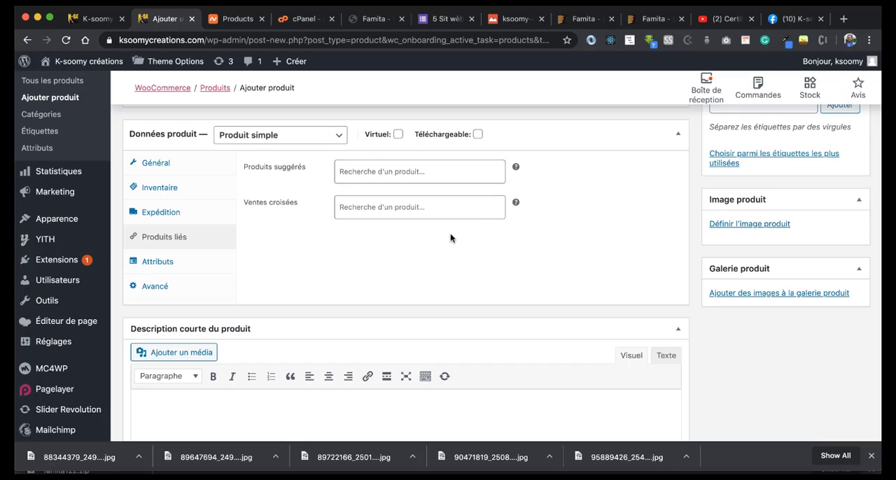
click(401, 206)
click(155, 286)
click(374, 160)
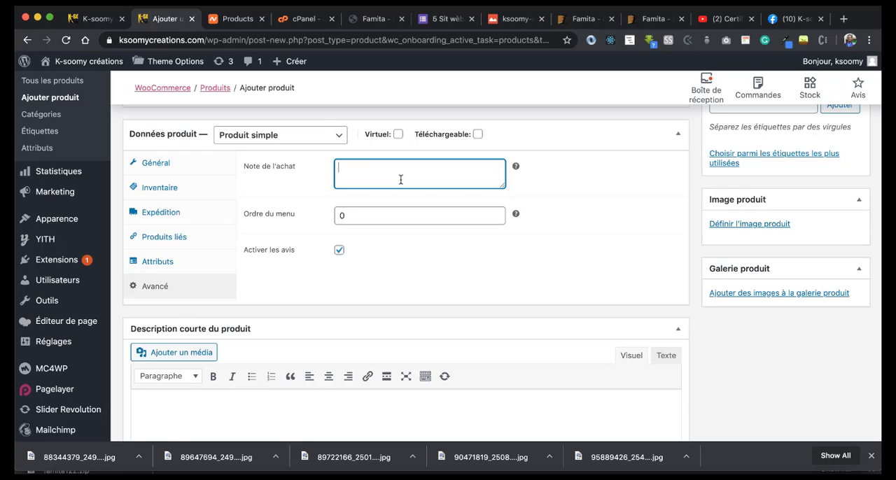
Step: Fill in the product's short description with the product name, "sandal an kwochè"
scroll(374, 217, down, 3)
click(227, 283)
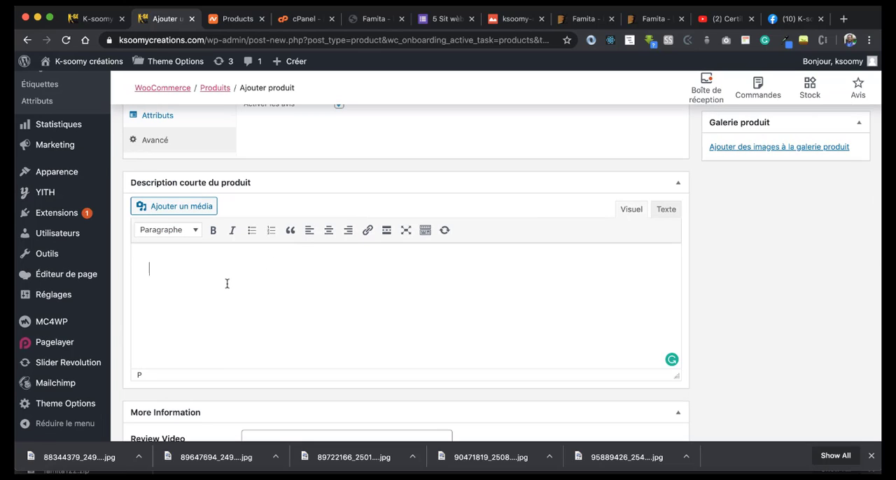
scroll(168, 265, up, 10)
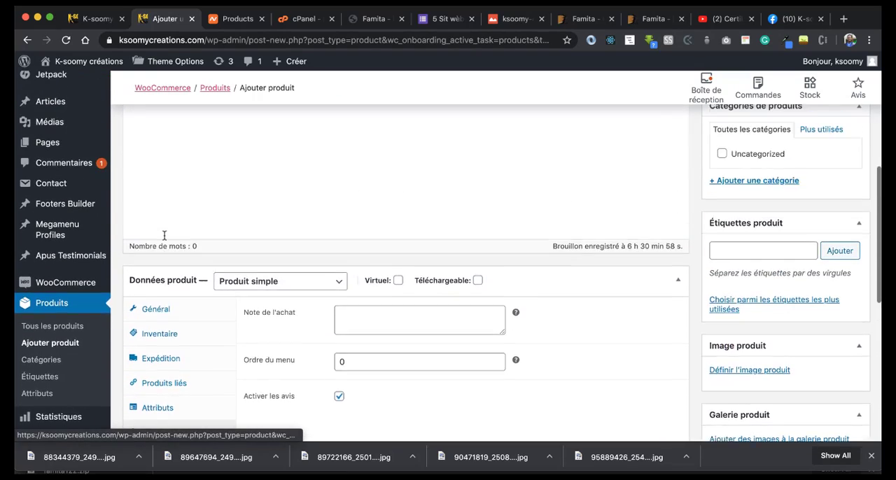
scroll(164, 235, up, 5)
scroll(210, 301, down, 10)
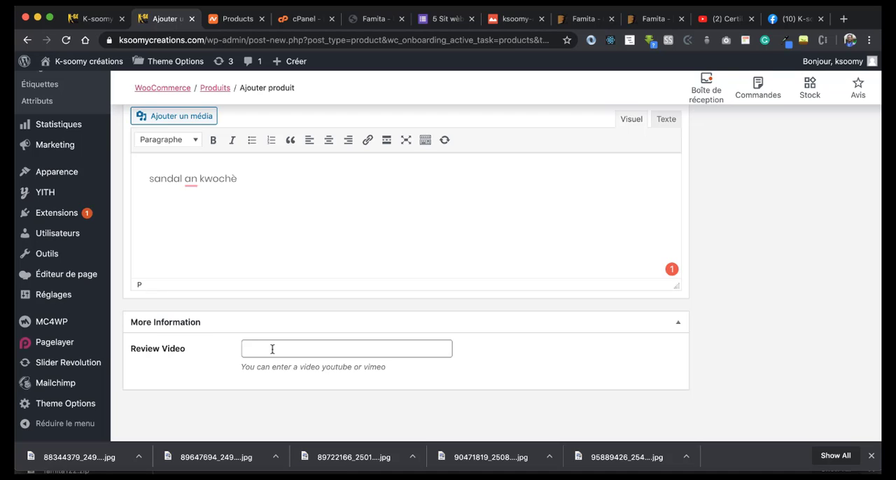
Step: Preview the draft product page and examine its price, SKU, share links, weight and dimensions
scroll(271, 349, up, 10)
scroll(269, 231, down, 1)
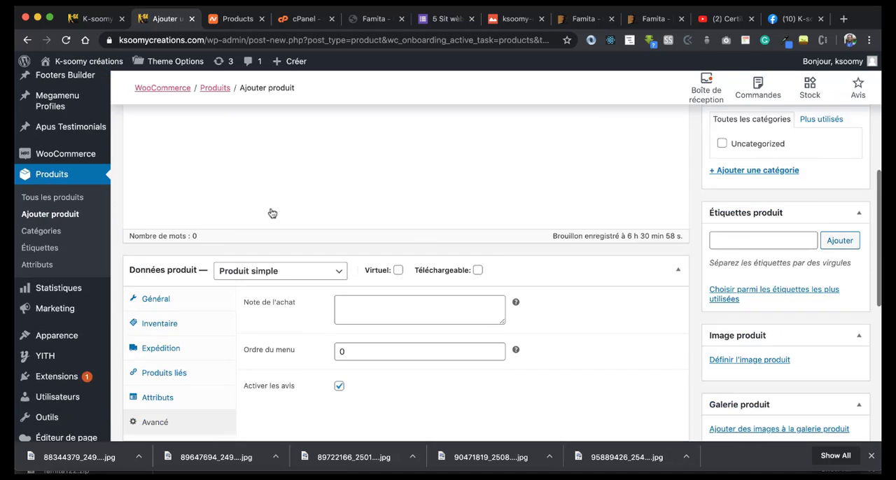
scroll(271, 213, down, 2)
scroll(270, 205, up, 10)
scroll(756, 256, down, 2)
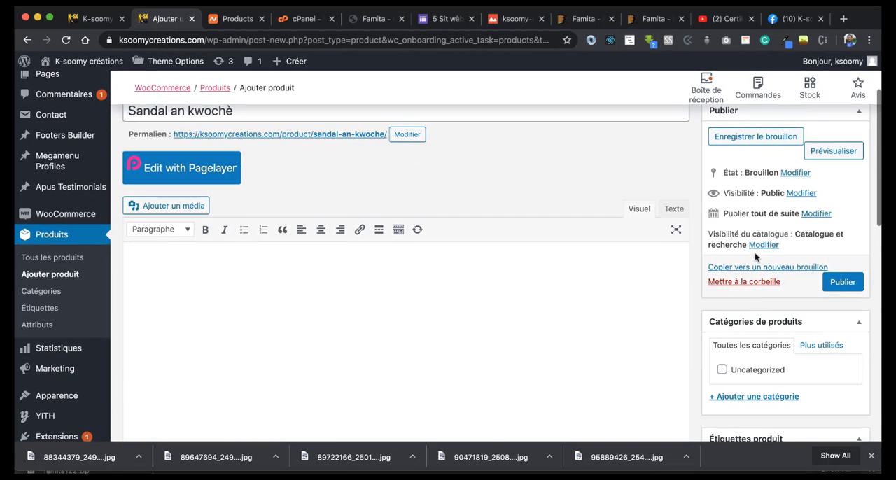
click(831, 152)
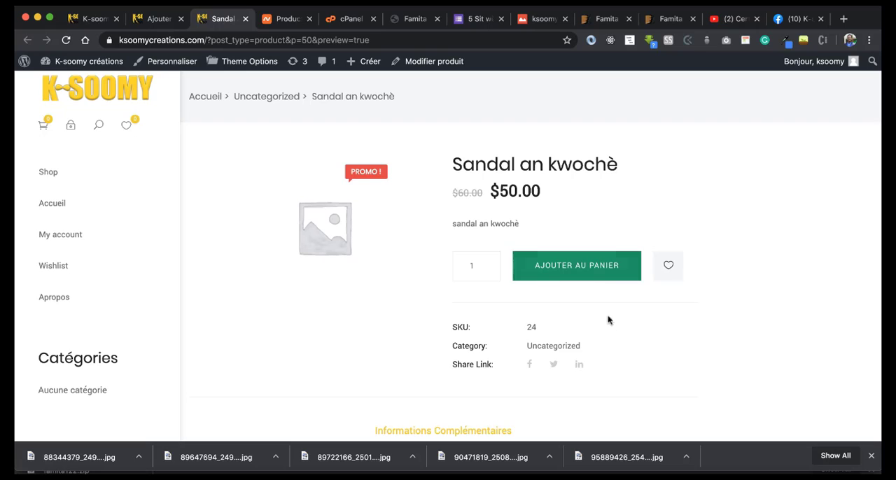
scroll(607, 320, down, 1)
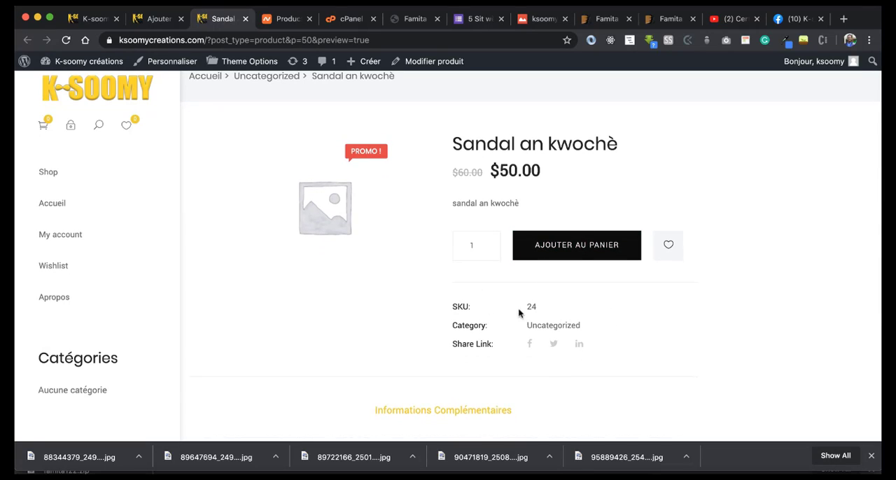
drag(525, 306, 546, 310)
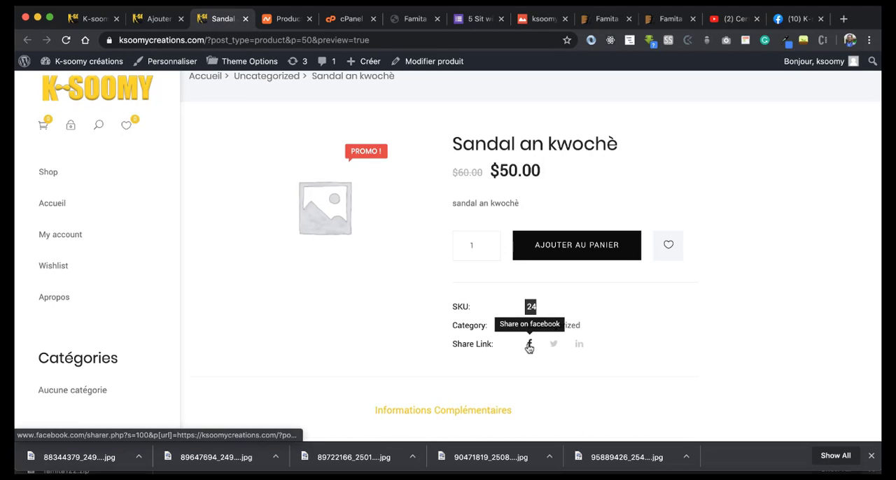
scroll(591, 346, down, 3)
scroll(596, 347, down, 3)
click(440, 269)
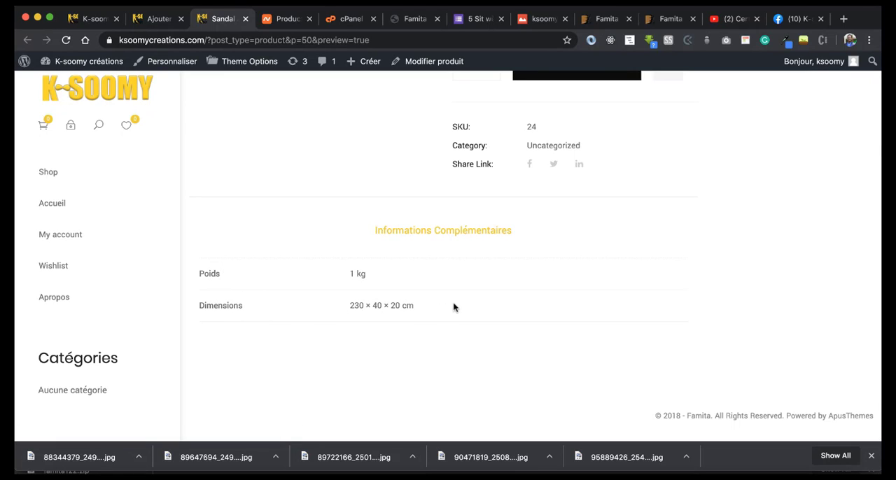
scroll(453, 306, up, 5)
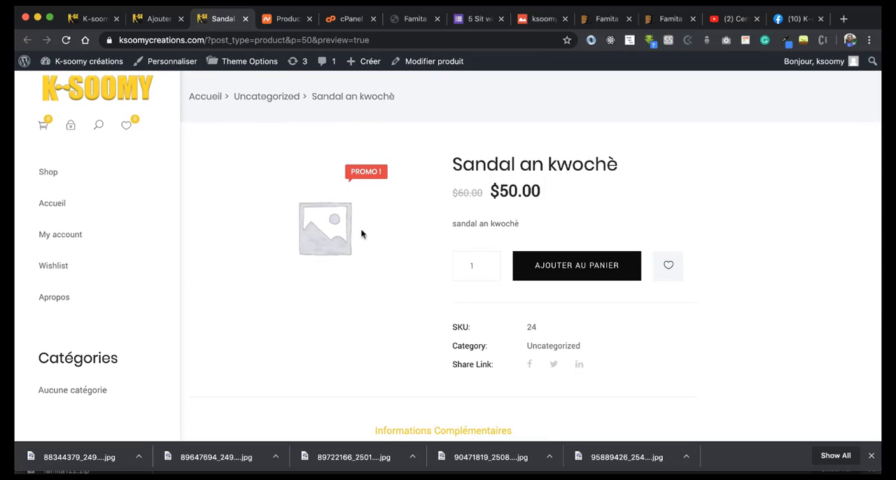
Step: Try the quantity selector and the wishlist option on the product preview, and close the preview
click(483, 265)
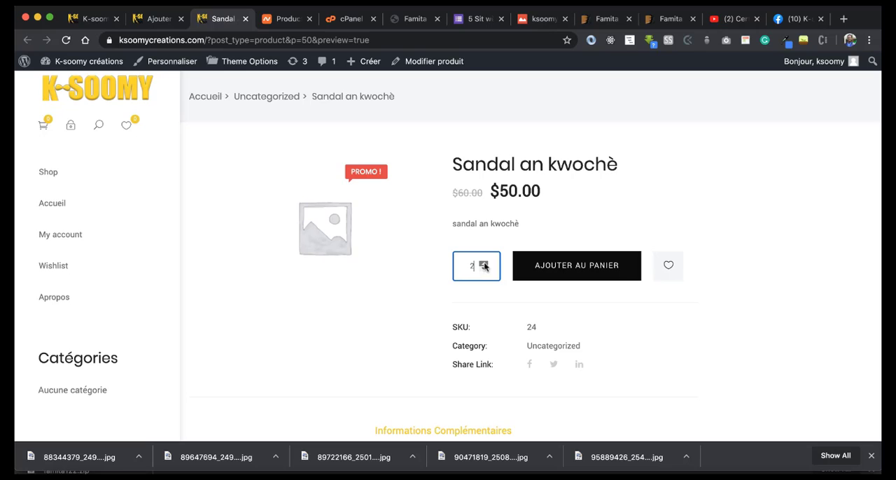
click(483, 265)
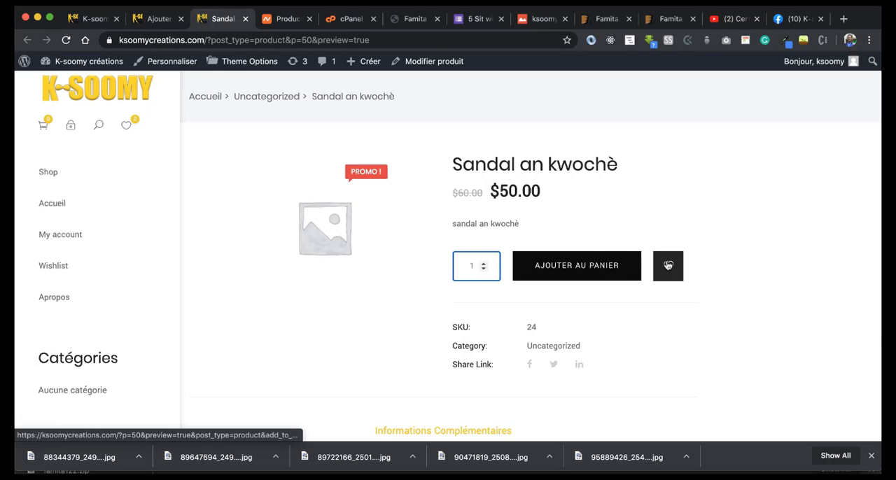
click(668, 265)
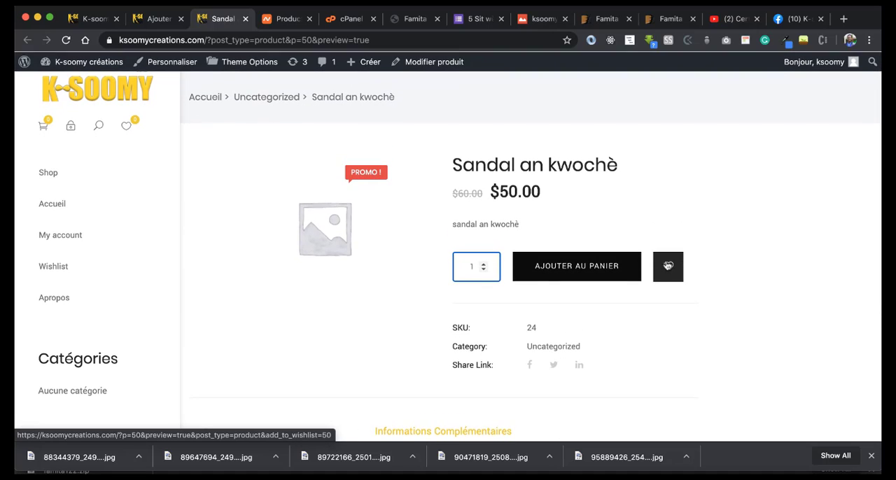
click(247, 18)
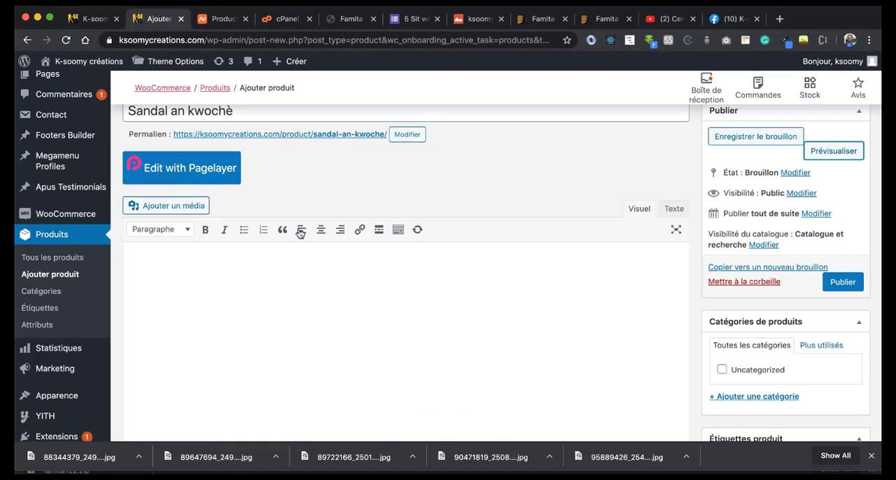
Step: Create a product category named Sandale and assign it to the product
scroll(763, 248, down, 1)
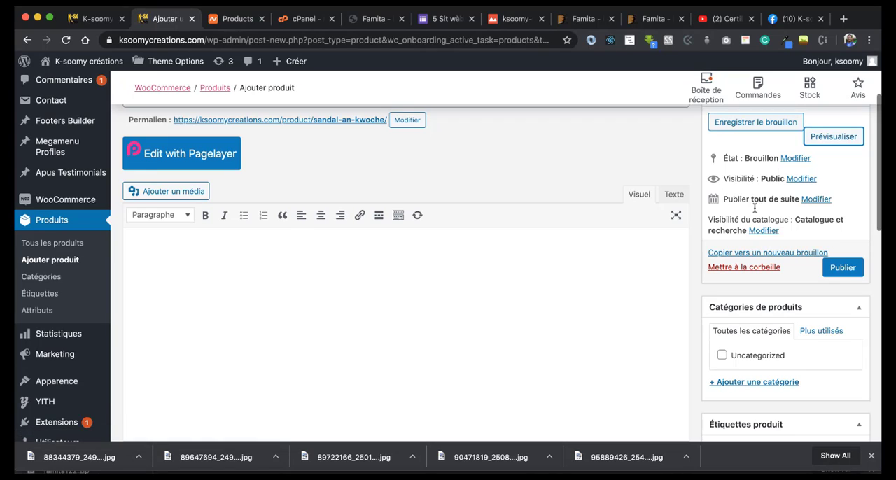
scroll(792, 290, down, 1)
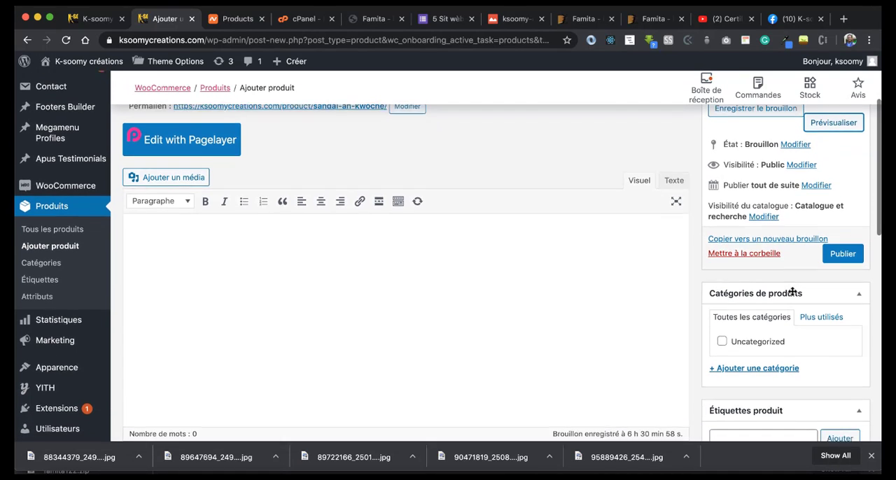
scroll(792, 289, down, 4)
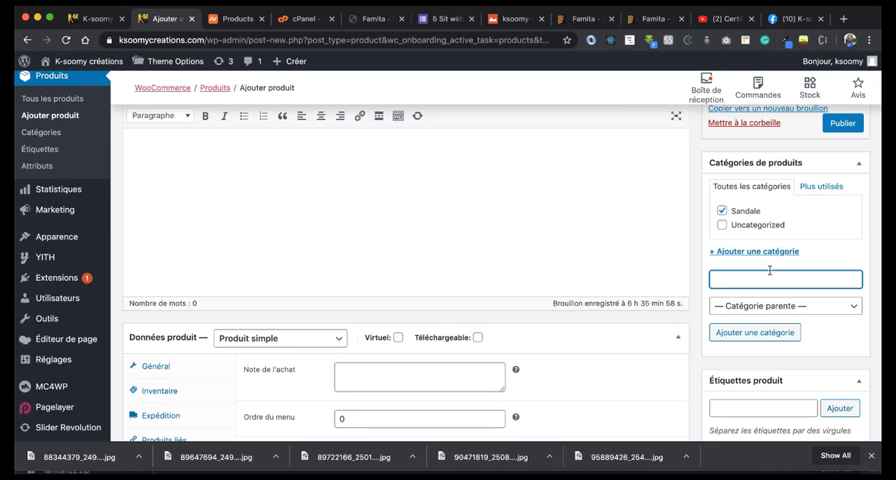
Step: Set the brown crocheted sandal photo from the media library as the product image, leaving the product tags empty
scroll(769, 271, down, 4)
scroll(791, 267, down, 3)
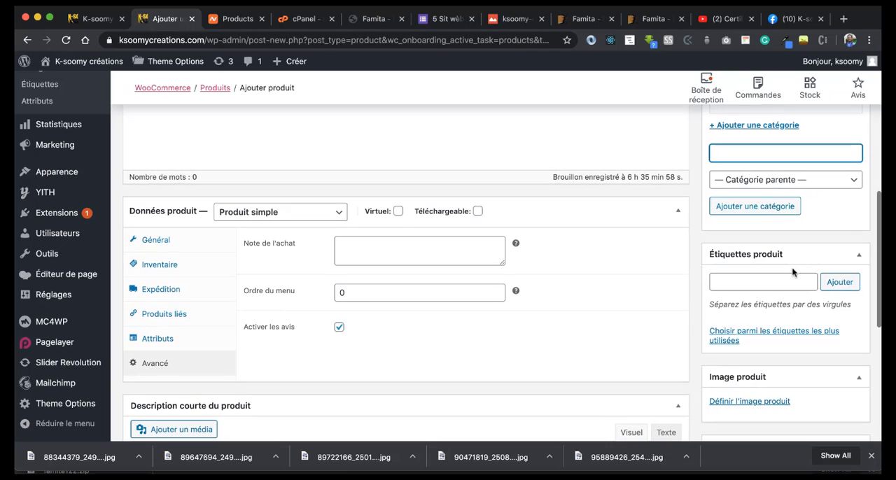
scroll(748, 280, down, 1)
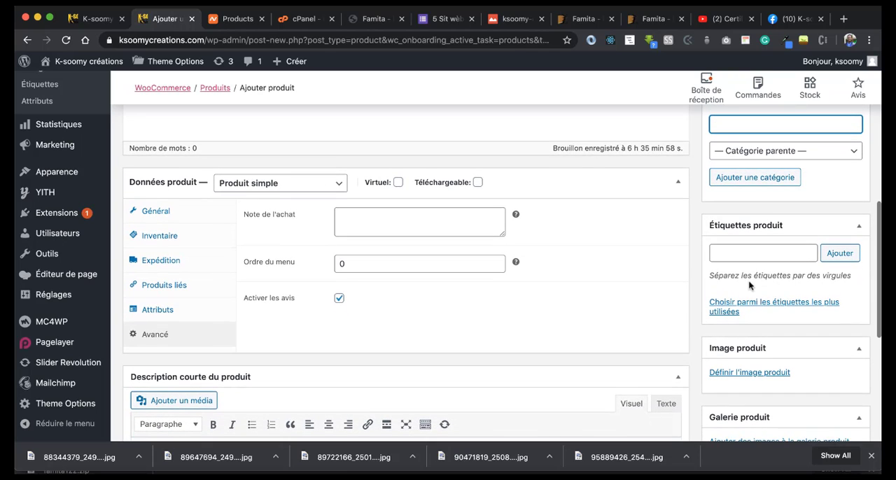
scroll(748, 282, up, 1)
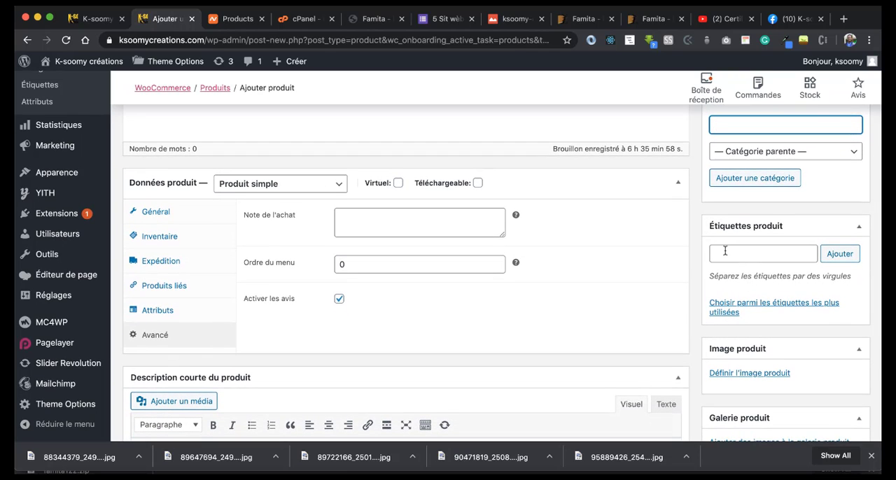
click(725, 250)
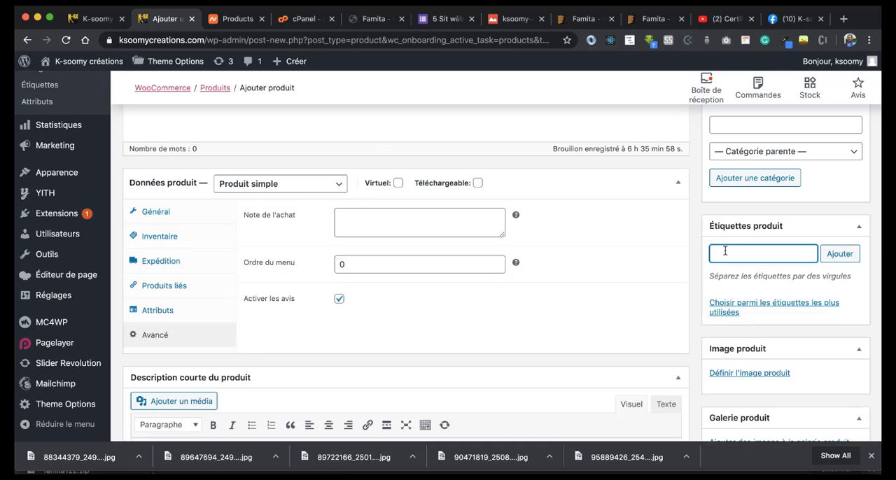
scroll(725, 251, down, 1)
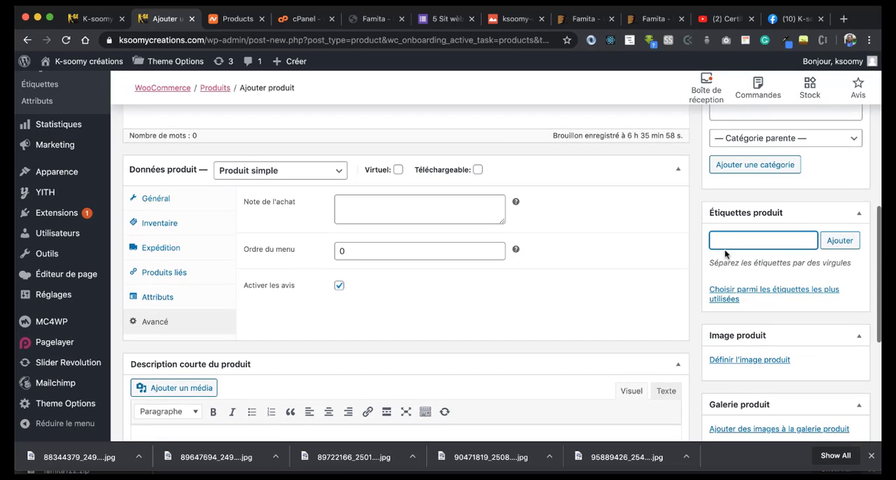
scroll(724, 250, down, 3)
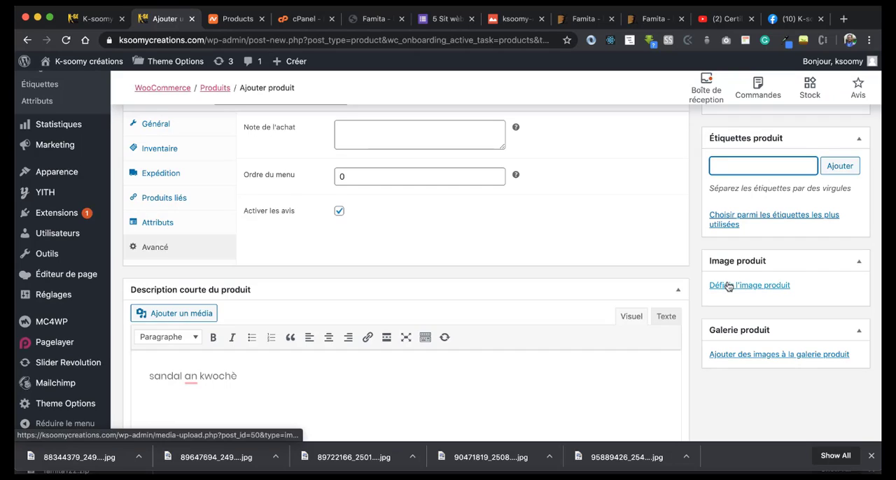
click(730, 284)
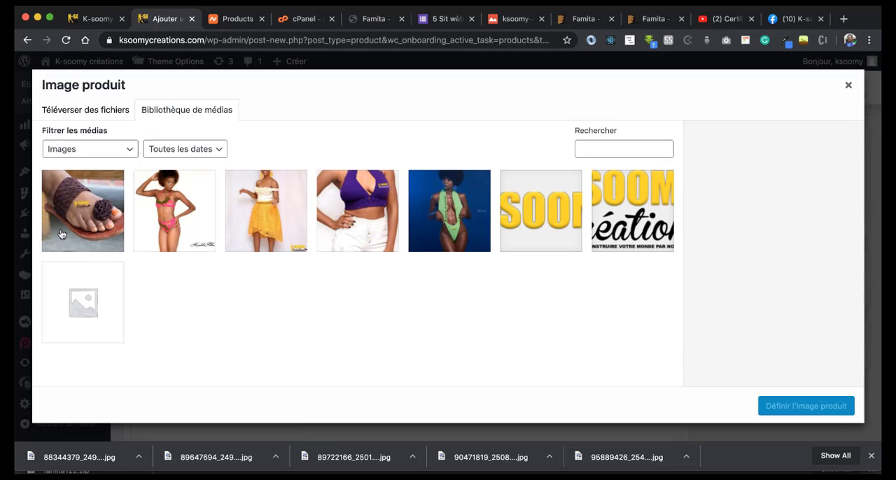
click(62, 235)
click(786, 409)
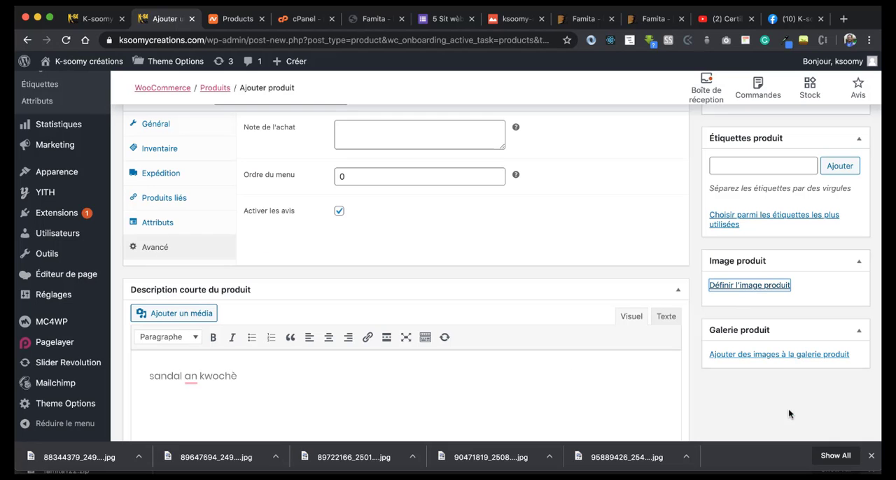
scroll(773, 308, down, 3)
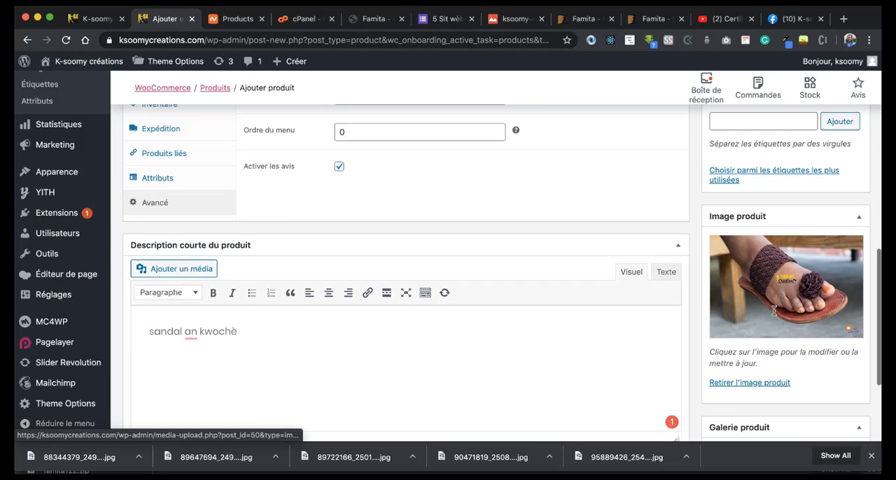
scroll(772, 308, down, 3)
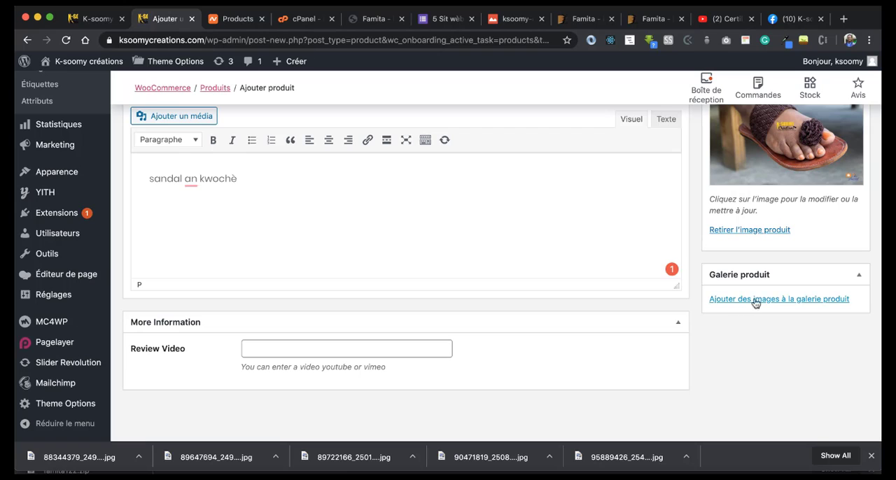
click(758, 300)
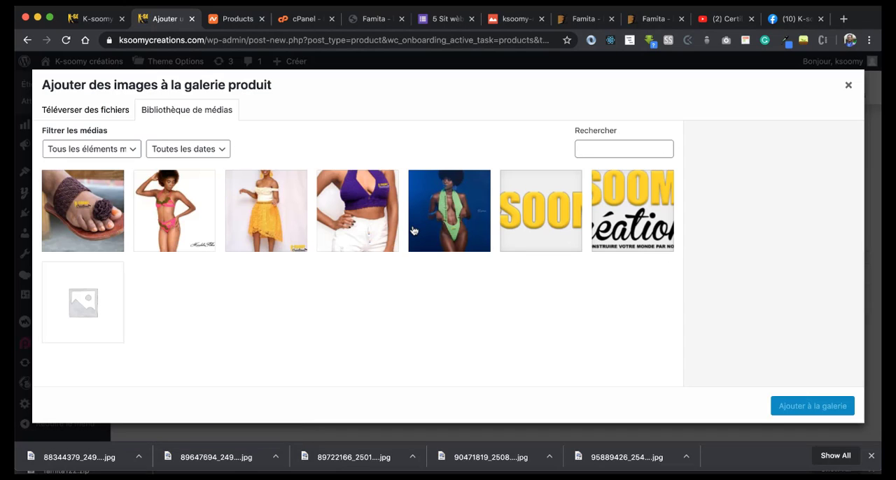
Step: Publish the product and open its public page on the site
scroll(802, 236, up, 10)
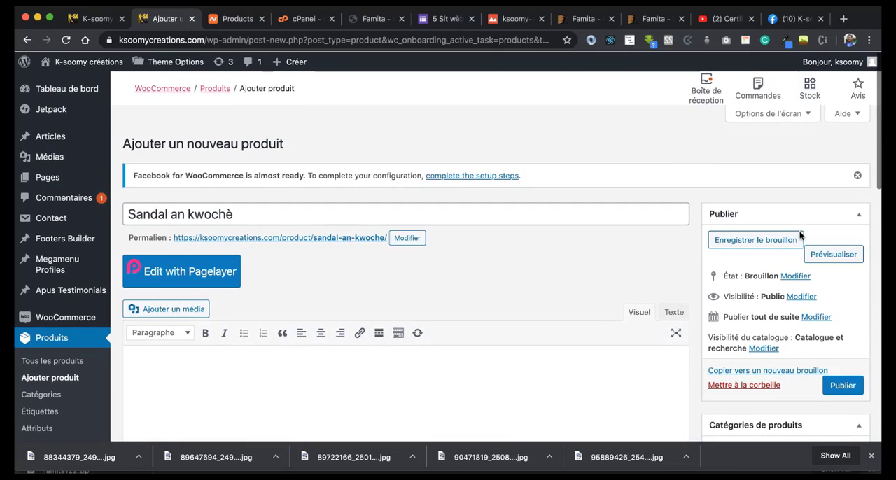
click(845, 385)
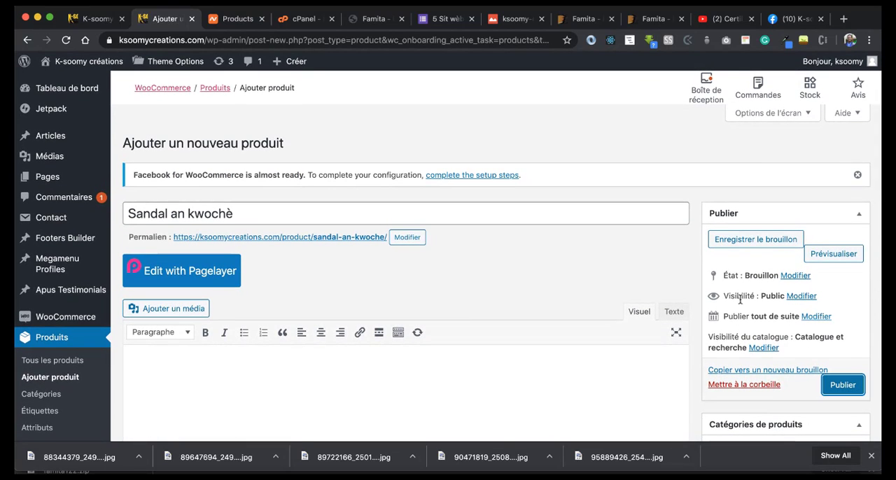
click(832, 384)
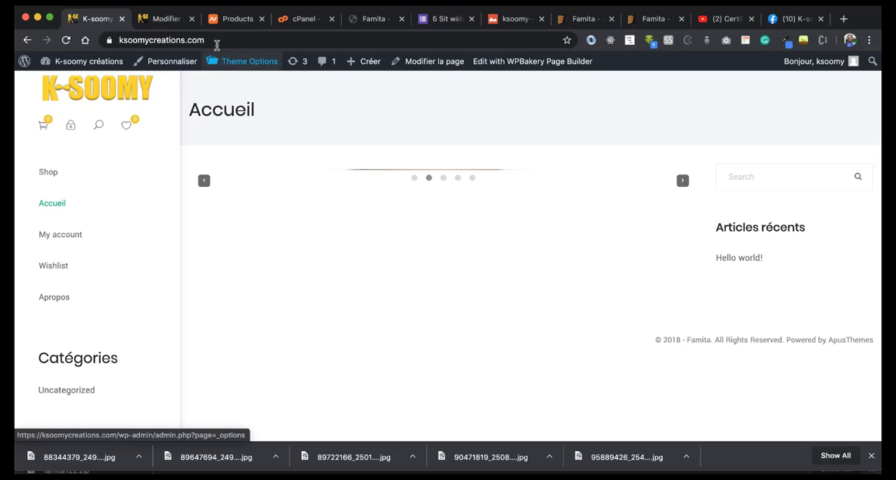
click(173, 27)
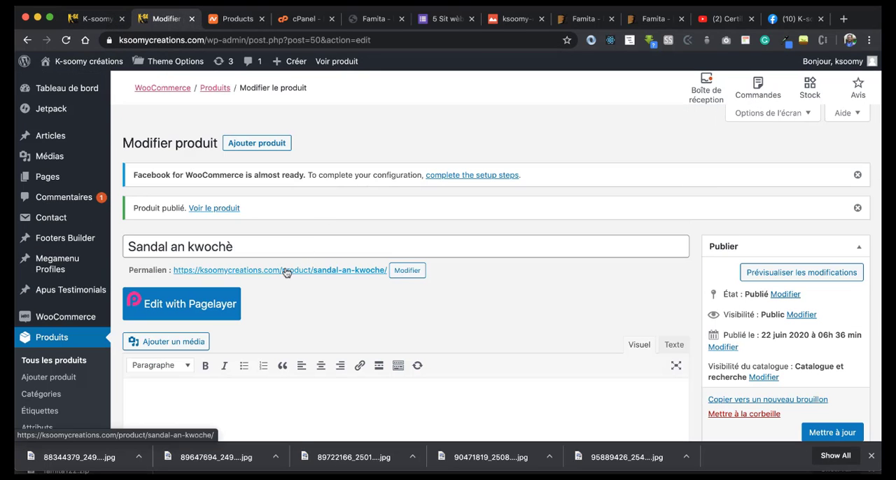
click(286, 272)
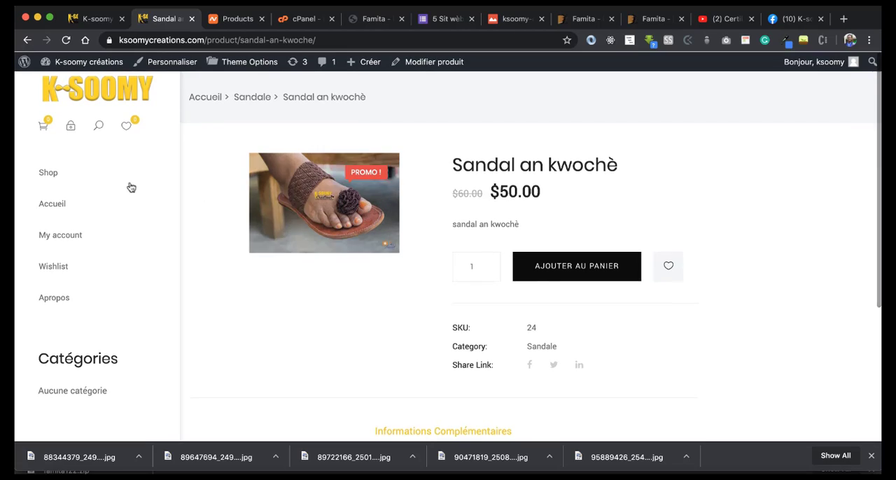
Step: Open the Shop page and add Sandal an kwochè to the cart from the products list
click(50, 173)
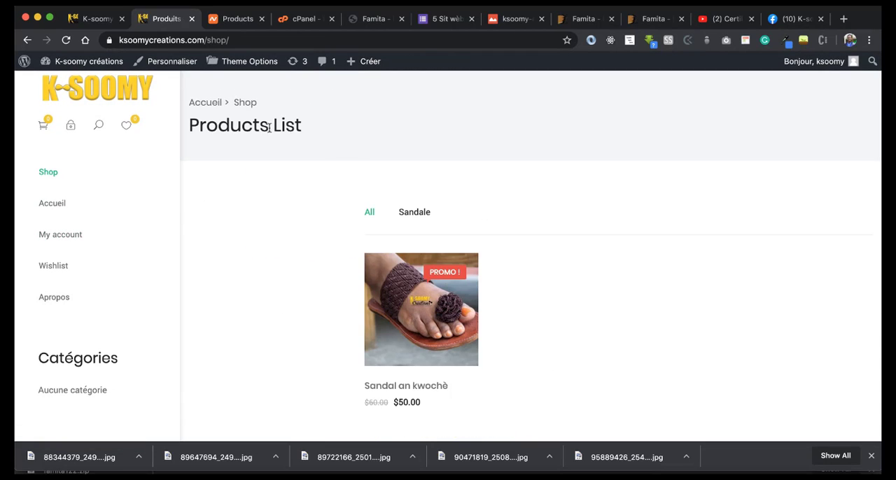
scroll(427, 231, down, 2)
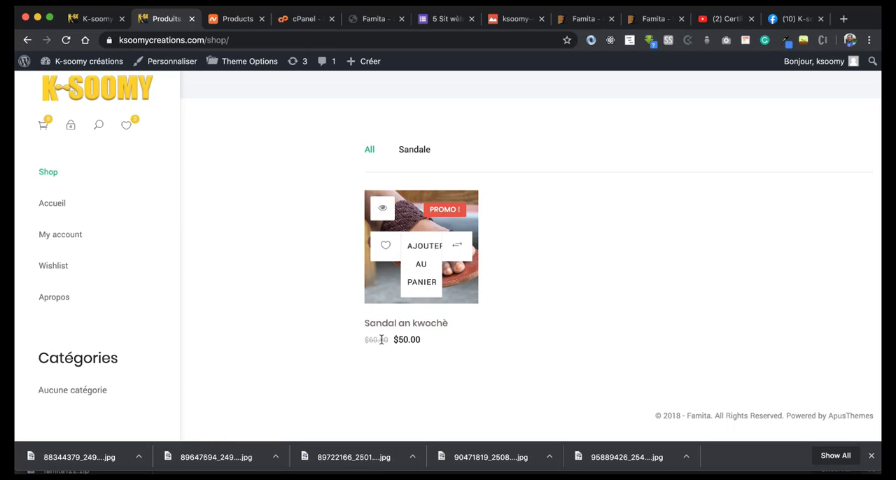
click(420, 292)
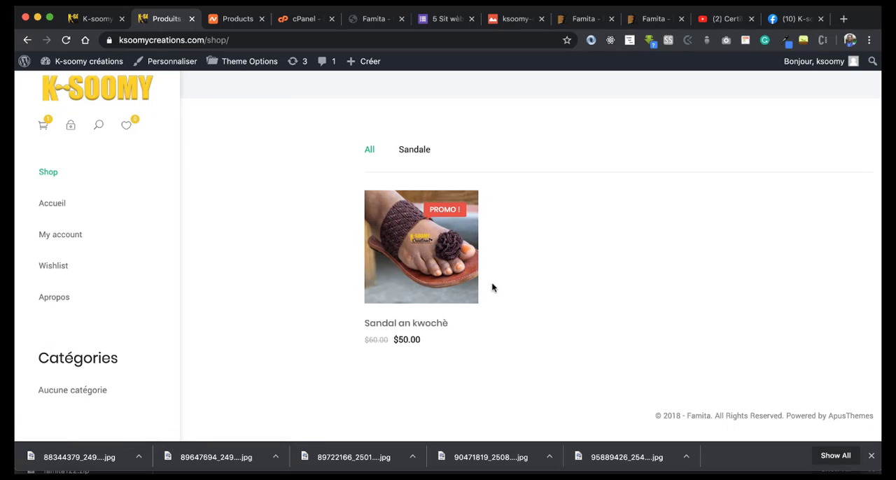
Step: Open the site's Accueil page and look over its image slider
click(50, 203)
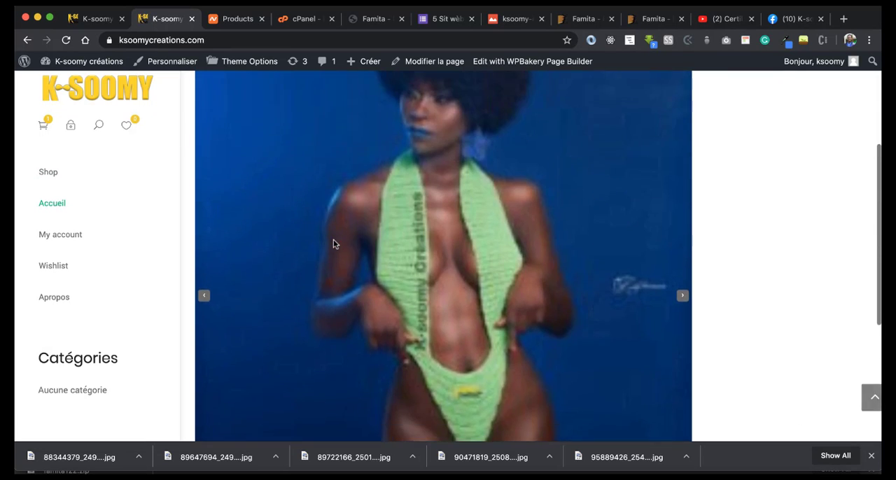
scroll(436, 219, down, 5)
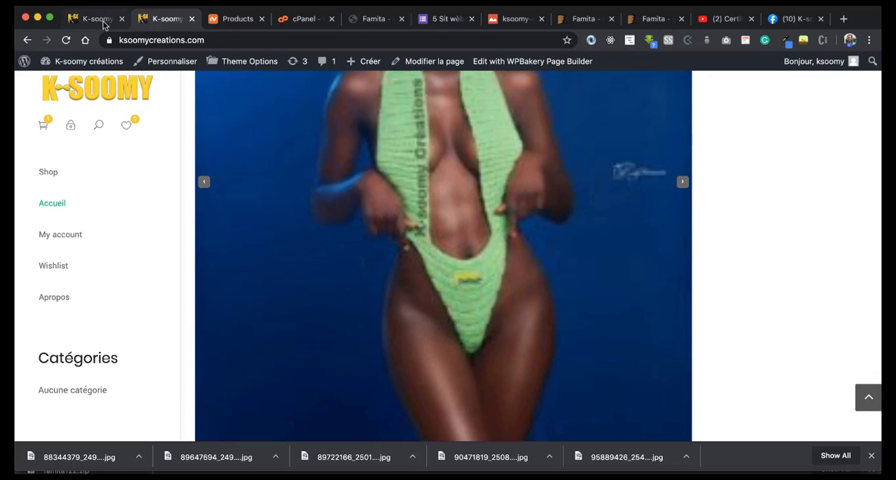
Step: Go to the dashboard's page list and open the Accueil page for editing in Pagelayer
click(102, 21)
click(164, 20)
mouse_move(84, 62)
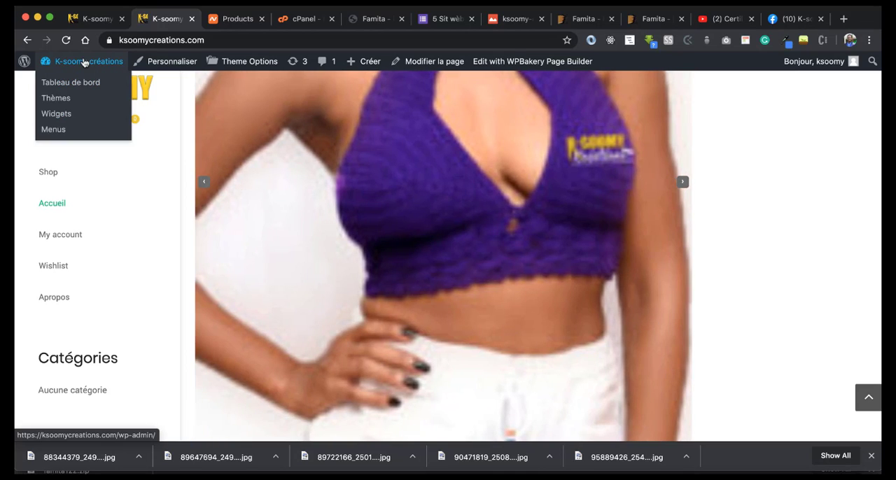
click(63, 83)
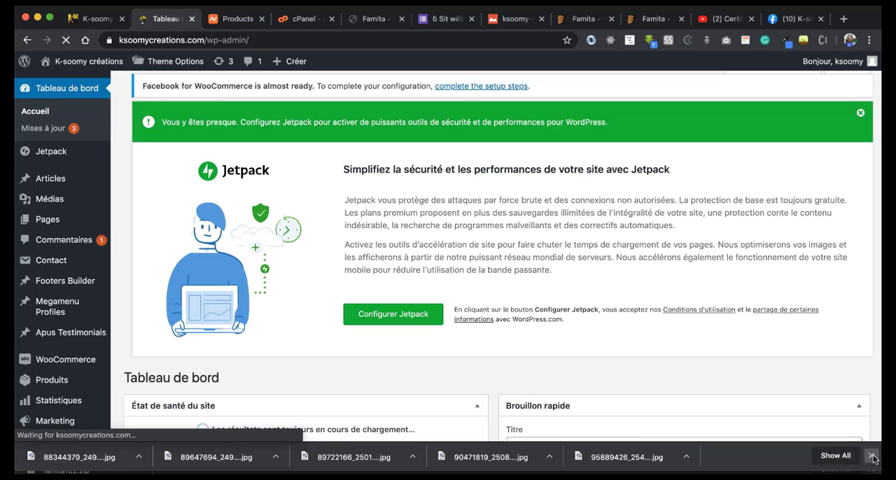
click(871, 456)
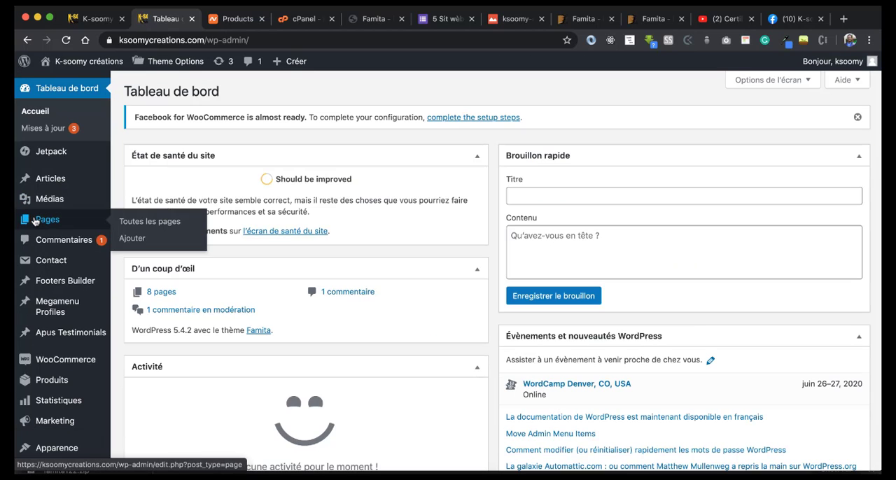
click(33, 221)
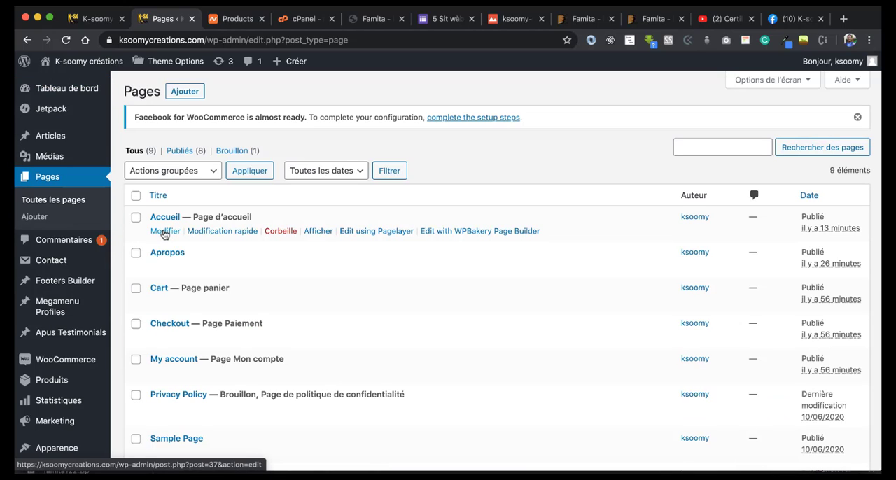
click(372, 232)
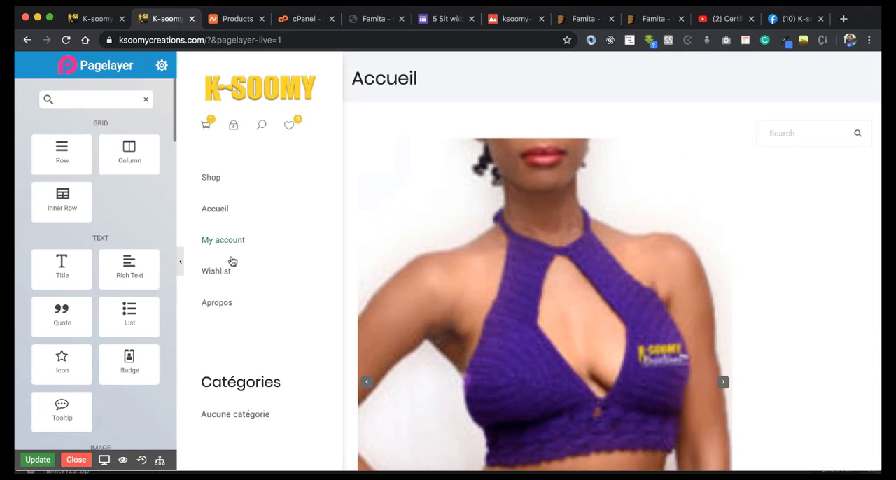
Step: Add a new row below the Accueil image slider and place the Produits widget in it
scroll(393, 286, down, 5)
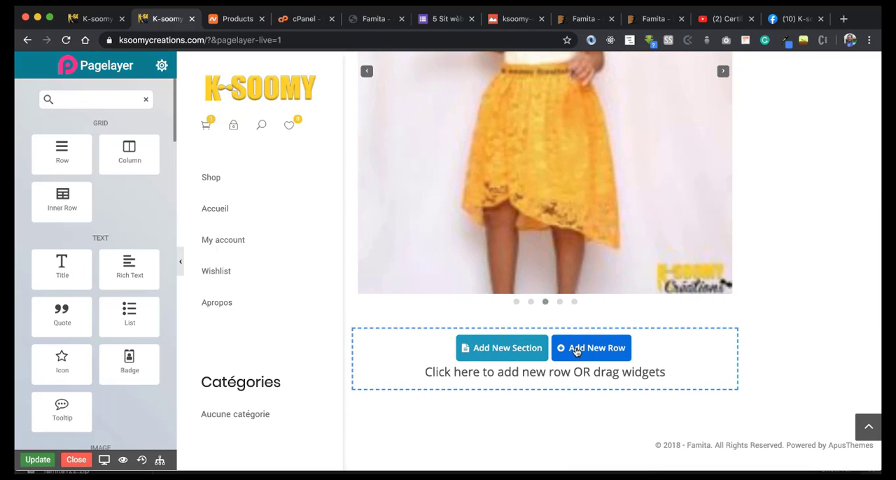
click(575, 349)
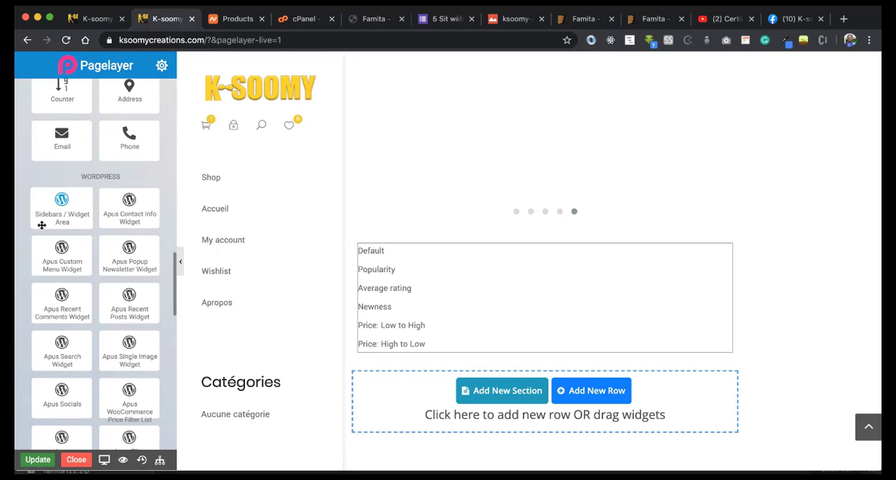
scroll(42, 225, down, 6)
scroll(41, 224, down, 5)
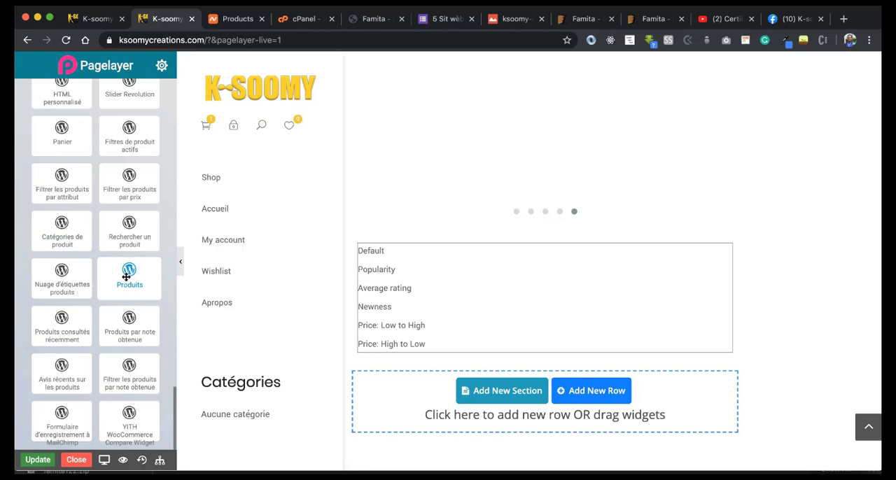
drag(126, 278, 426, 289)
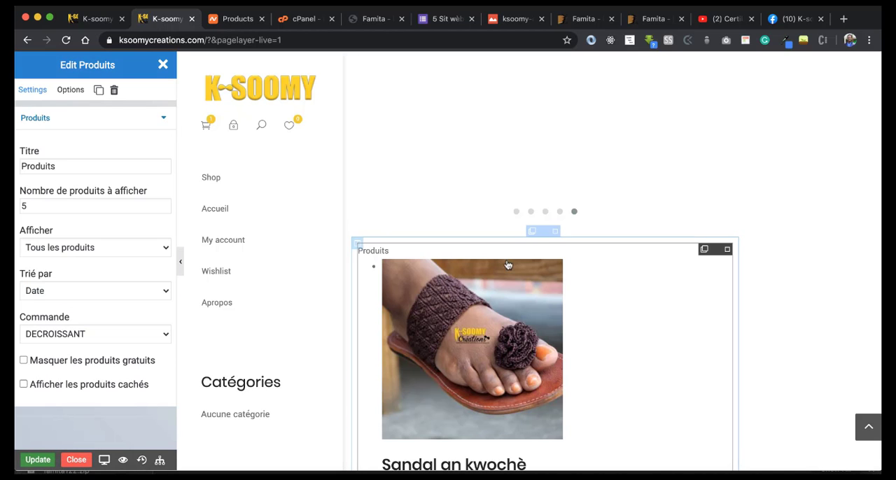
Step: Delete the Apus WooCommerce Product Sorting widget from below the products block and save the page
scroll(509, 265, down, 2)
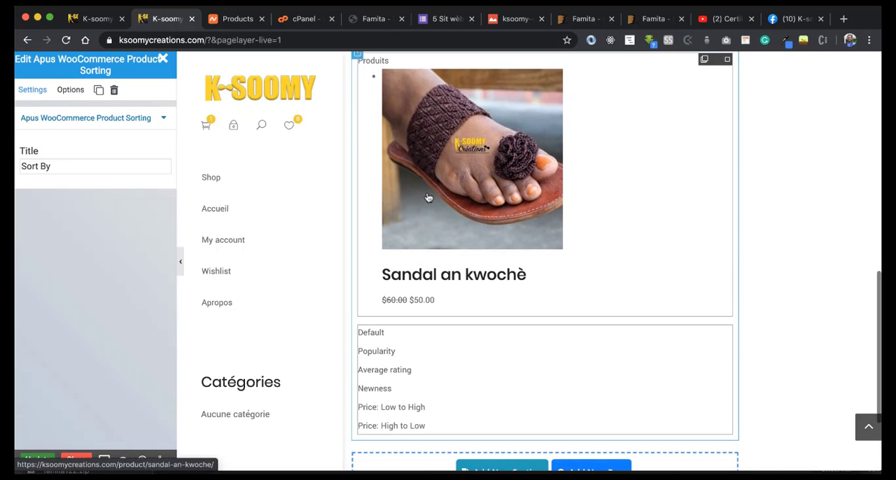
click(115, 90)
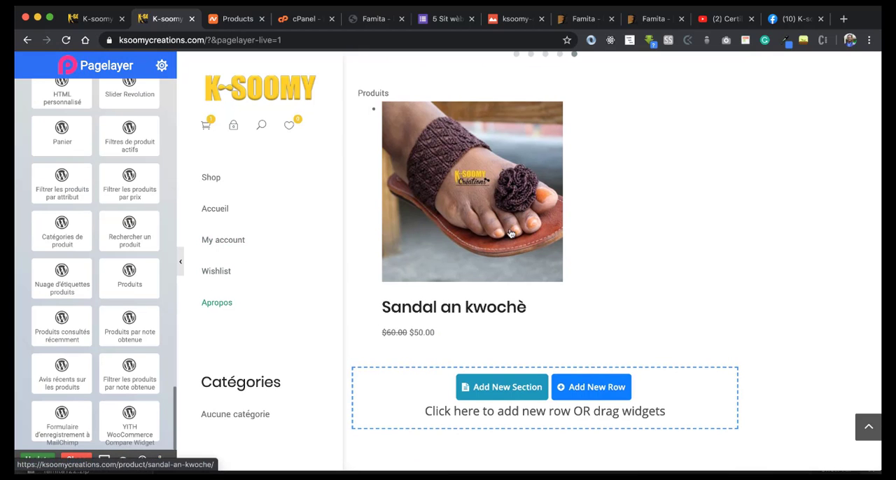
scroll(518, 229, up, 5)
scroll(517, 225, up, 3)
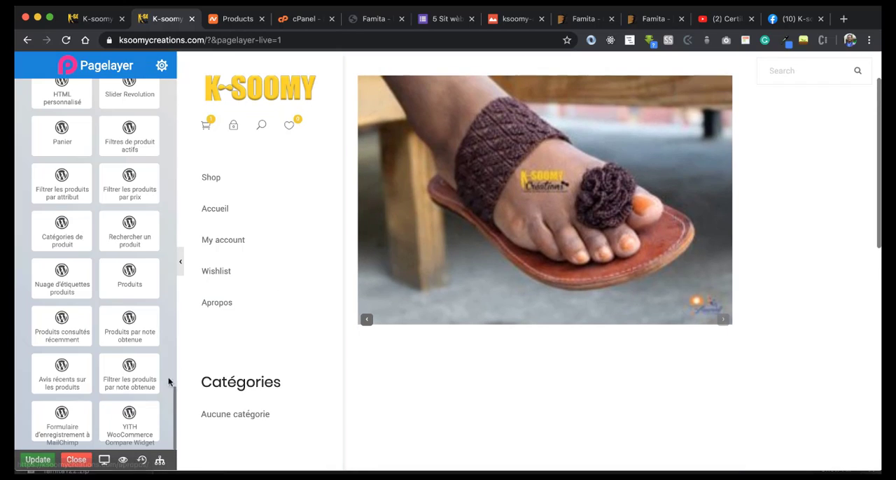
click(38, 460)
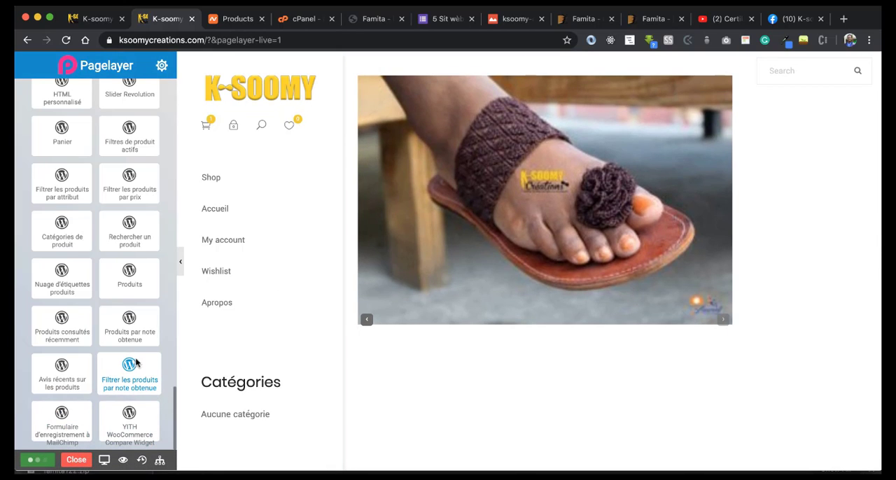
click(554, 108)
scroll(113, 100, up, 20)
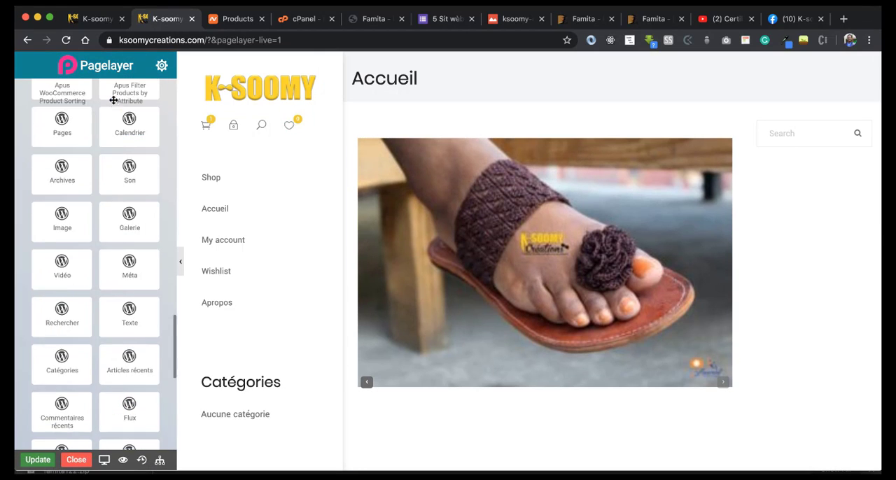
click(162, 65)
Step: Reload the public Accueil page and check the products block below the slider
click(75, 26)
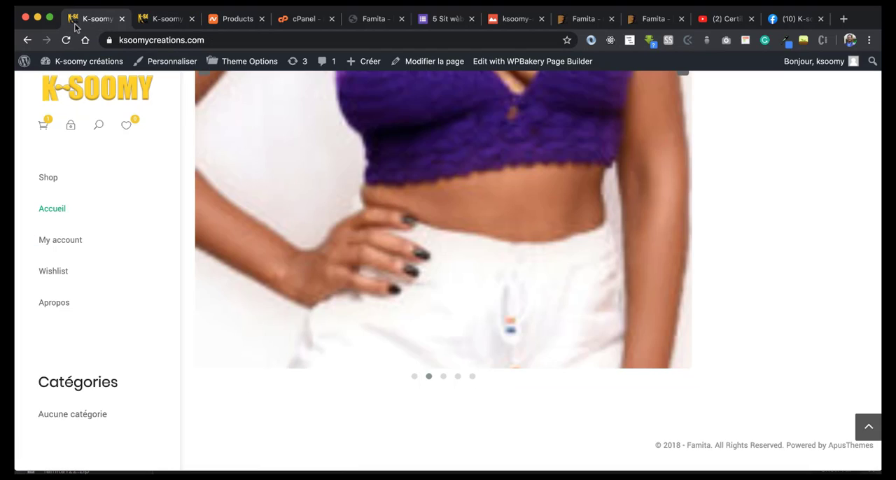
click(66, 40)
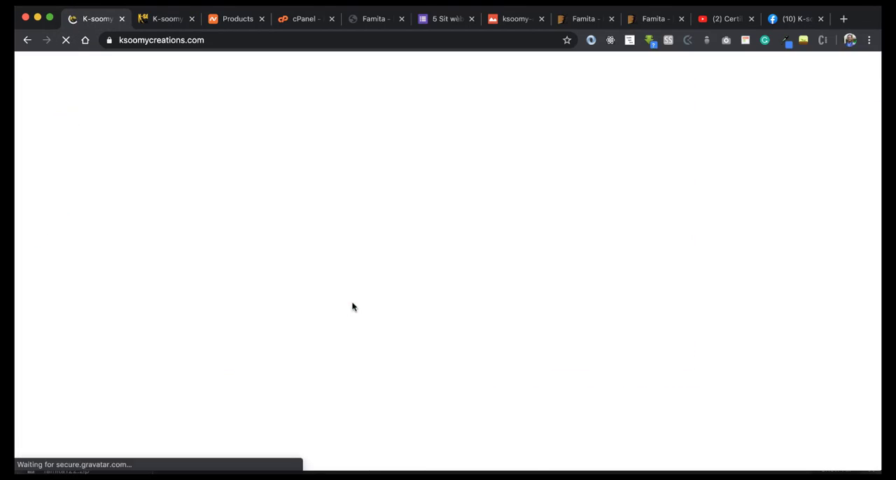
scroll(374, 293, down, 3)
scroll(373, 283, up, 7)
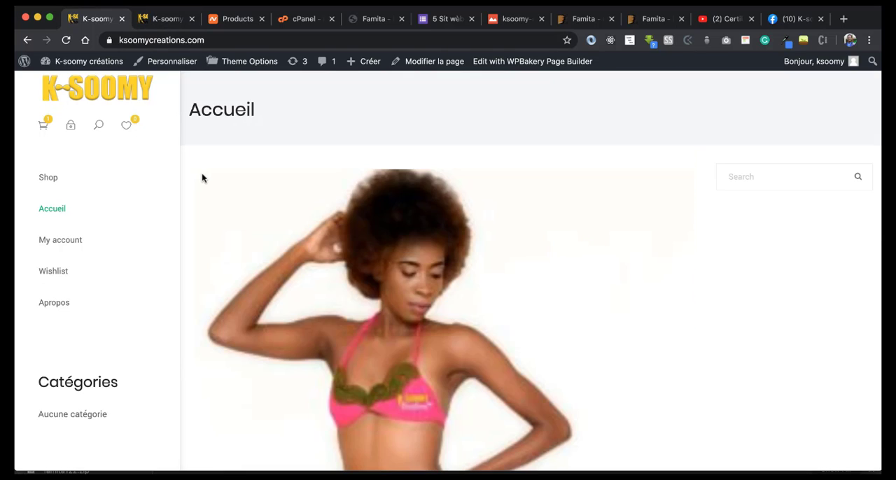
scroll(201, 173, up, 1)
scroll(201, 176, down, 6)
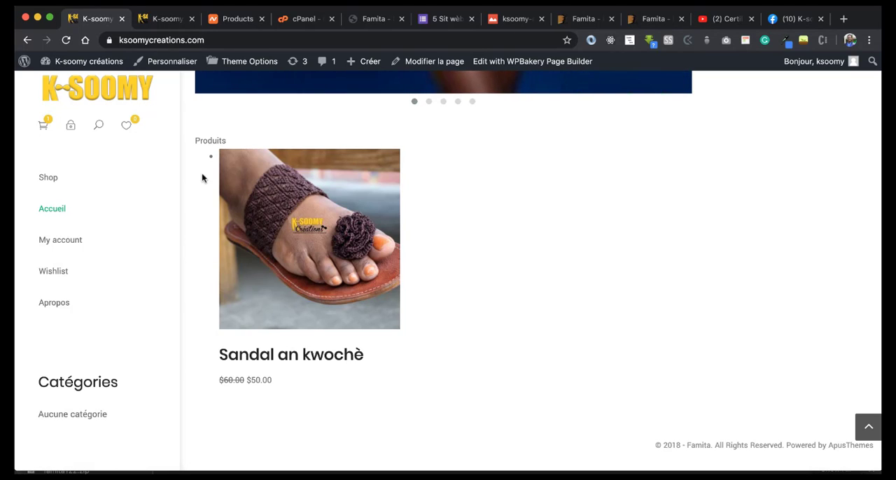
scroll(201, 176, up, 3)
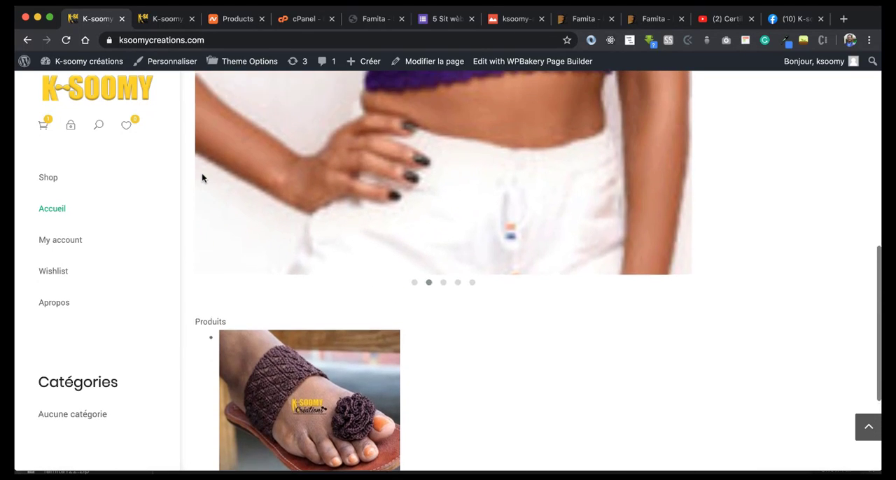
Step: Allow anyone to register on the site in the general settings and save the changes
click(157, 24)
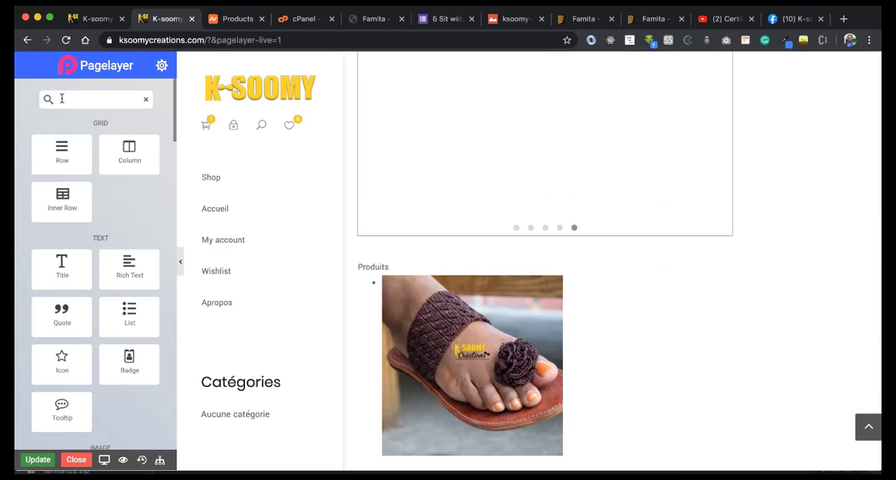
click(27, 40)
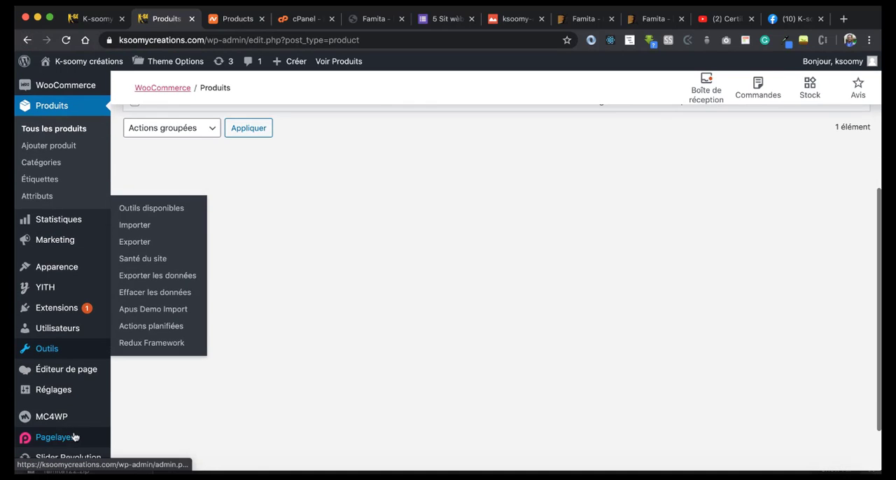
mouse_move(64, 394)
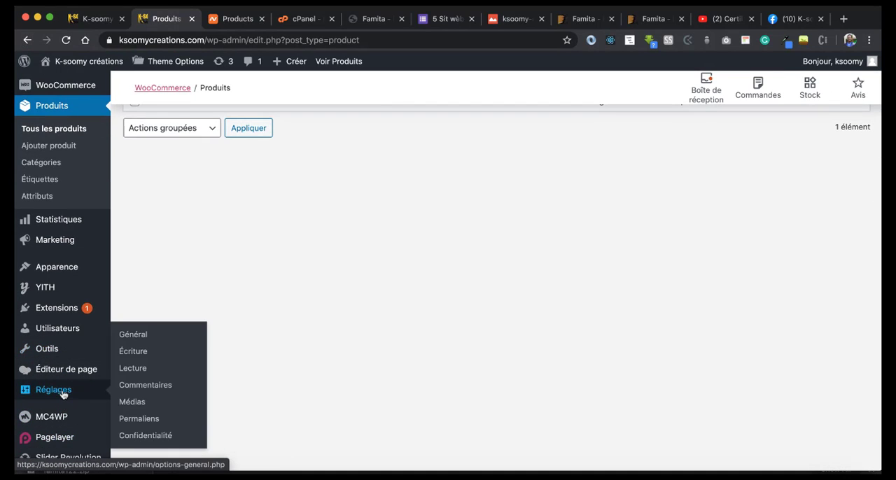
click(135, 337)
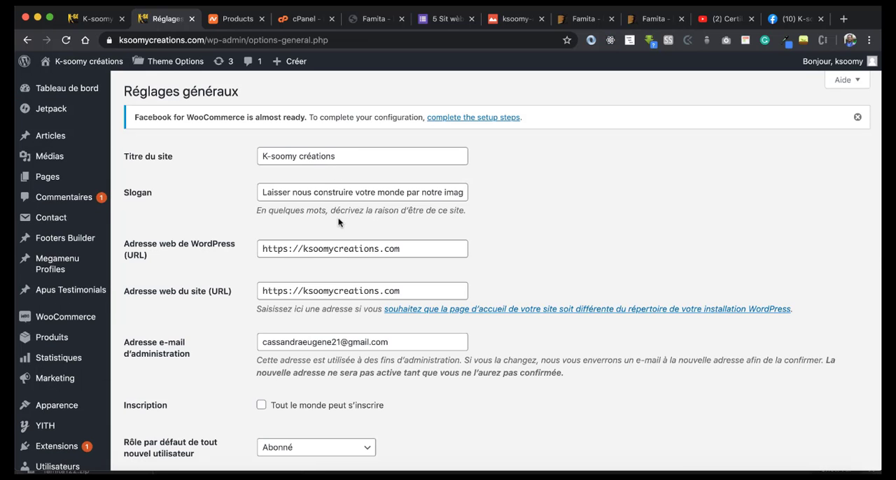
scroll(340, 223, down, 1)
scroll(280, 208, down, 2)
click(261, 243)
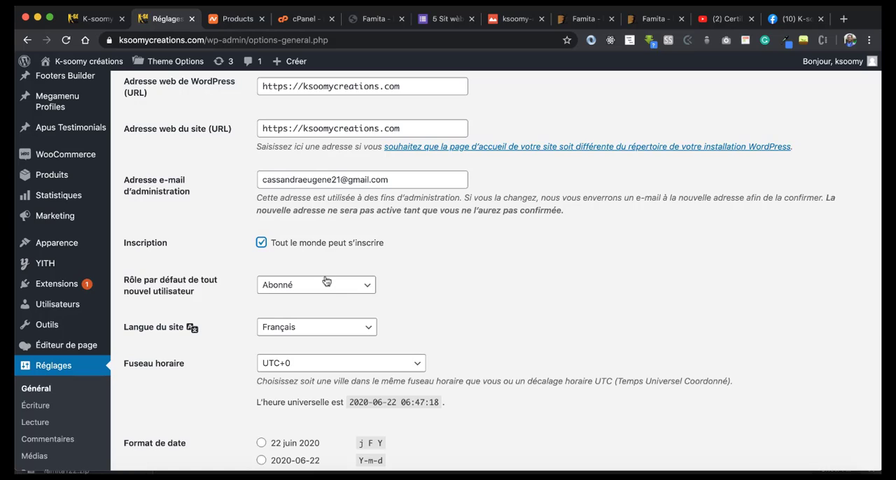
scroll(326, 282, down, 1)
scroll(320, 334, down, 1)
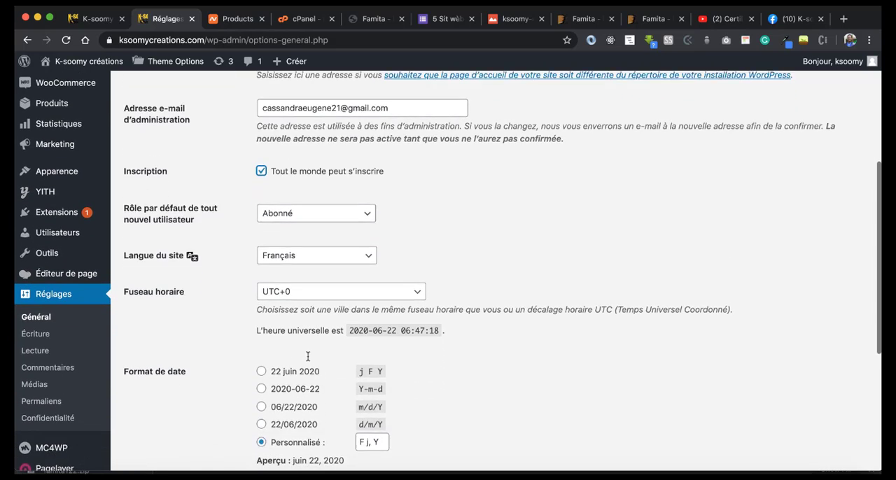
scroll(308, 357, down, 5)
click(199, 407)
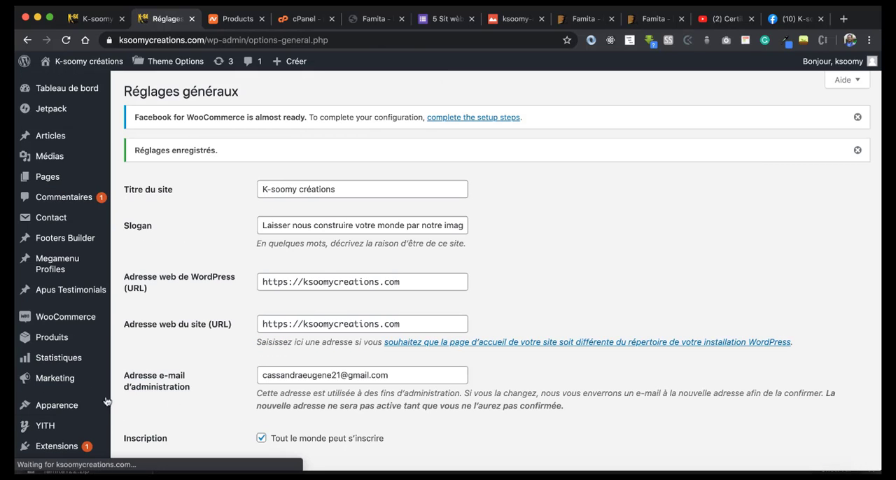
Step: Require users to be registered and logged in to post comments in the comment settings, and save
mouse_move(79, 401)
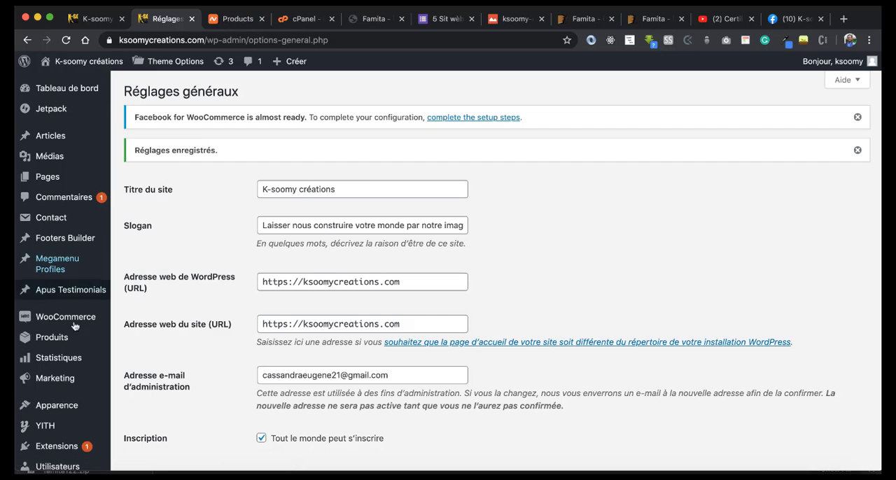
scroll(80, 410, down, 3)
scroll(82, 413, down, 3)
click(62, 394)
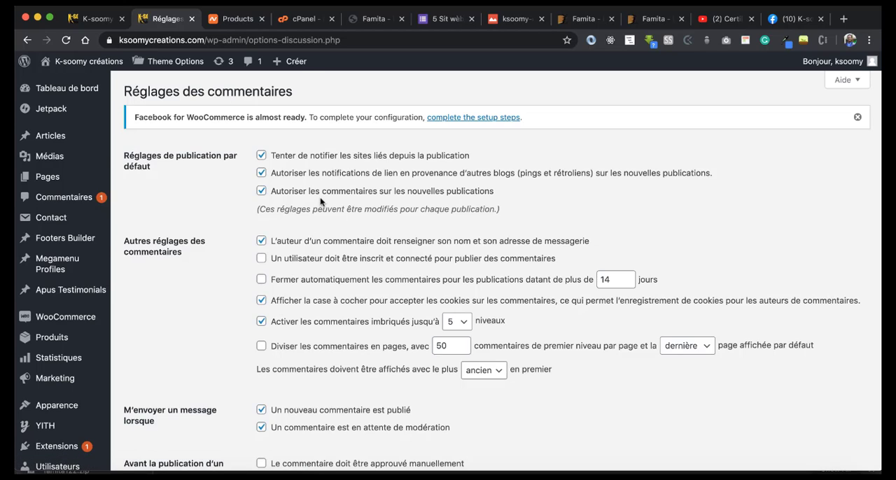
scroll(321, 201, down, 1)
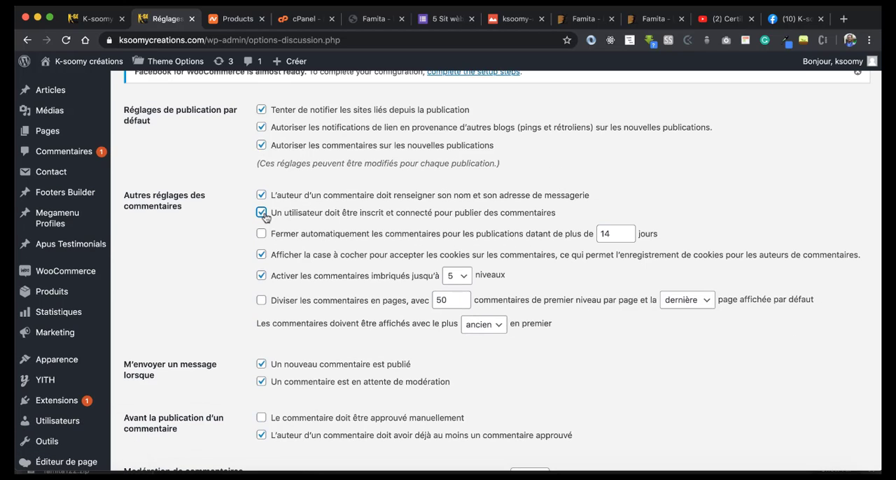
scroll(264, 217, down, 15)
click(176, 408)
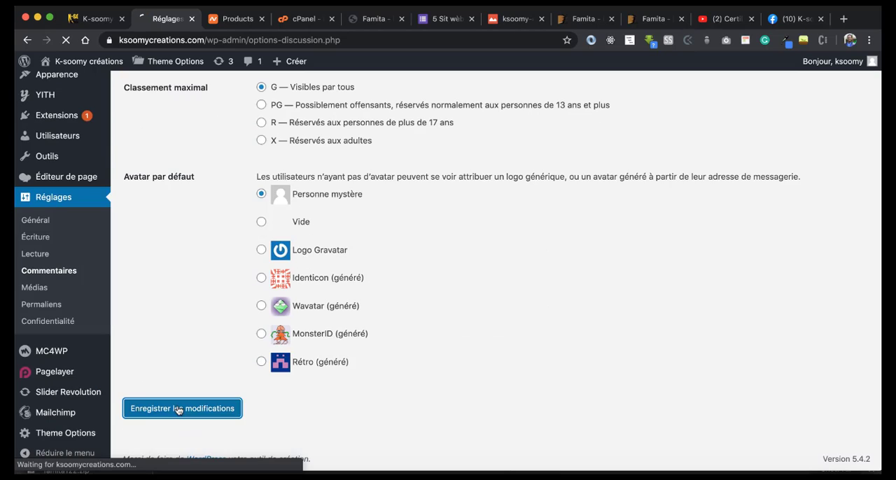
Step: Set permalinks to Titre de la publication and product permalinks to Base de la boutique avec catégorie, and save
click(44, 307)
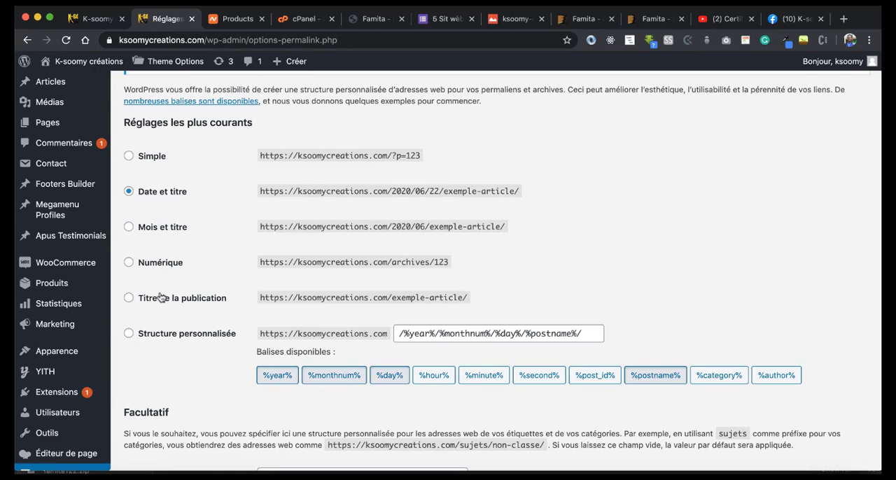
click(128, 298)
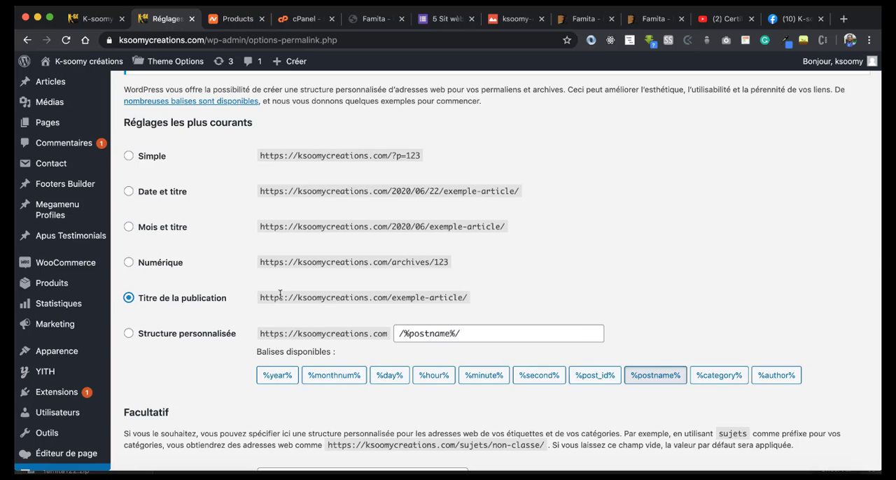
scroll(280, 294, down, 5)
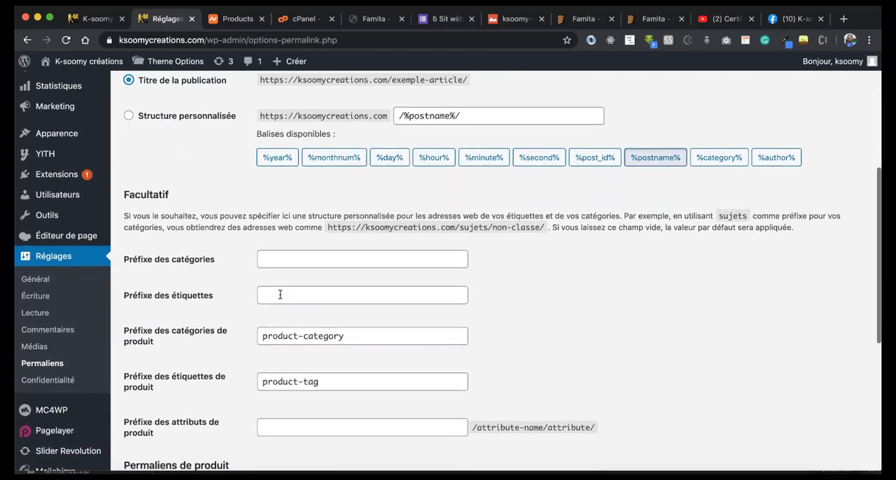
scroll(280, 295, down, 6)
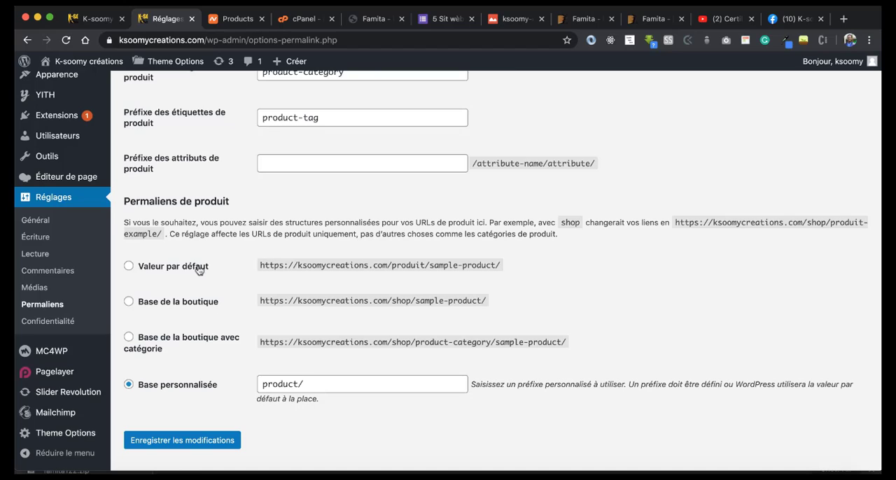
click(129, 338)
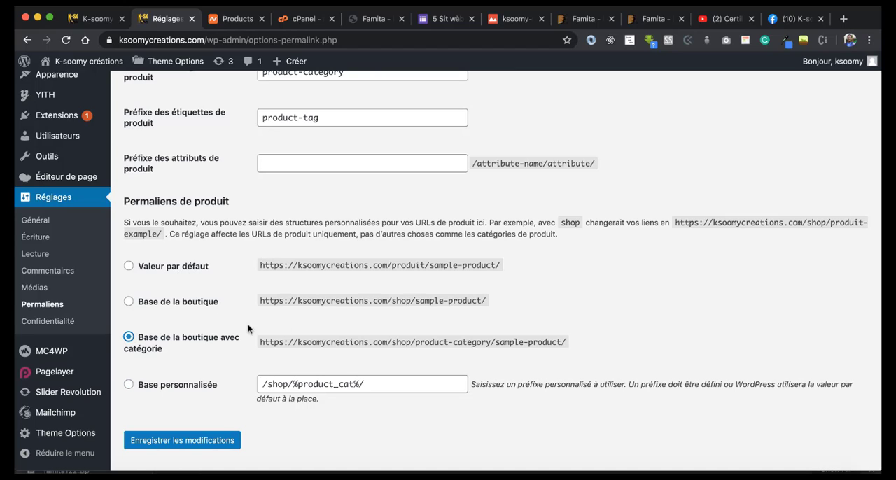
click(194, 440)
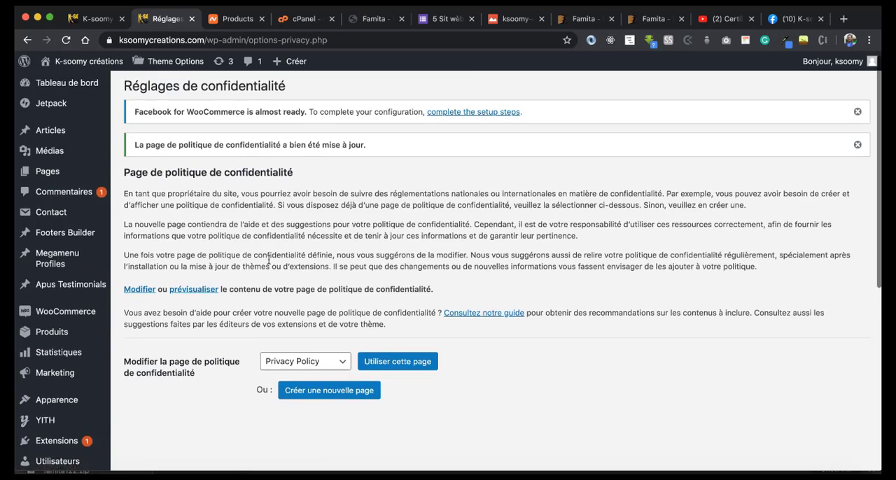
Step: Return to the public Accueil page and look over its slider and content
click(93, 24)
scroll(378, 268, down, 5)
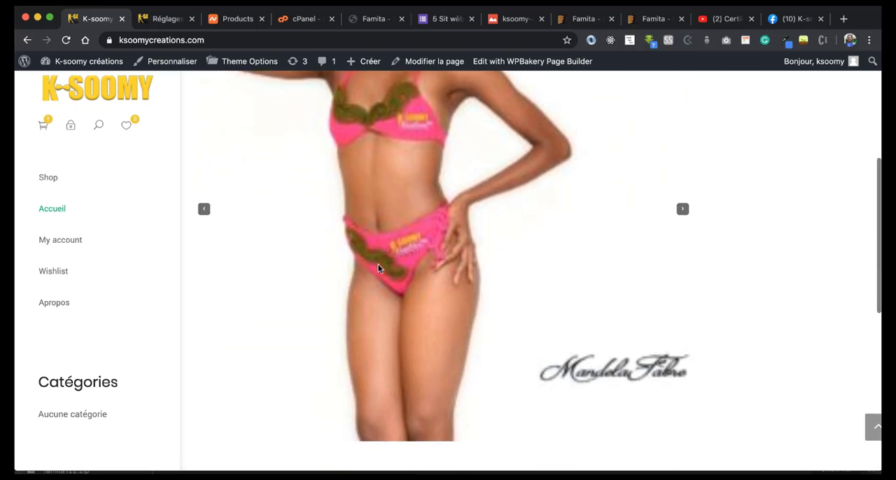
scroll(377, 268, down, 5)
scroll(379, 269, up, 10)
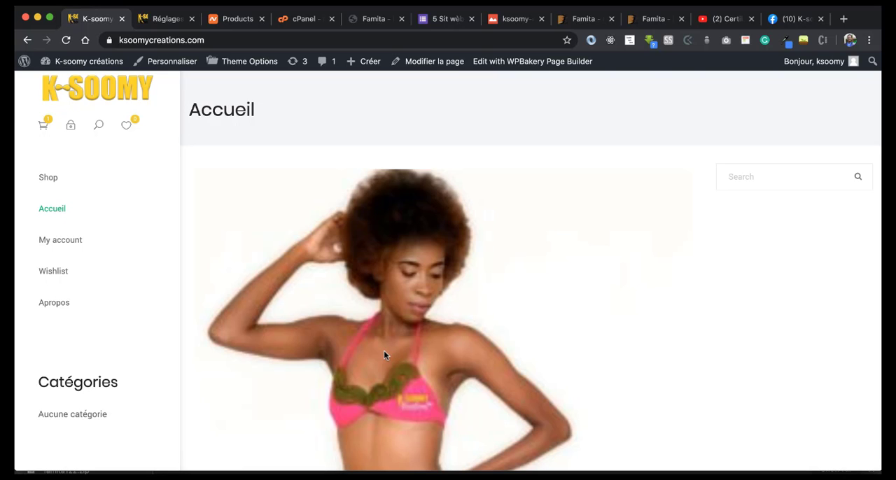
scroll(383, 353, down, 4)
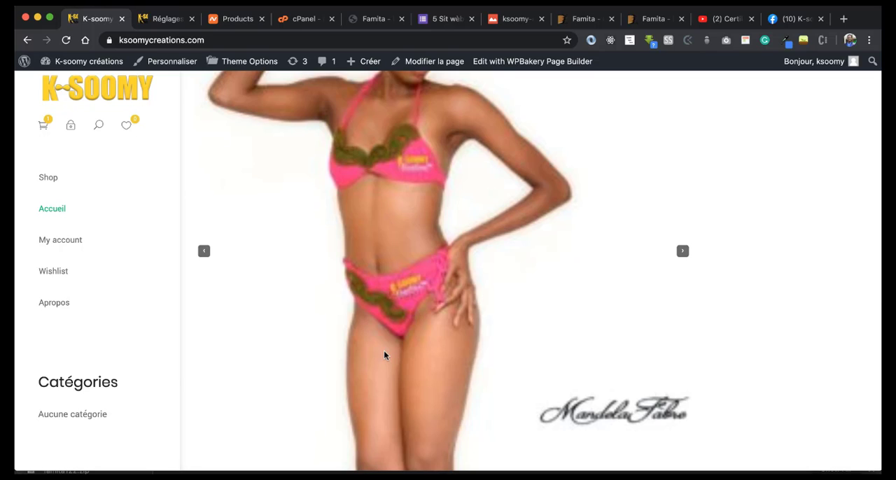
Step: Switch to YouTube and view the top of the channel's videos page
click(723, 19)
scroll(508, 283, up, 3)
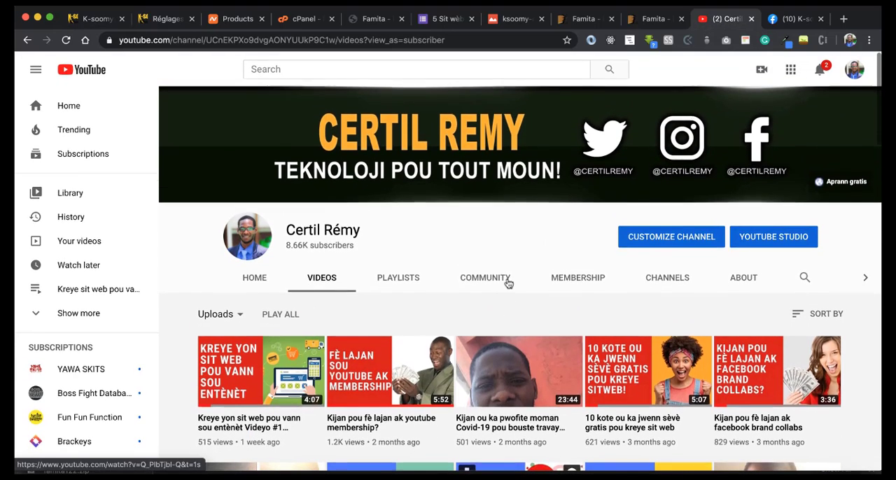